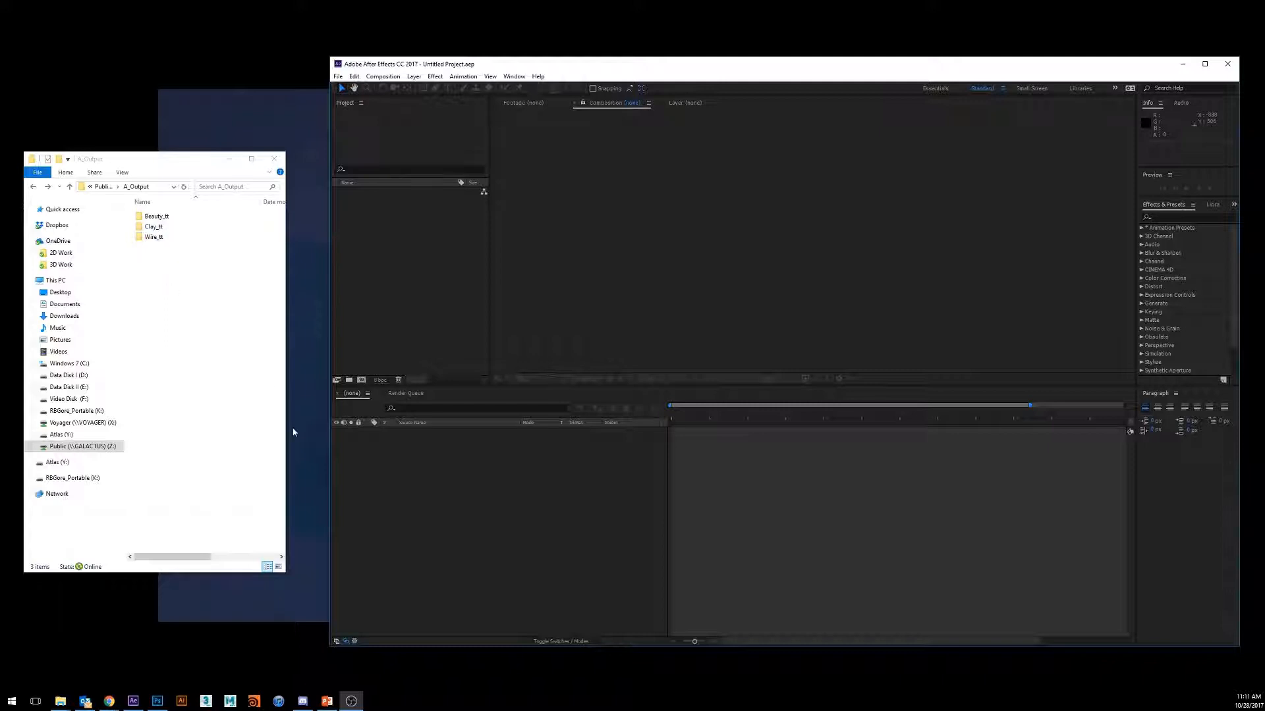
# - Check the contents of the Clay_tt folder and import it into the project as an image sequence
pyautogui.moveTo(506, 69); pyautogui.dragTo(487, 68)
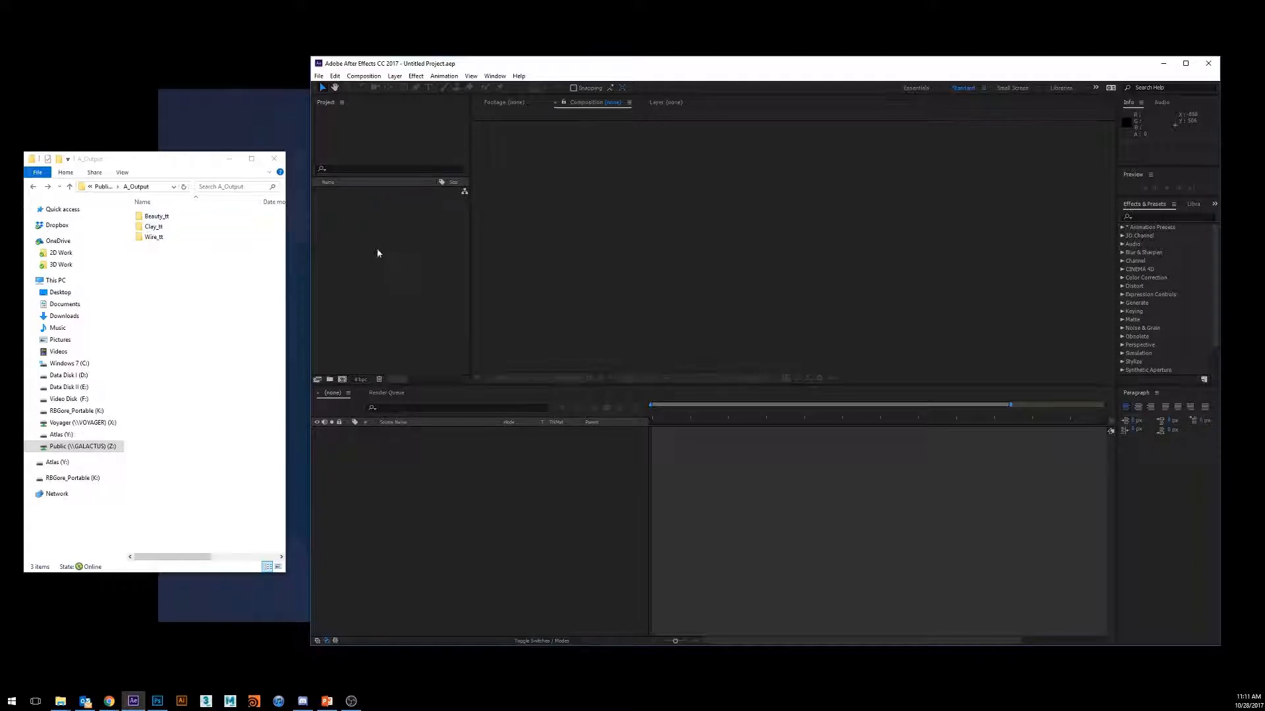
pyautogui.doubleClick(155, 228)
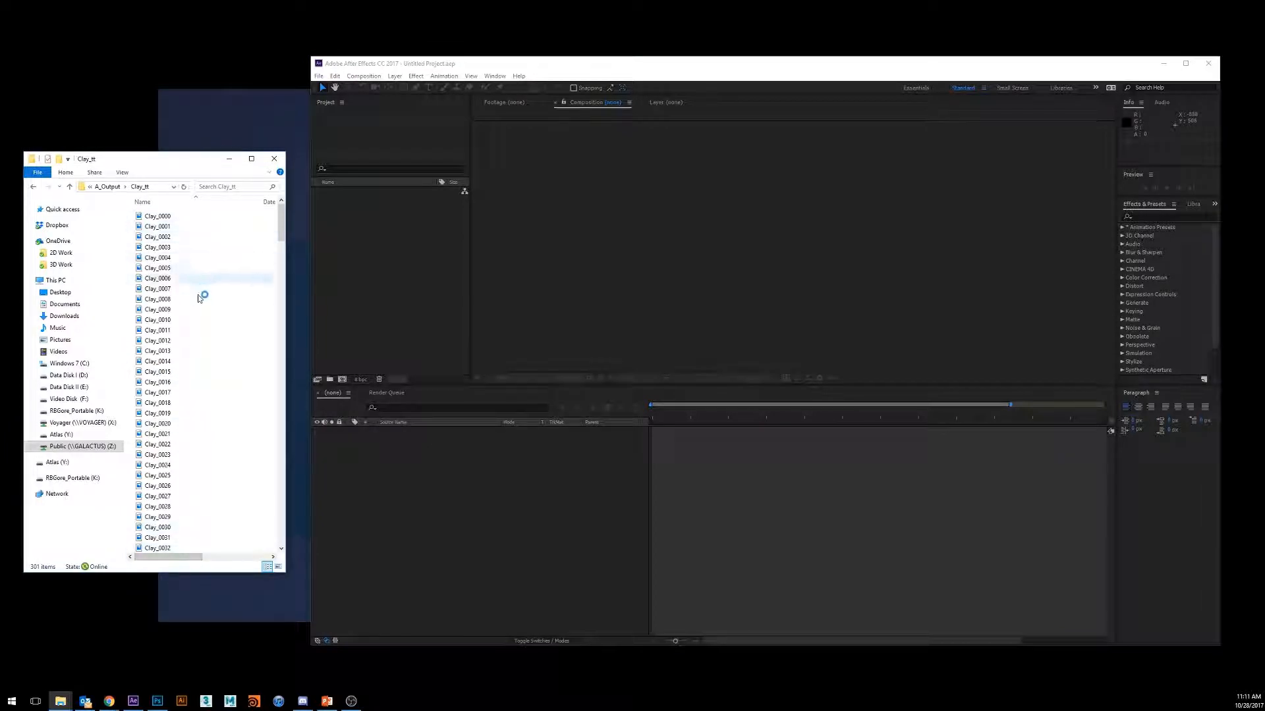
pyautogui.moveTo(282, 227)
pyautogui.mouseDown()
pyautogui.moveTo(261, 519)
pyautogui.moveTo(277, 212)
pyautogui.mouseUp()
pyautogui.click(35, 187)
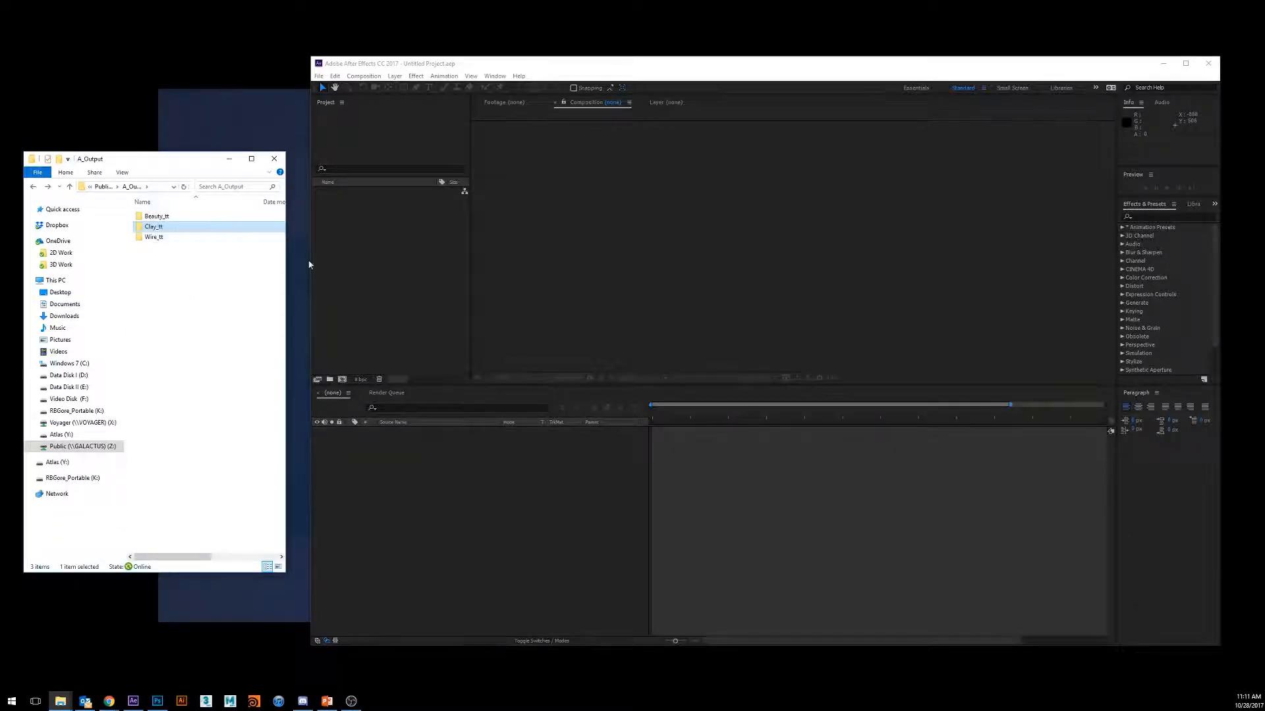
pyautogui.moveTo(309, 264); pyautogui.dragTo(380, 232)
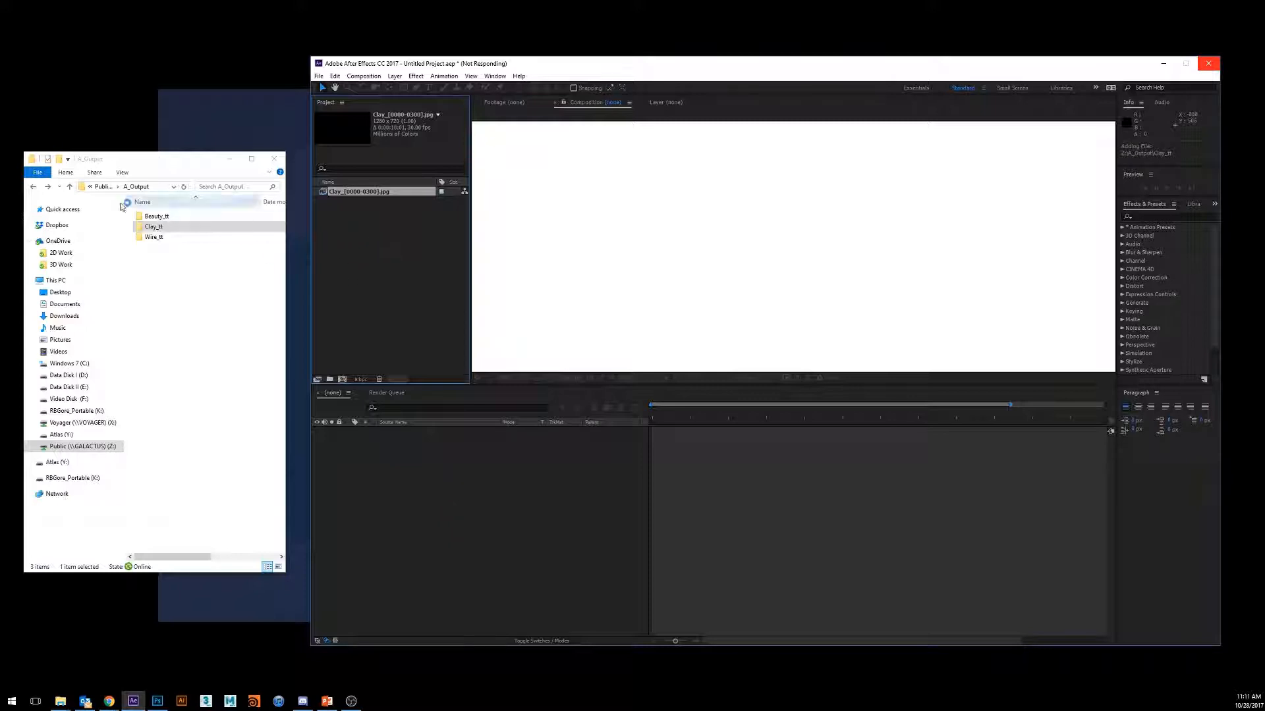
# - Check the contents of the Wire_tt folder and import it into the project as an image sequence
pyautogui.doubleClick(154, 239)
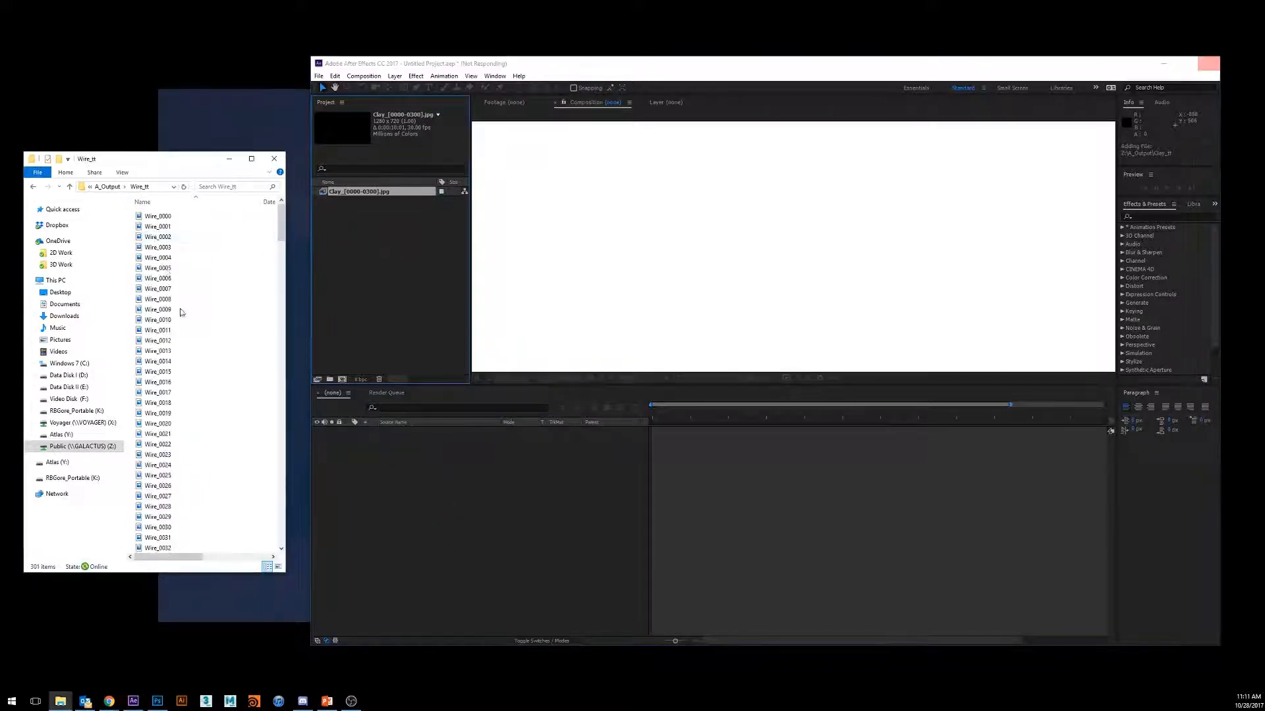
pyautogui.moveTo(281, 229)
pyautogui.mouseDown()
pyautogui.moveTo(264, 428)
pyautogui.moveTo(280, 554)
pyautogui.moveTo(278, 221)
pyautogui.mouseUp()
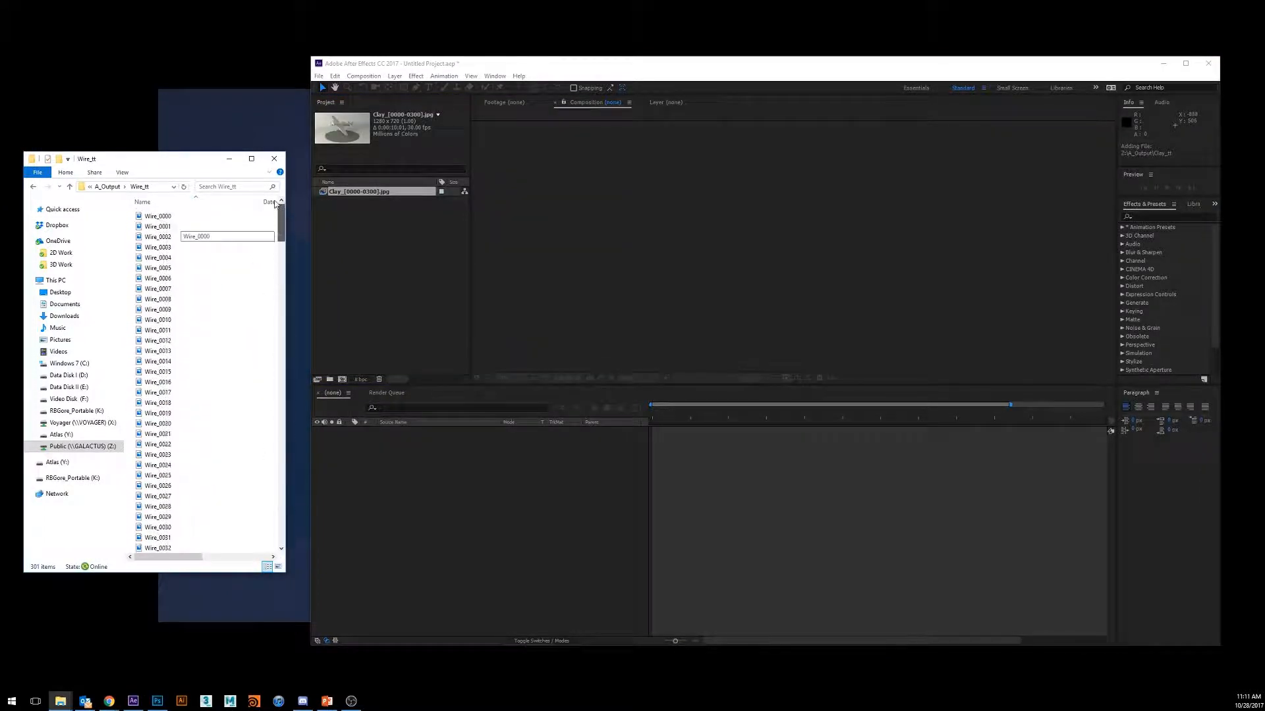
pyautogui.click(32, 190)
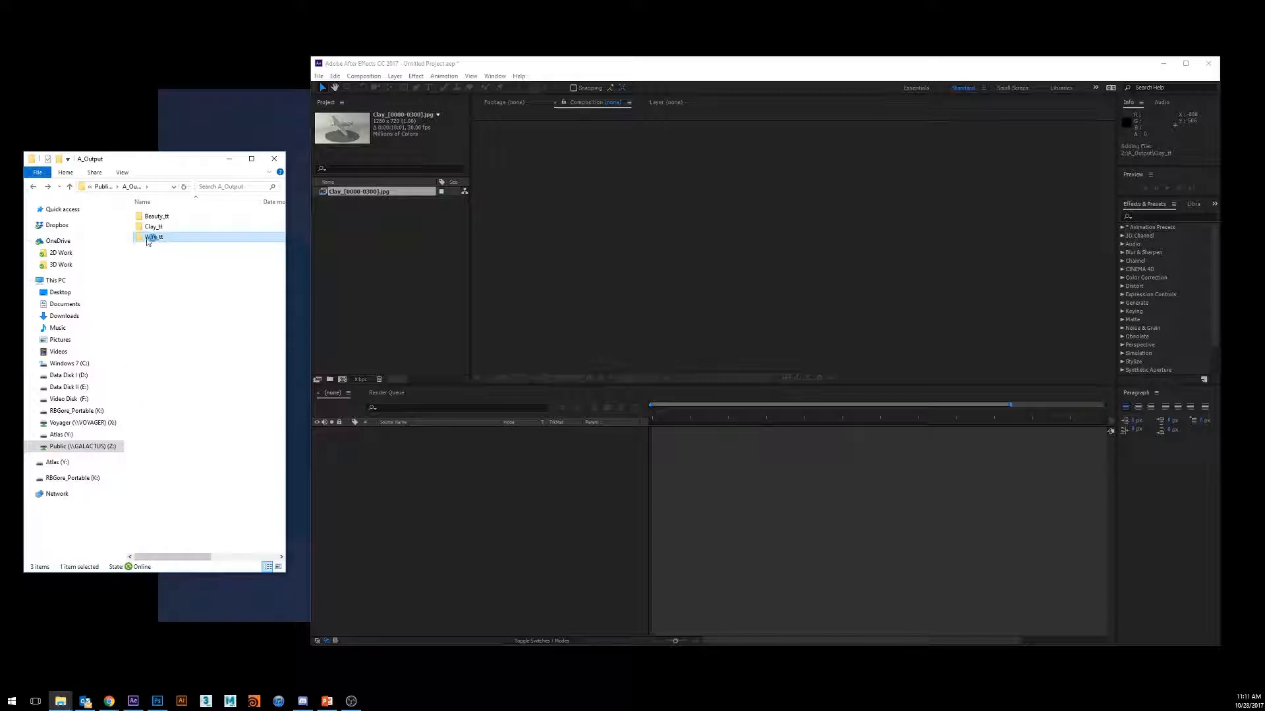
pyautogui.moveTo(153, 237); pyautogui.dragTo(382, 270)
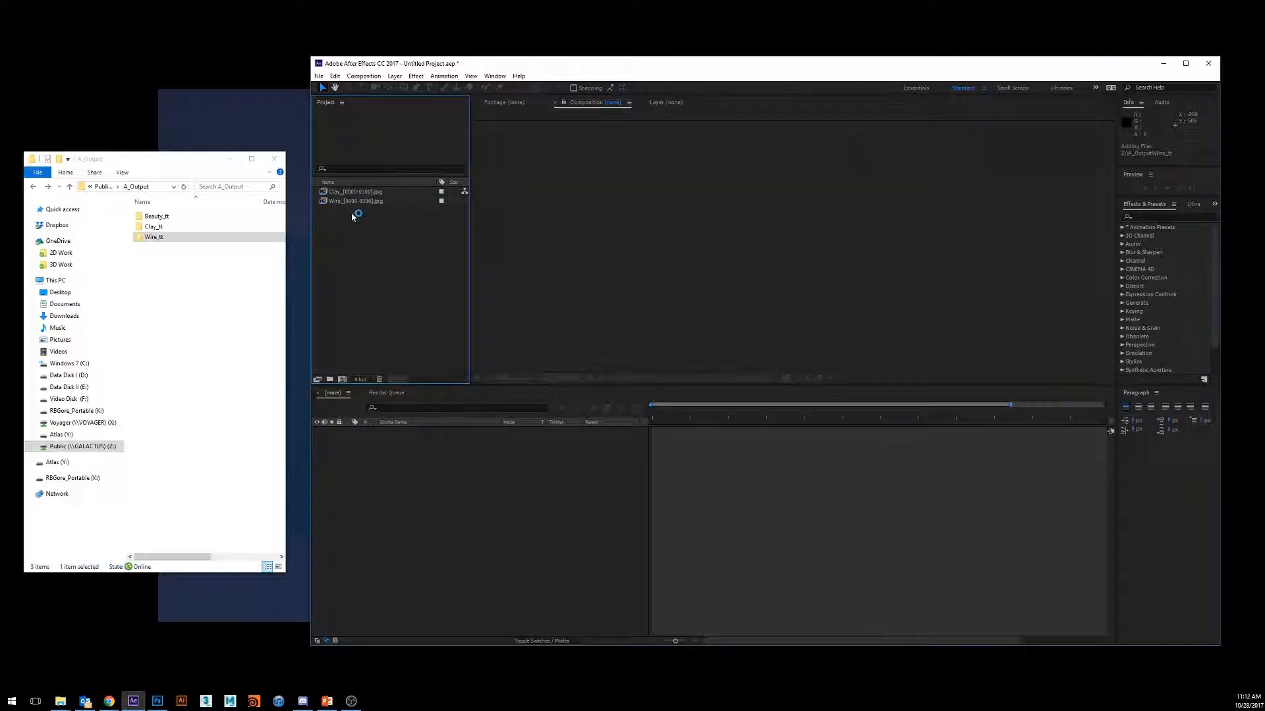
# - Create a composition from the Clay sequence and add the Wire sequence as the layer above it
pyautogui.click(334, 192)
pyautogui.moveTo(334, 193); pyautogui.dragTo(422, 476)
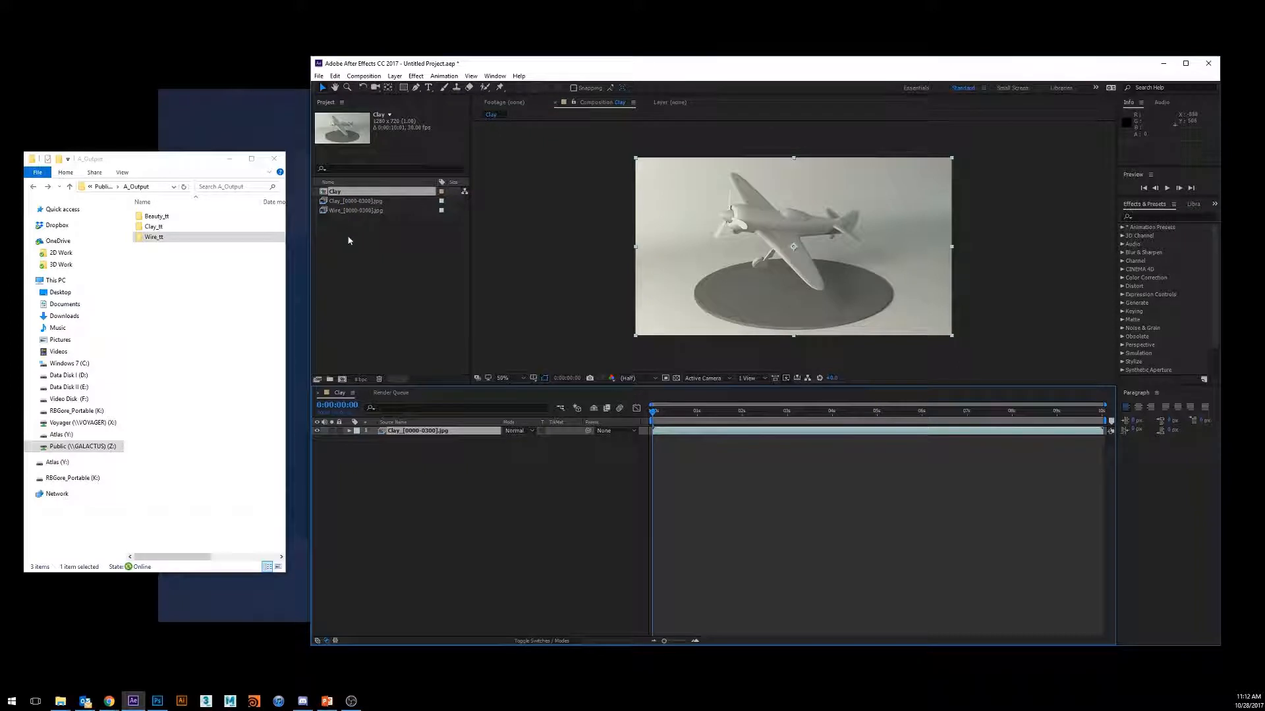
pyautogui.moveTo(335, 212); pyautogui.dragTo(436, 440)
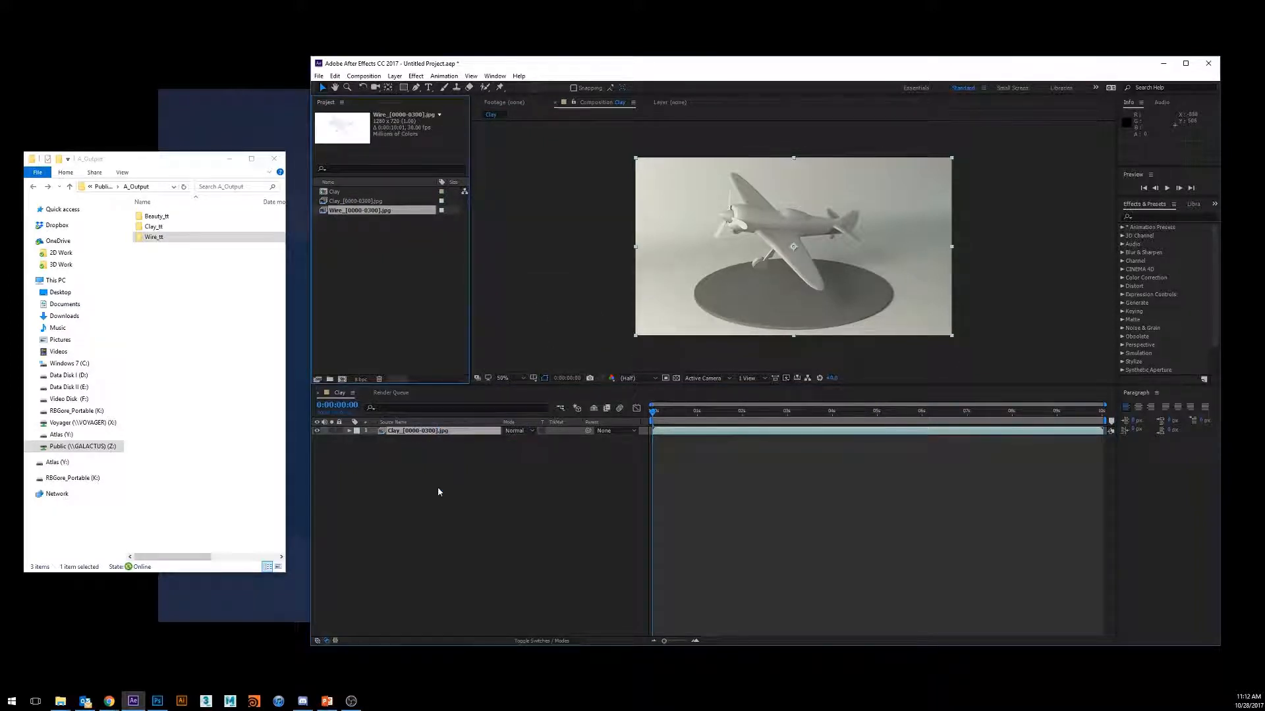
pyautogui.moveTo(336, 216); pyautogui.dragTo(376, 490)
pyautogui.moveTo(398, 440); pyautogui.dragTo(408, 428)
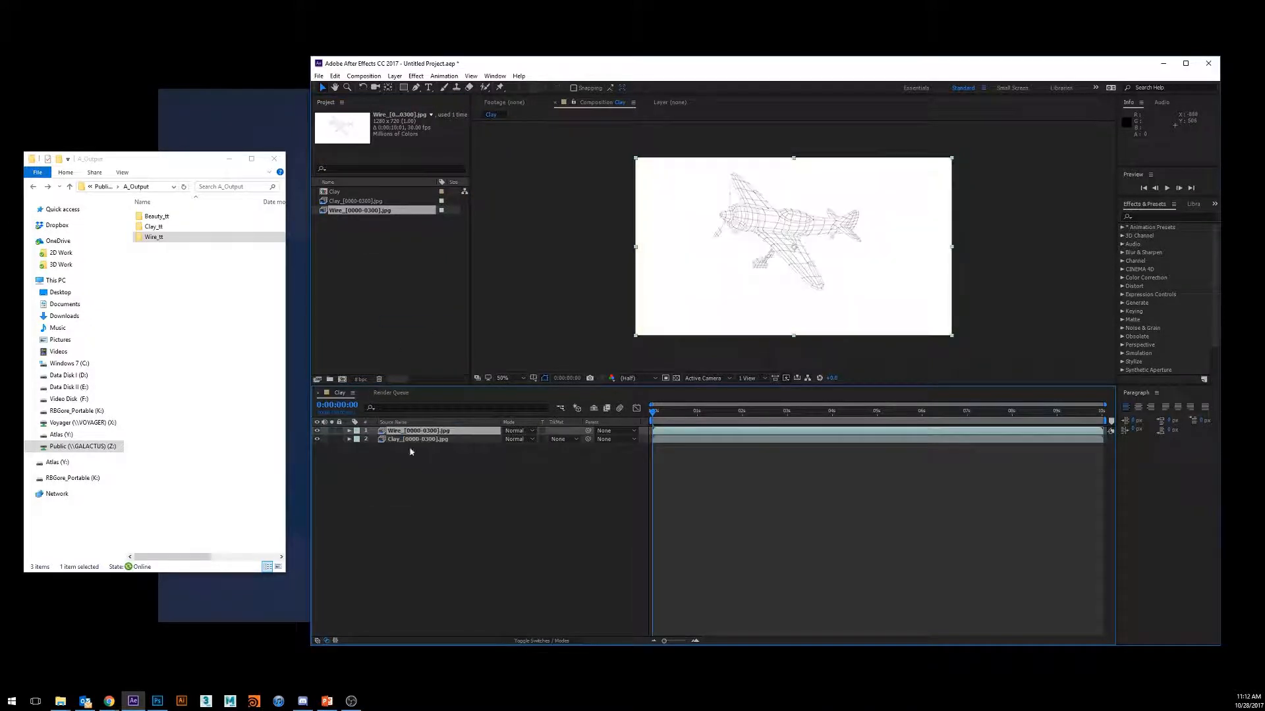
pyautogui.click(412, 464)
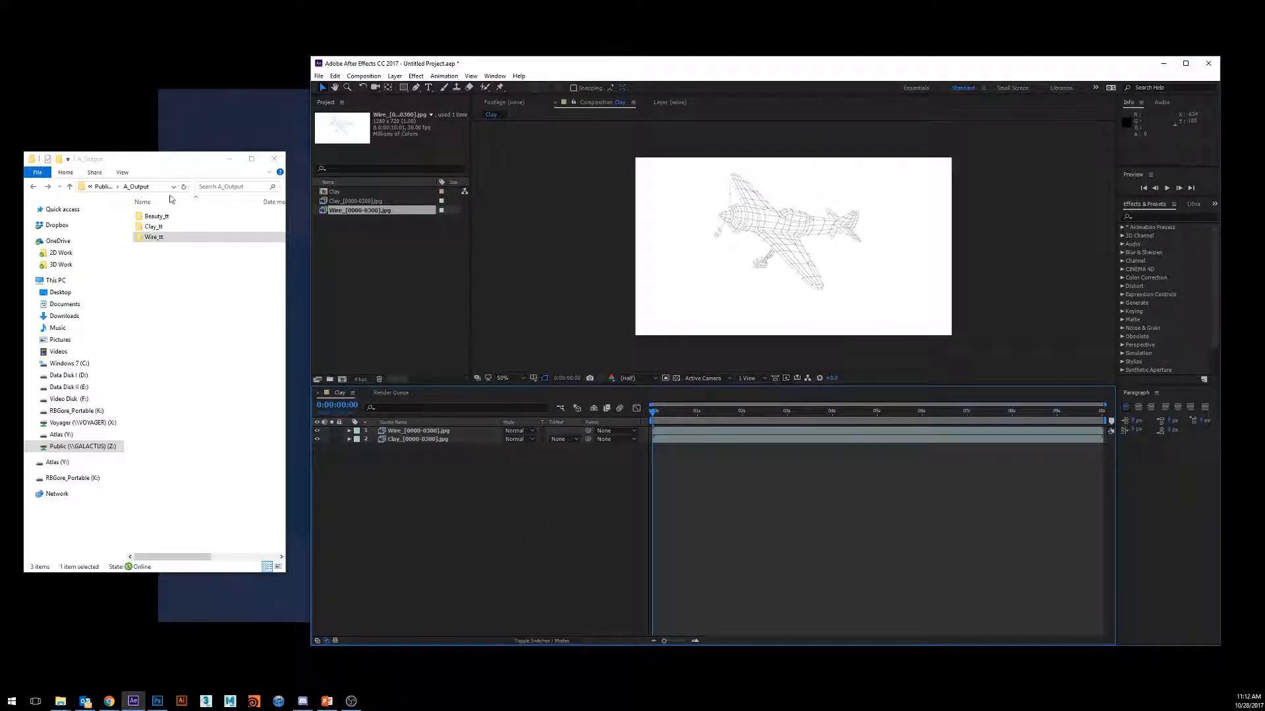
# - Maximize the program window, enlarge the composition viewer and set its magnification to Fit
pyautogui.click(1185, 63)
pyautogui.moveTo(676, 381); pyautogui.dragTo(675, 477)
pyautogui.click(211, 468)
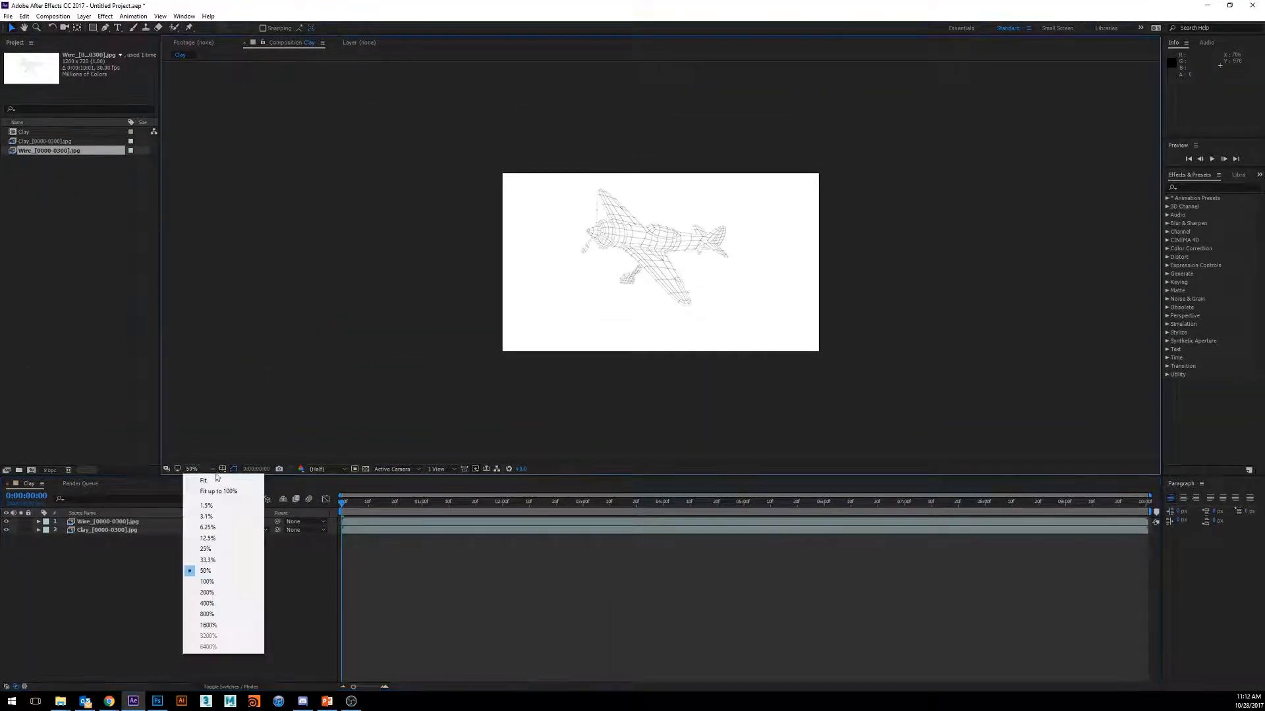
pyautogui.click(211, 481)
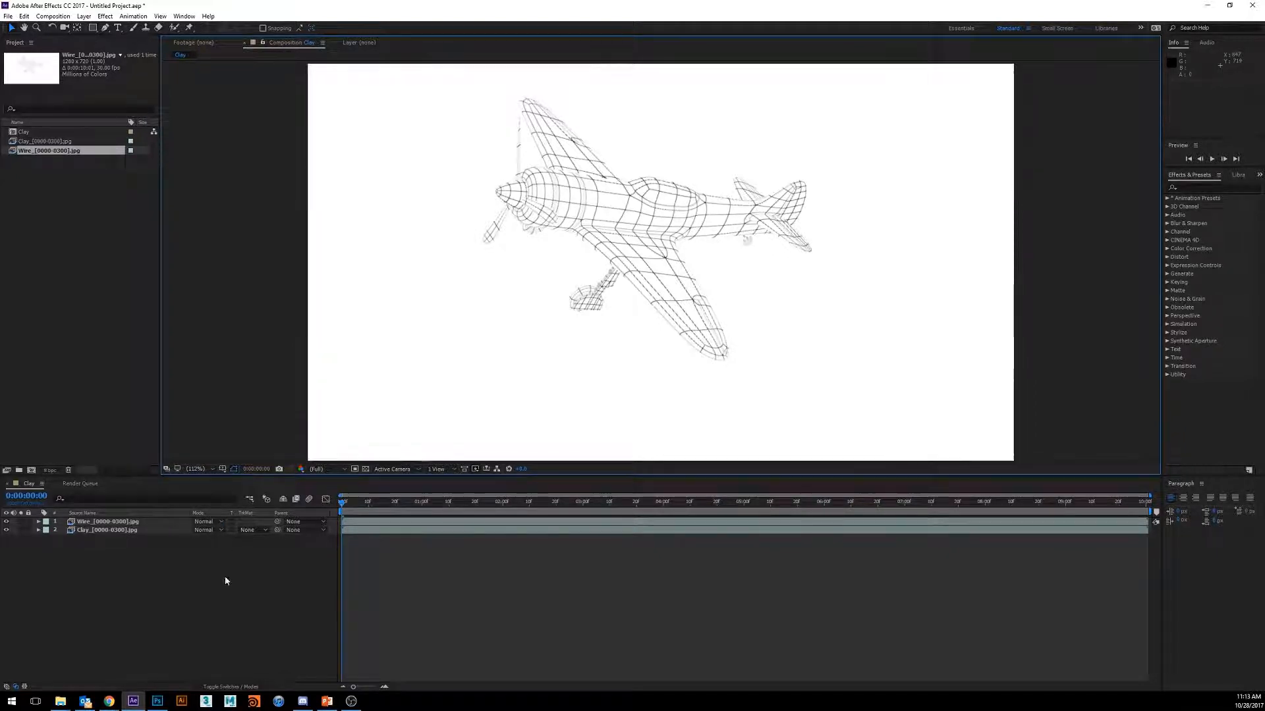
# - Set the Wire layer's blending mode to Multiply so the wireframe overlays the clay render
pyautogui.click(235, 687)
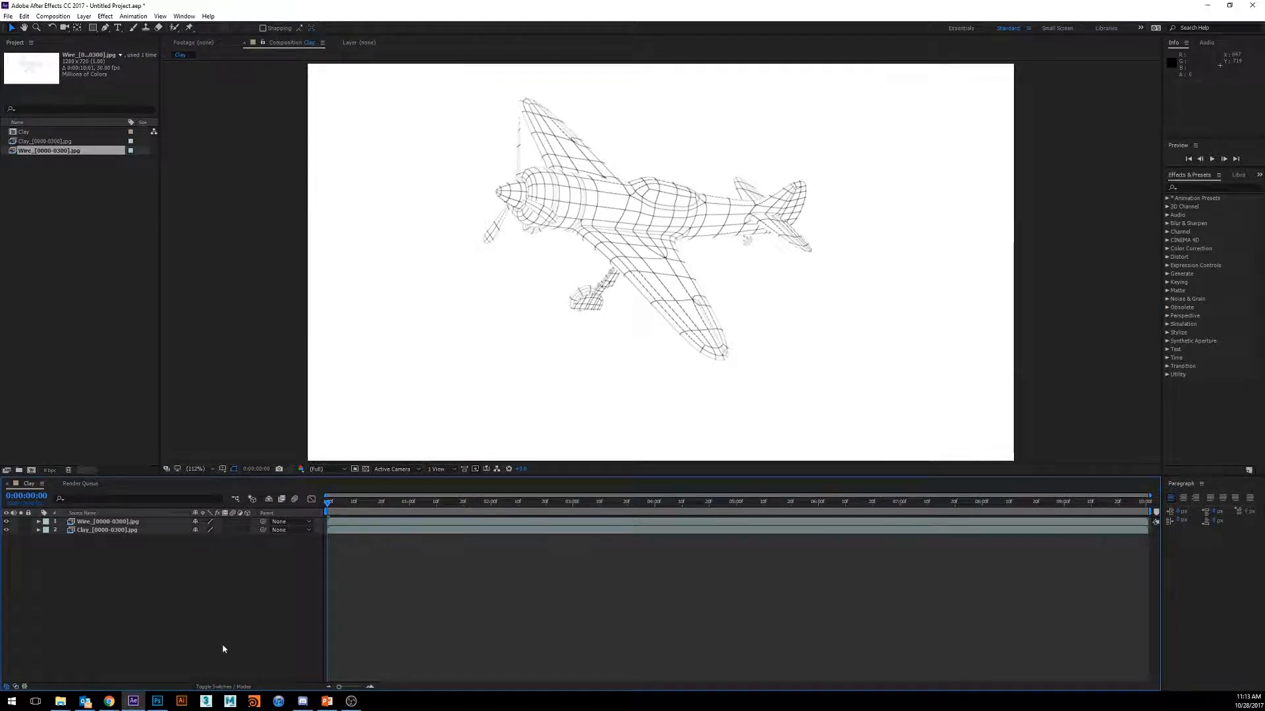
pyautogui.click(221, 689)
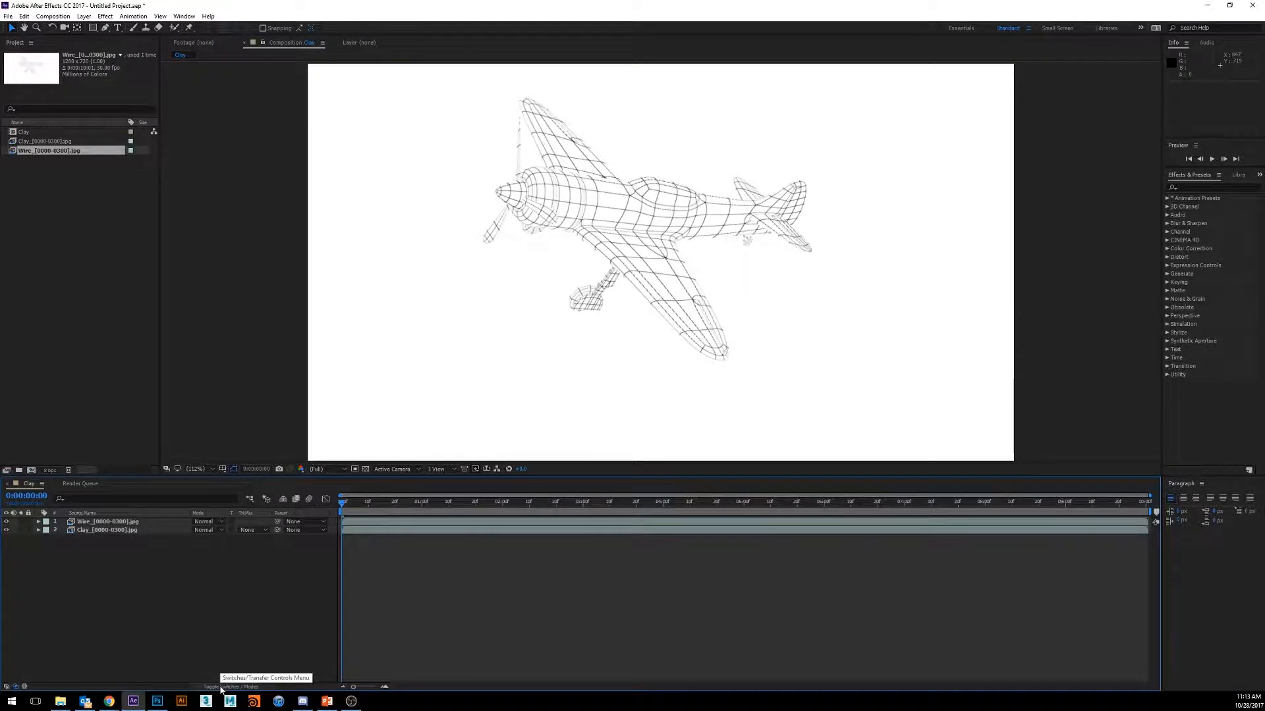
pyautogui.click(224, 525)
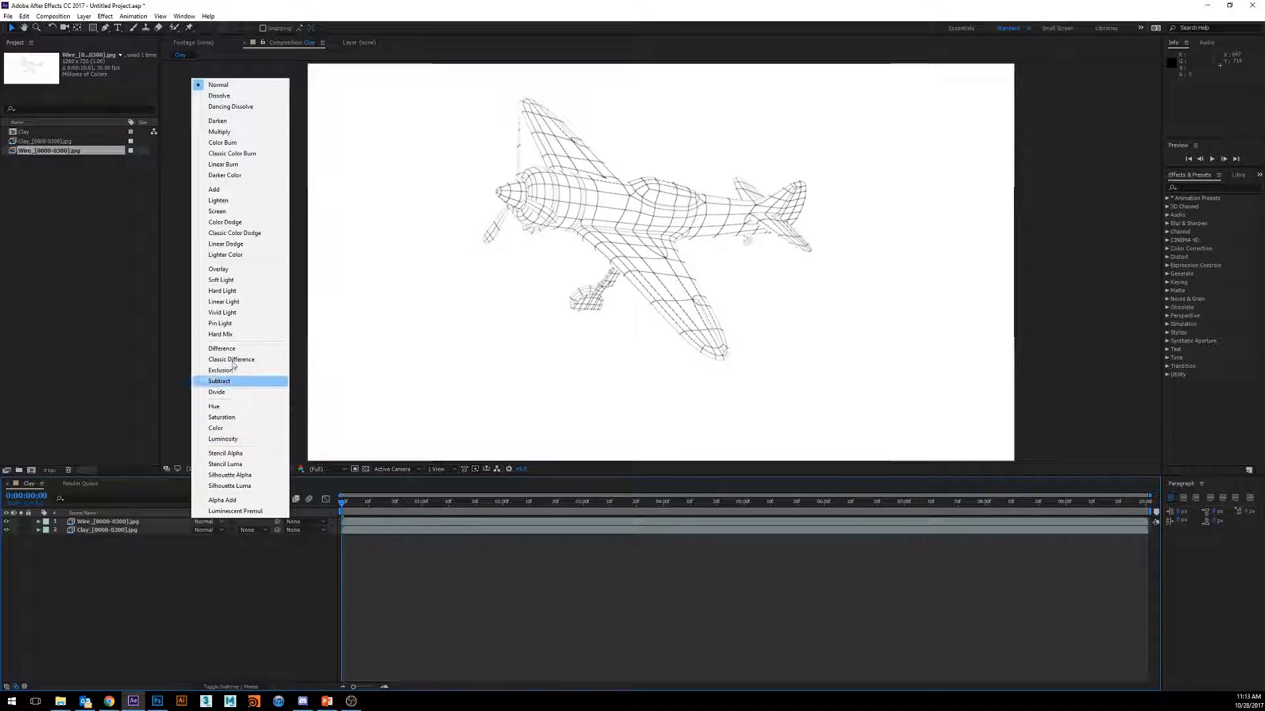
pyautogui.click(237, 133)
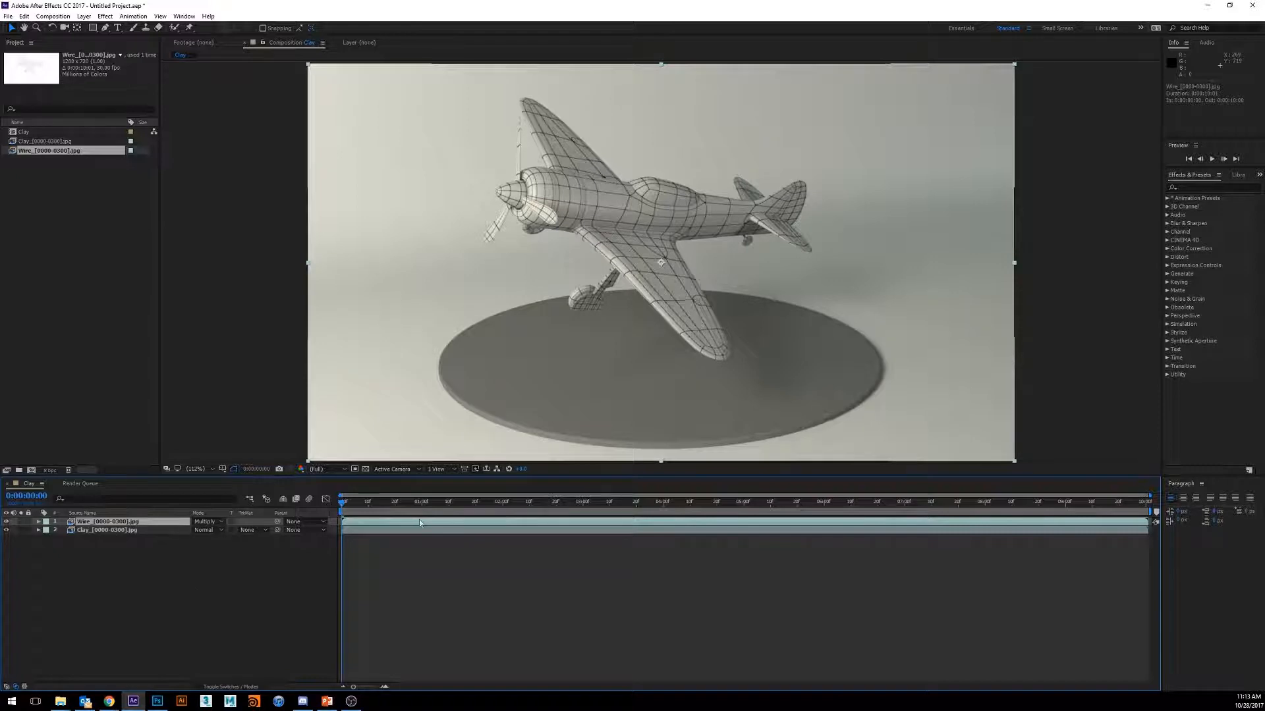
# - Scrub and play through the composition to examine the wireframe overlay on the rotating plane, and return to the first frame
pyautogui.moveTo(344, 505); pyautogui.dragTo(692, 509)
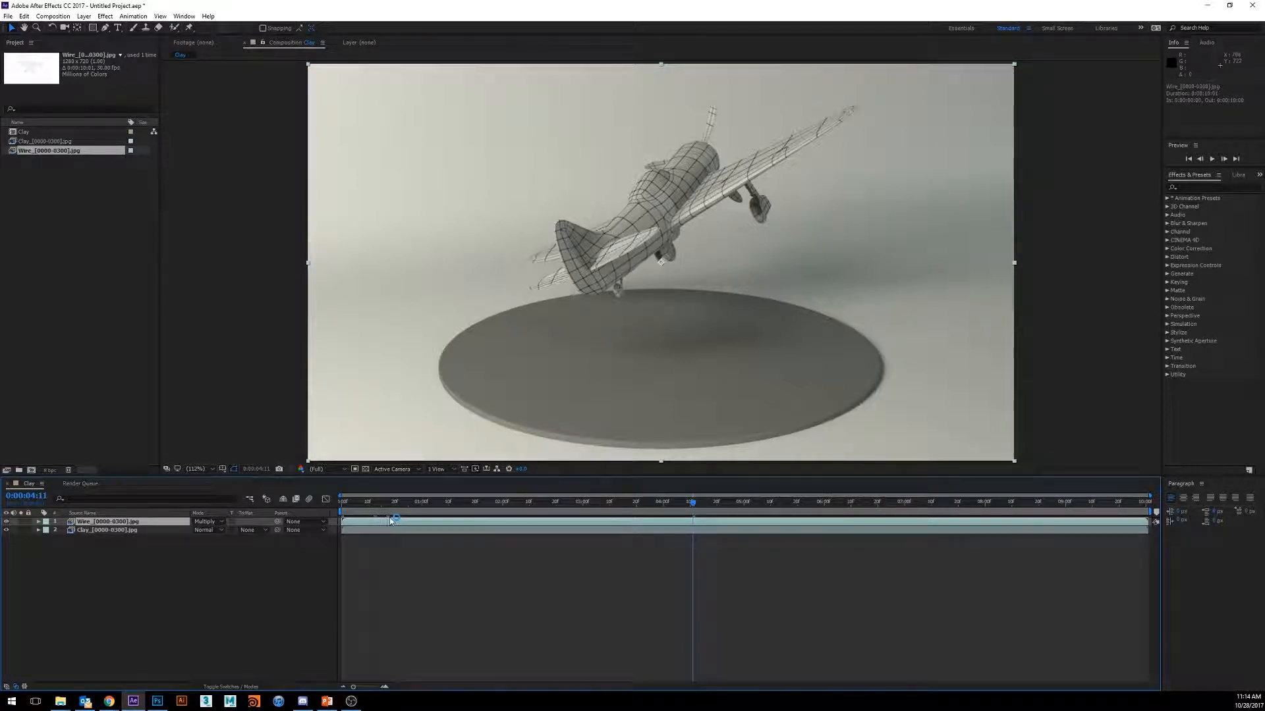
pyautogui.moveTo(696, 507); pyautogui.dragTo(597, 509)
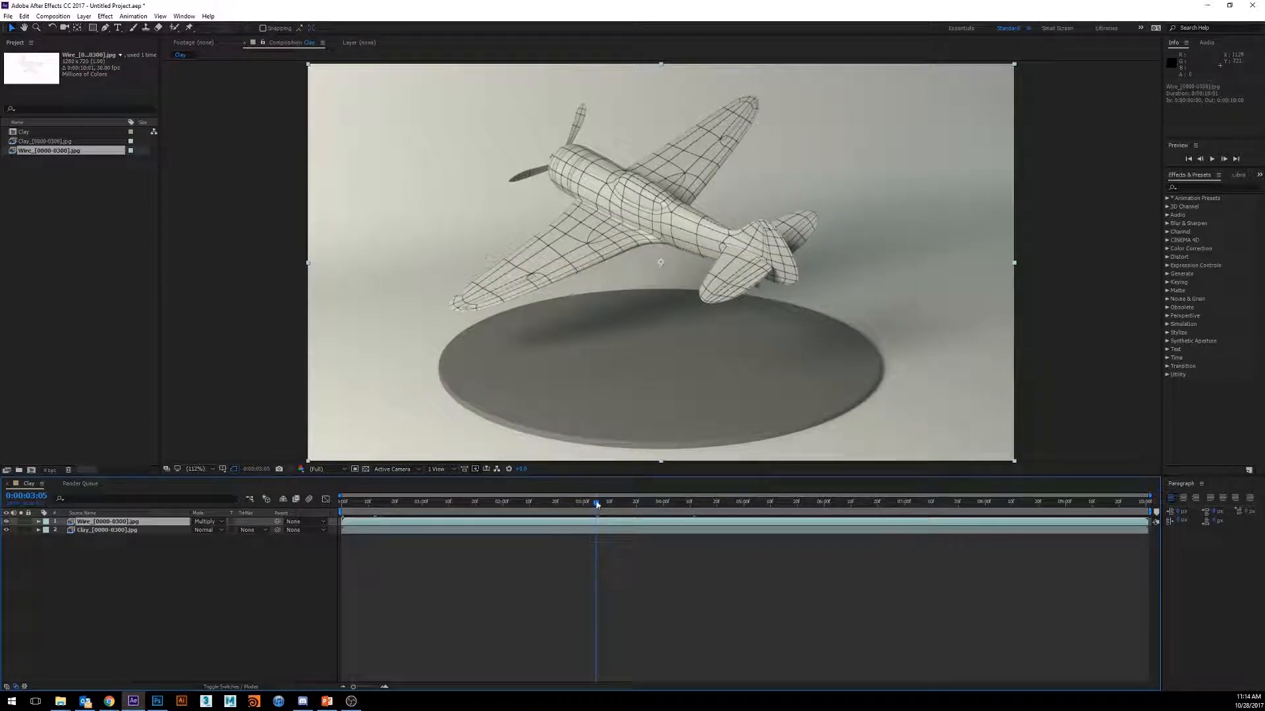
pyautogui.moveTo(597, 504); pyautogui.dragTo(513, 508)
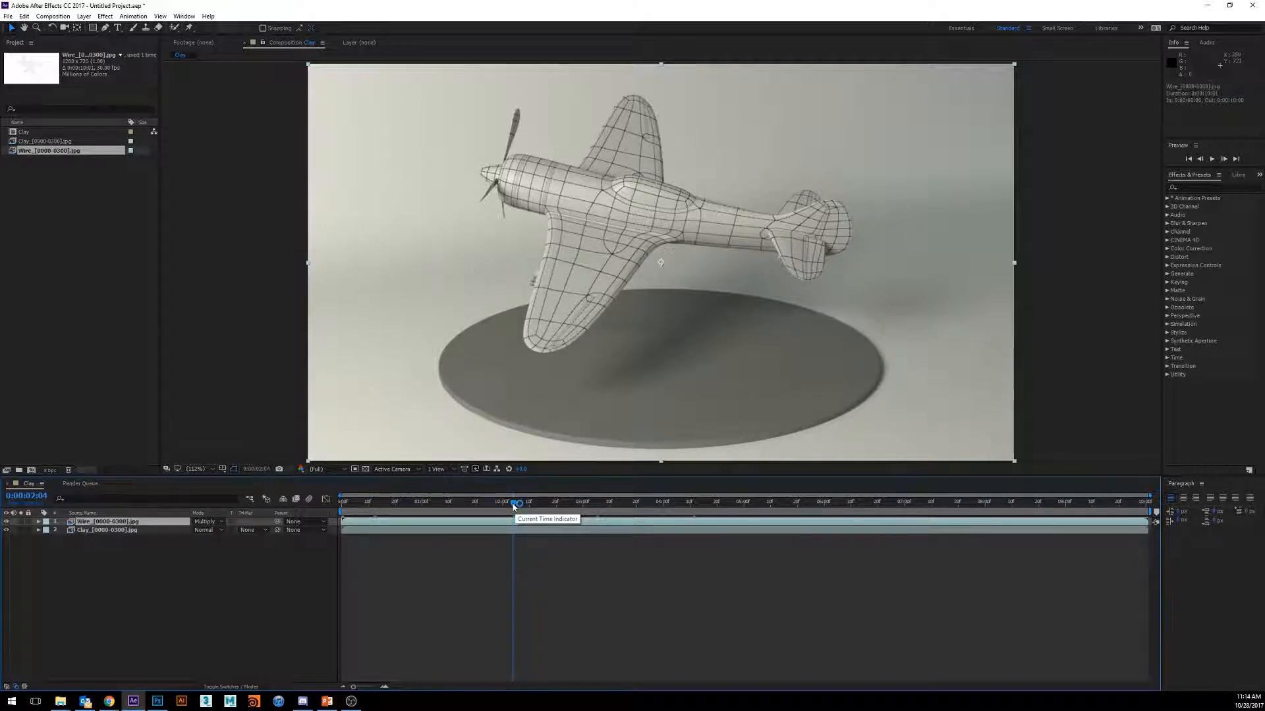
pyautogui.moveTo(513, 505); pyautogui.dragTo(345, 507)
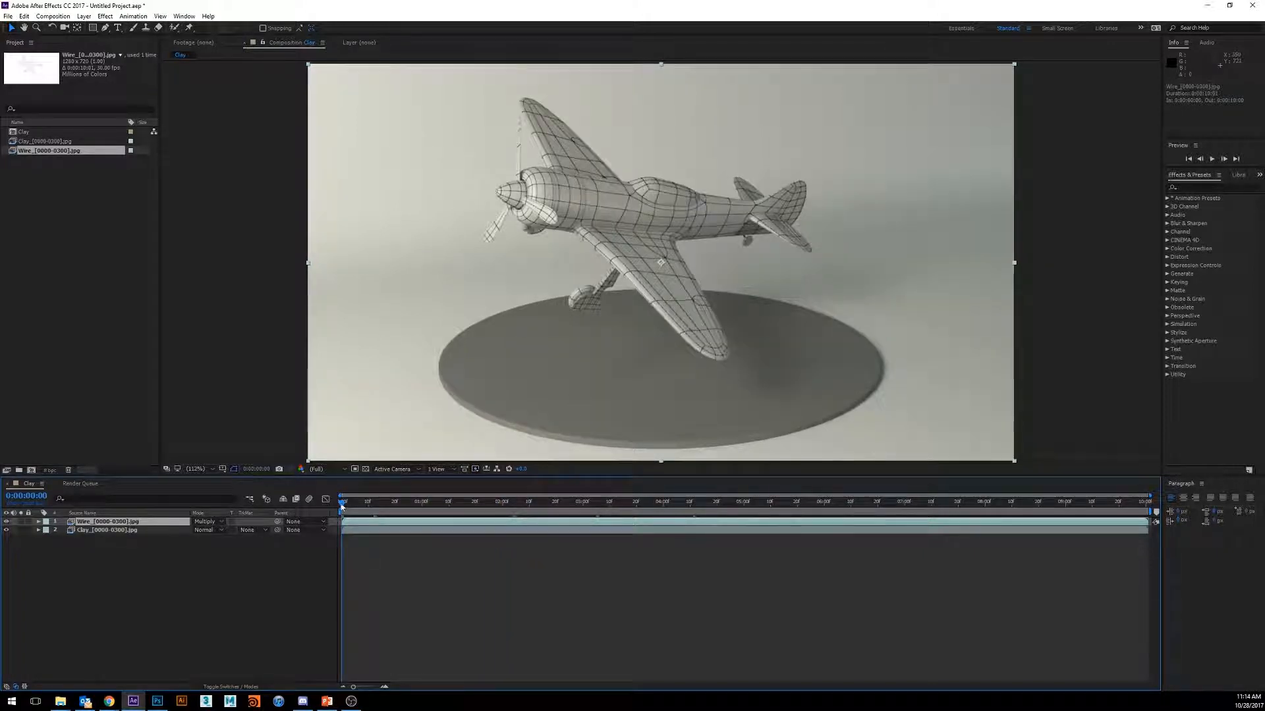
pyautogui.click(1057, 511)
pyautogui.press('space')
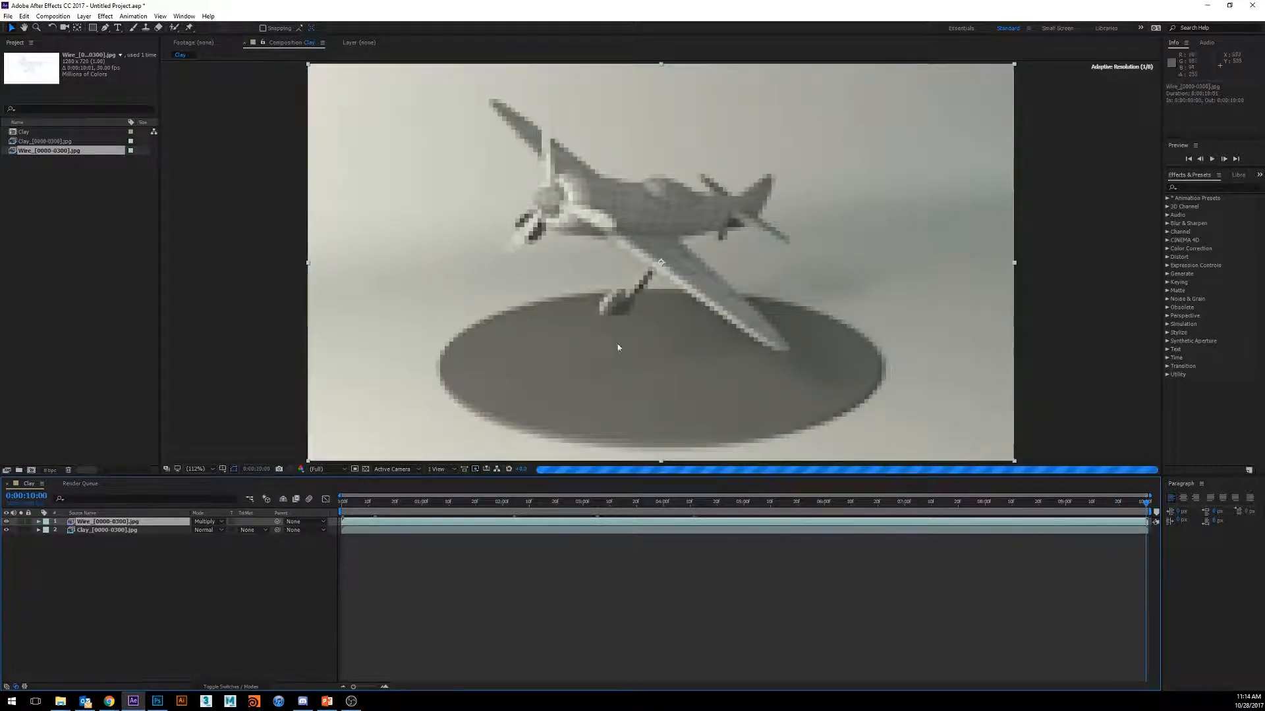
pyautogui.press('space')
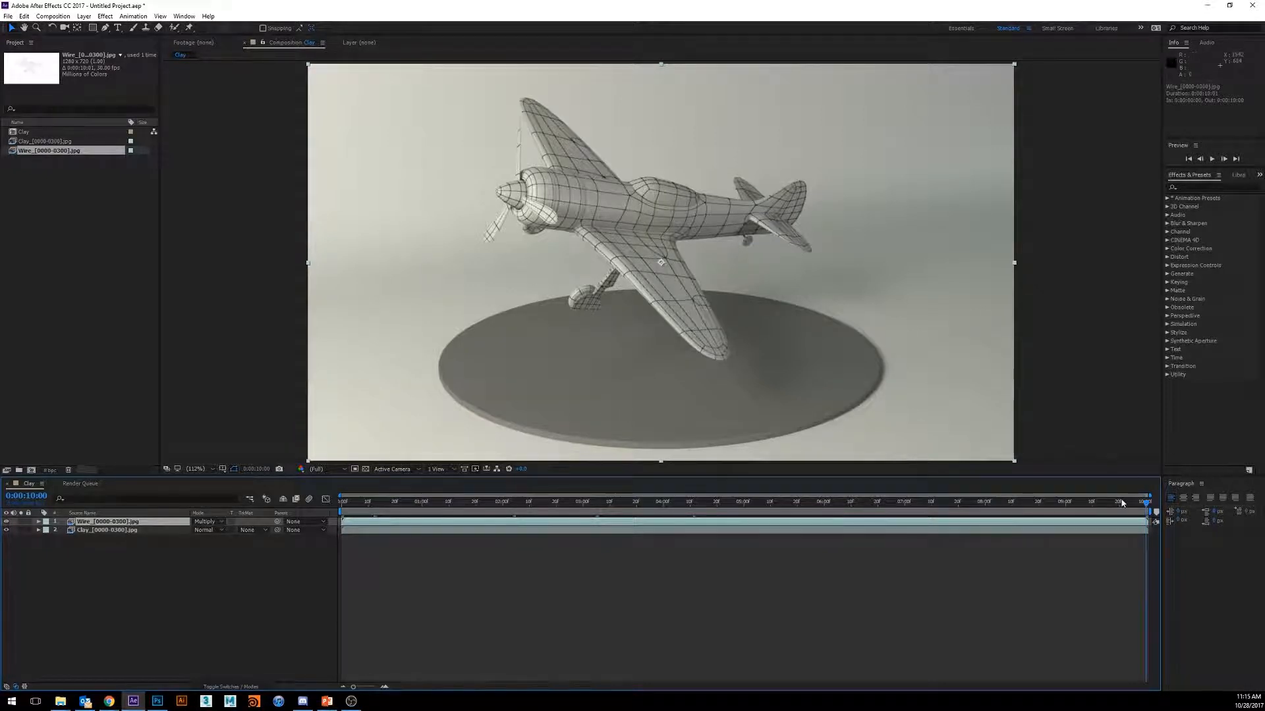
pyautogui.click(655, 502)
pyautogui.moveTo(558, 548); pyautogui.dragTo(307, 519)
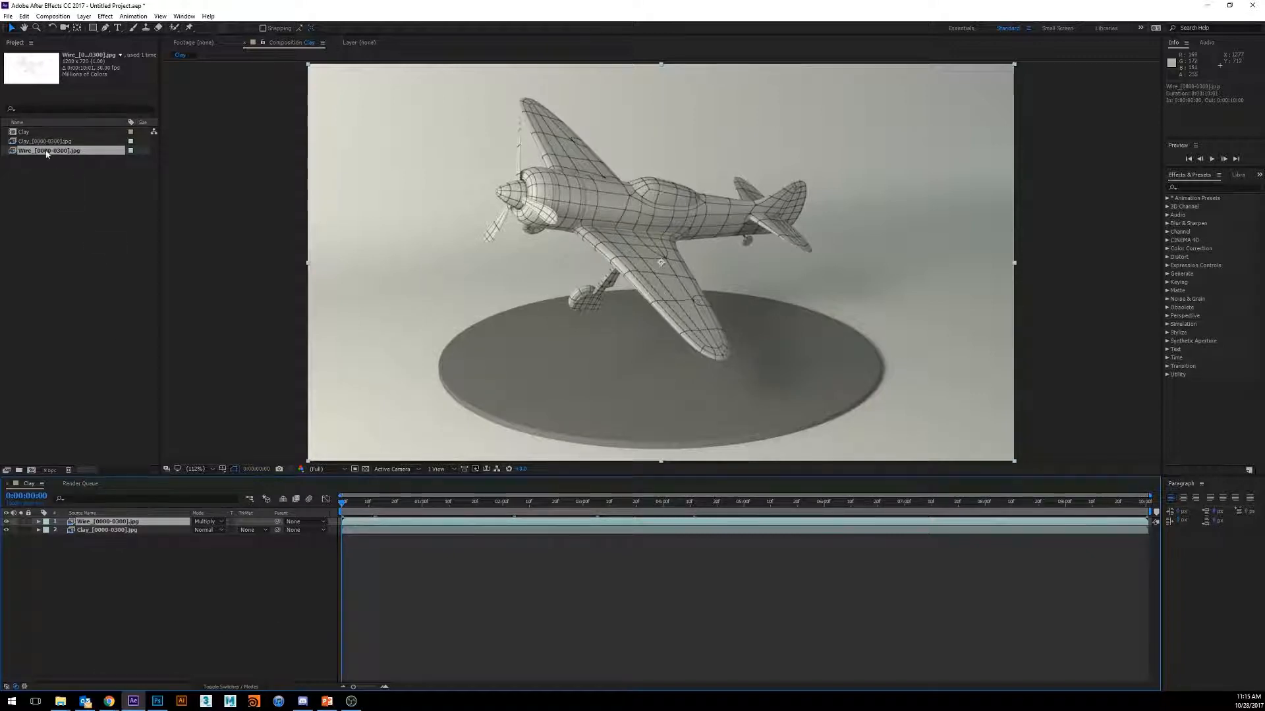
# - Interpret the Clay sequence footage so that it loops 3 times
pyautogui.click(43, 143)
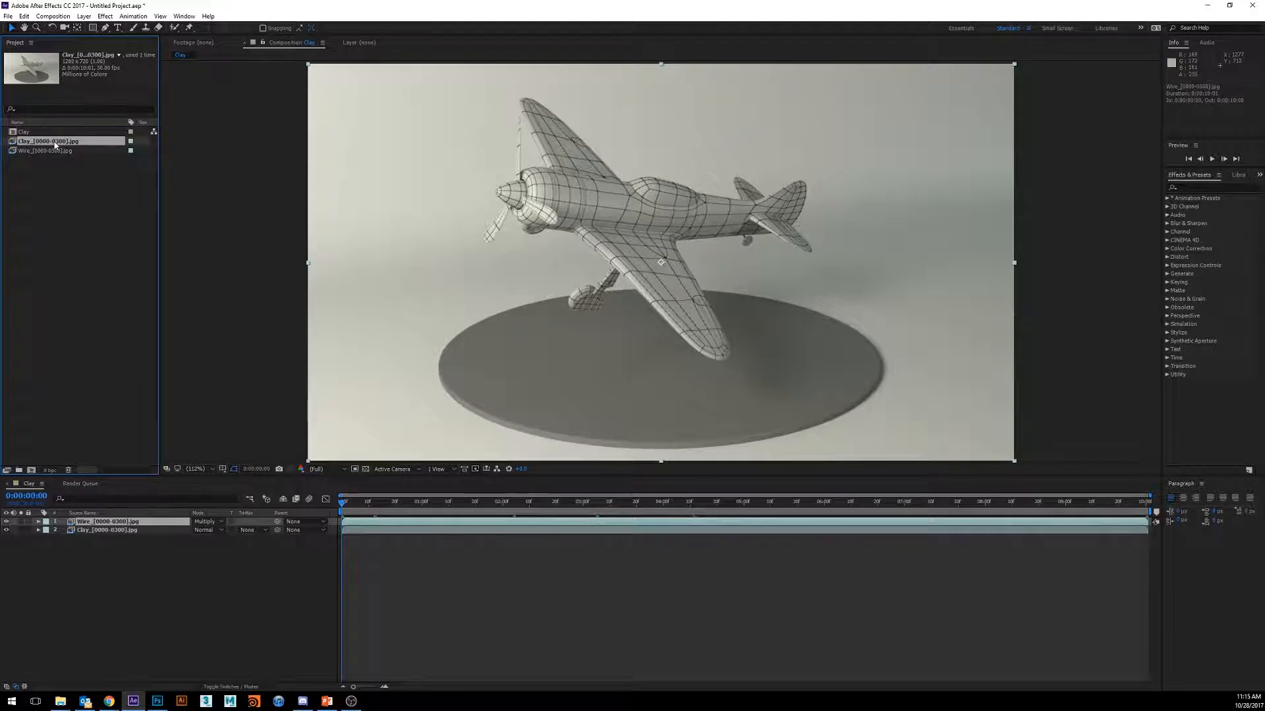
pyautogui.rightClick(56, 145)
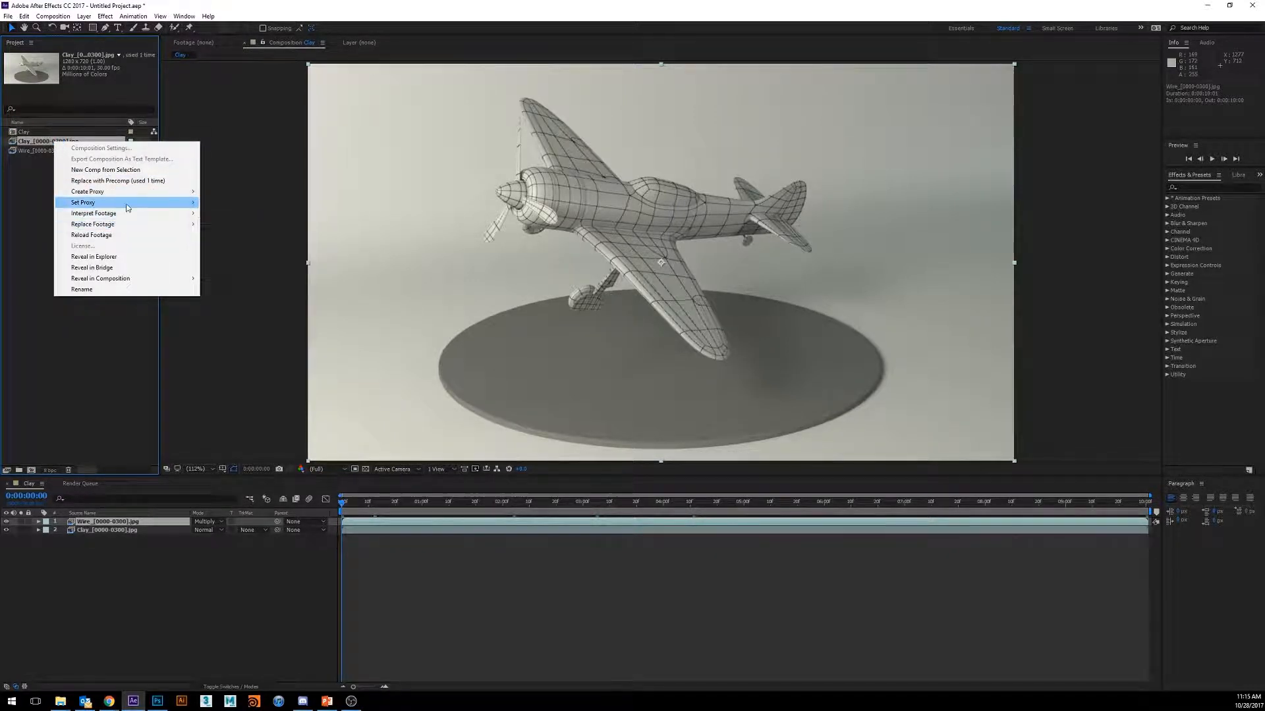
pyautogui.moveTo(128, 208)
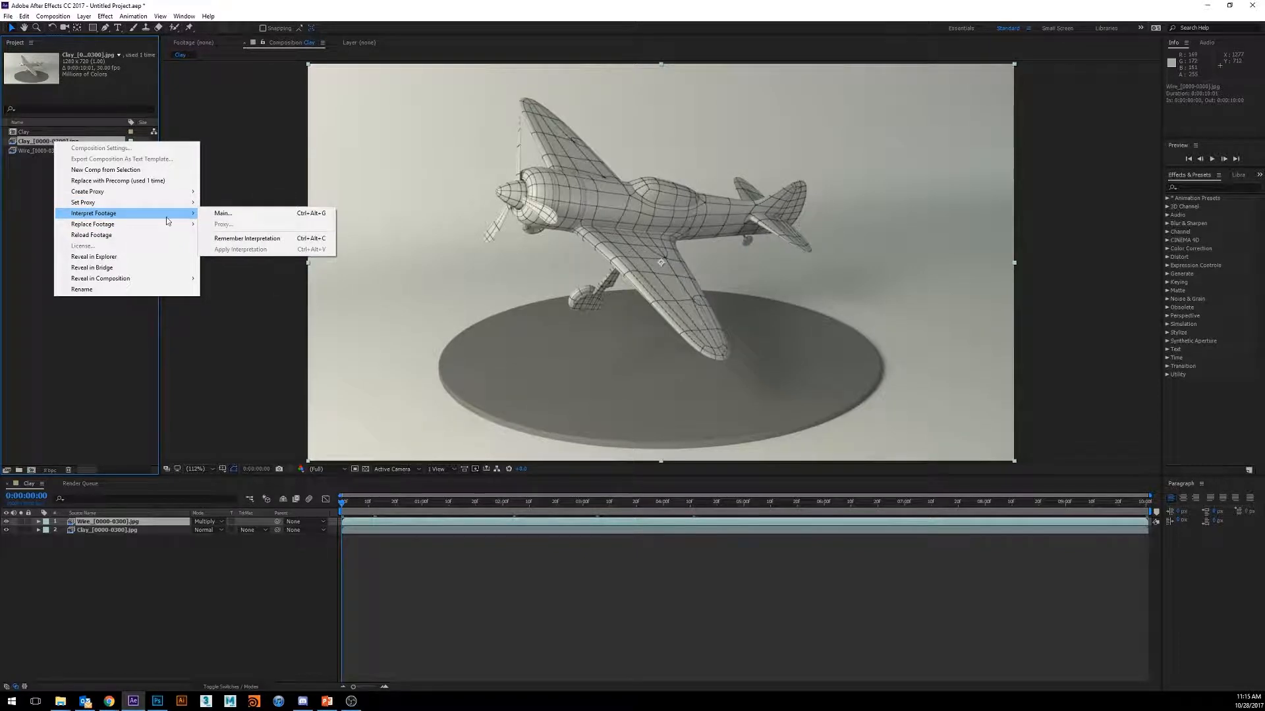
pyautogui.click(254, 213)
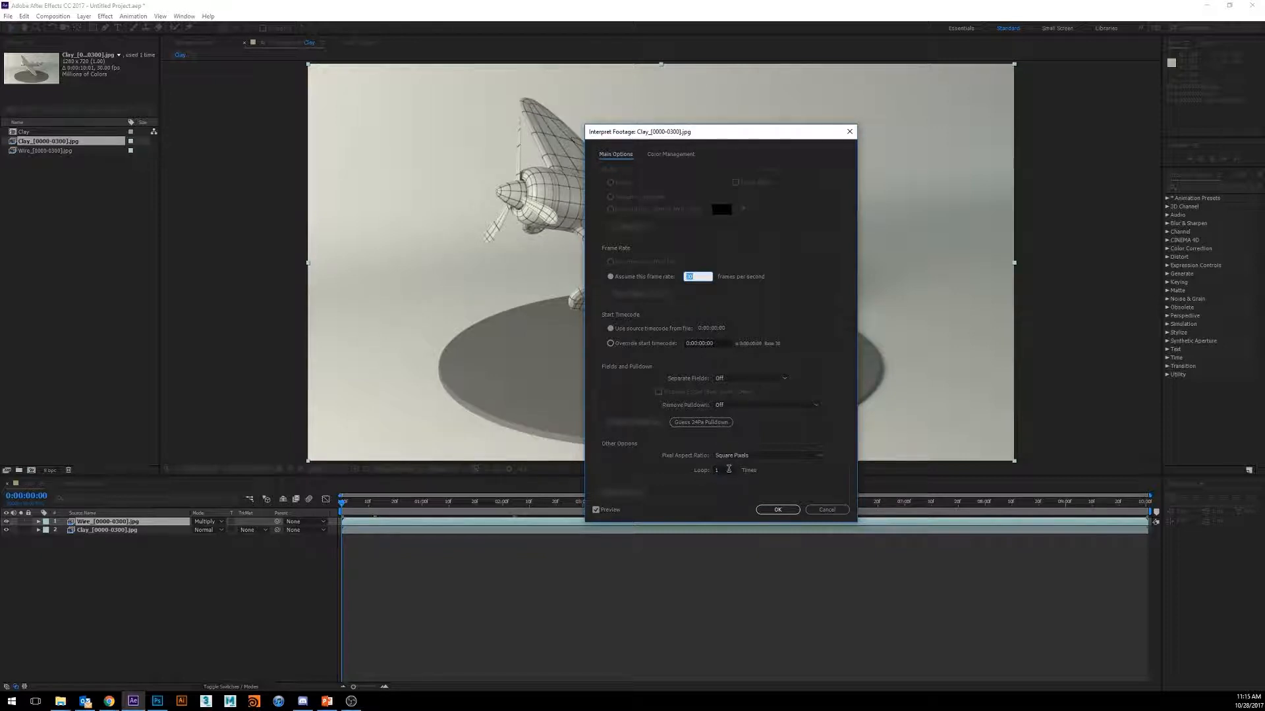
pyautogui.click(728, 470)
pyautogui.write('3')
pyautogui.click(772, 511)
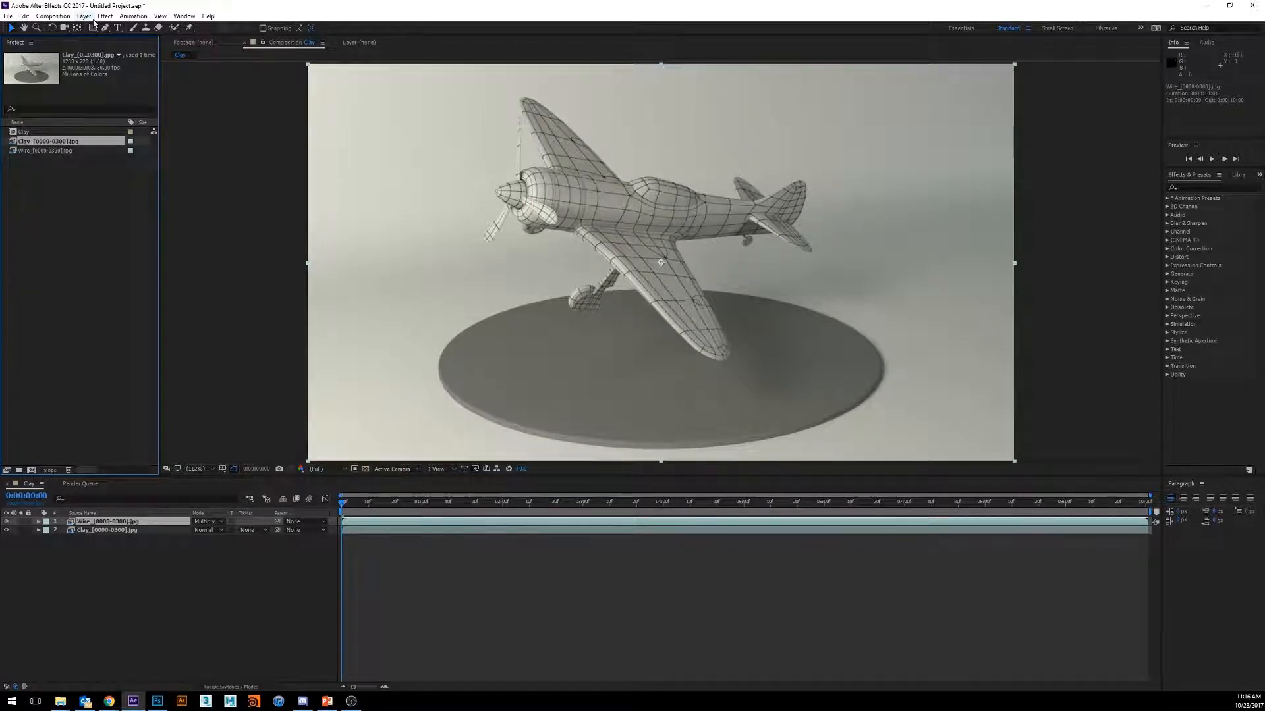
# - Set the Clay composition's duration to 0:00:30:03 in its composition settings
pyautogui.click(69, 21)
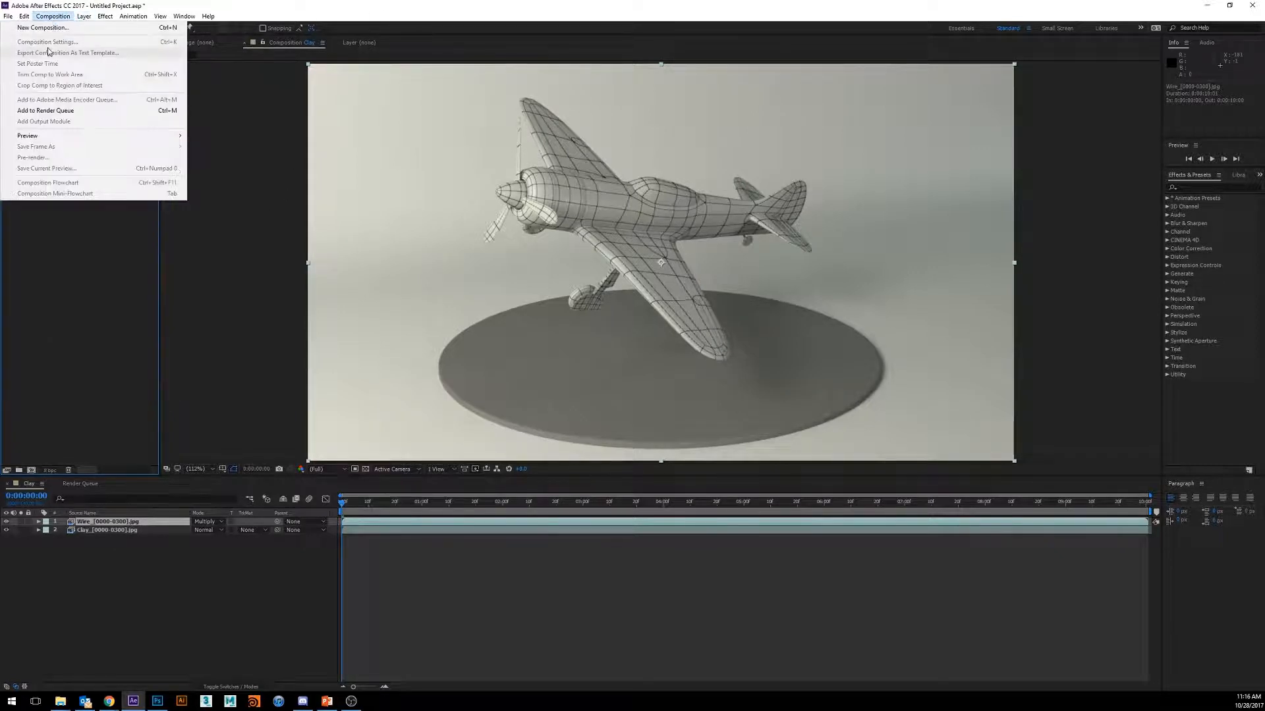
pyautogui.click(89, 311)
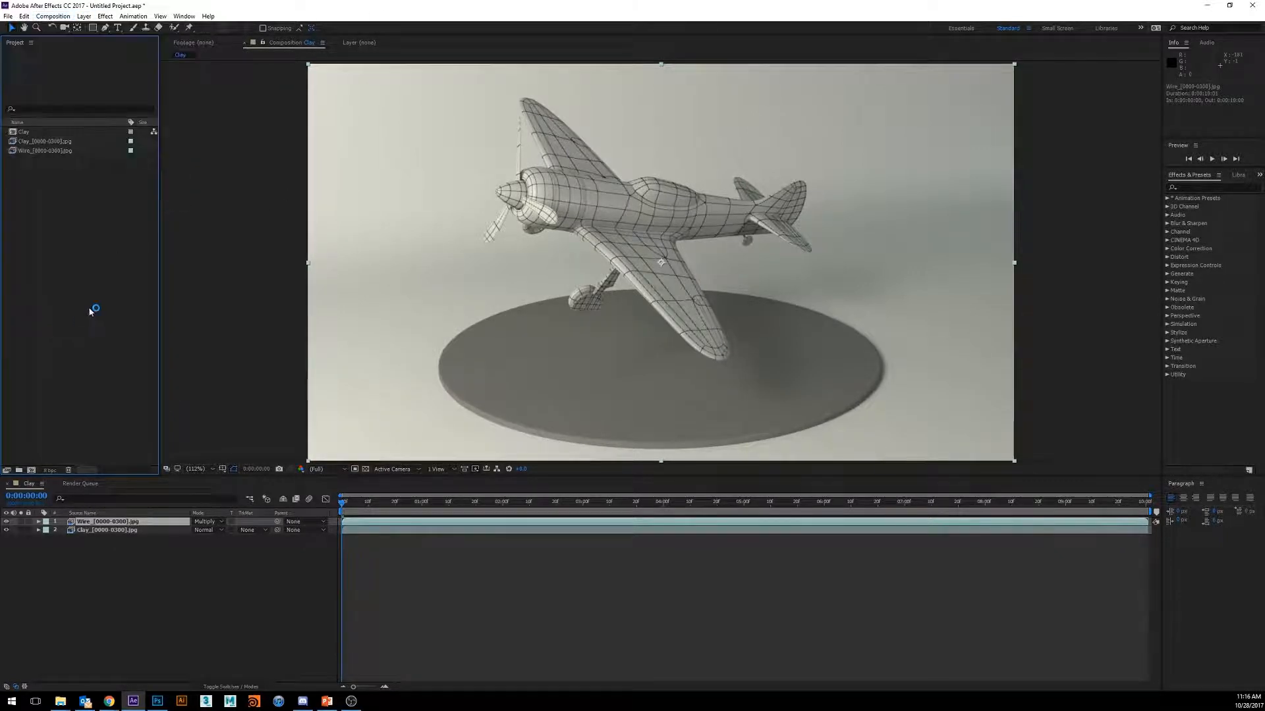
pyautogui.click(28, 135)
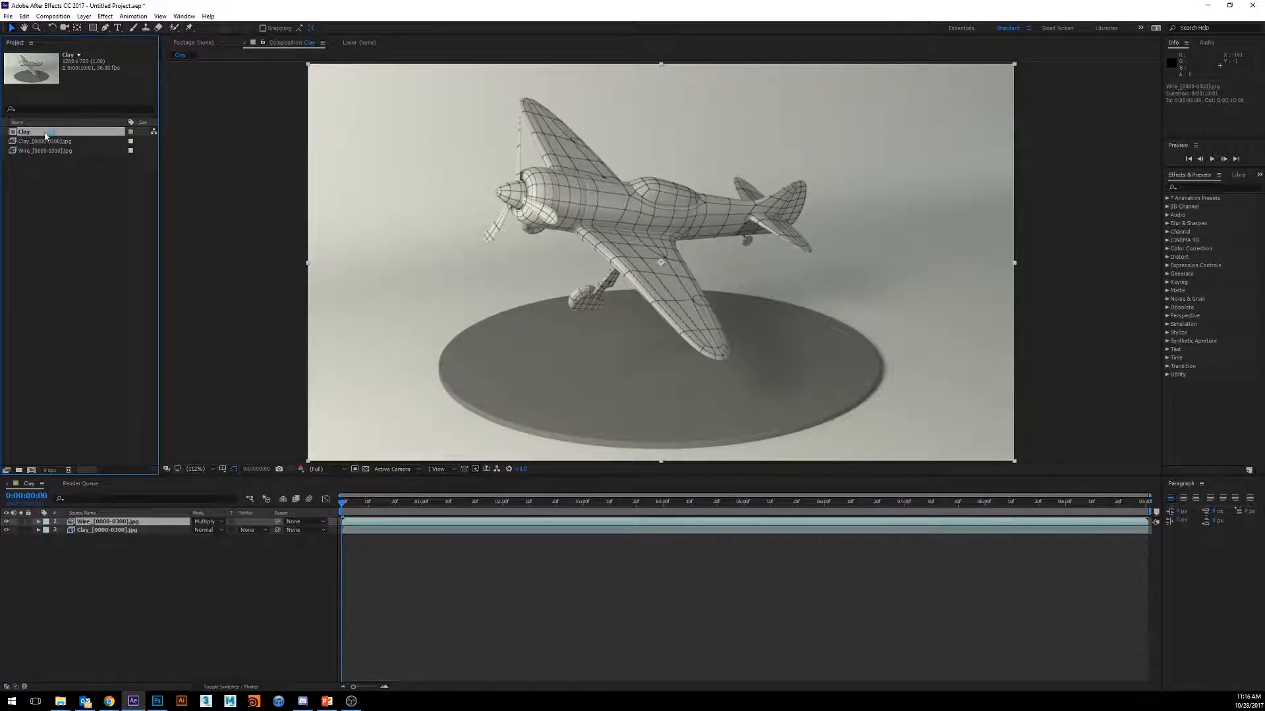
pyautogui.click(64, 18)
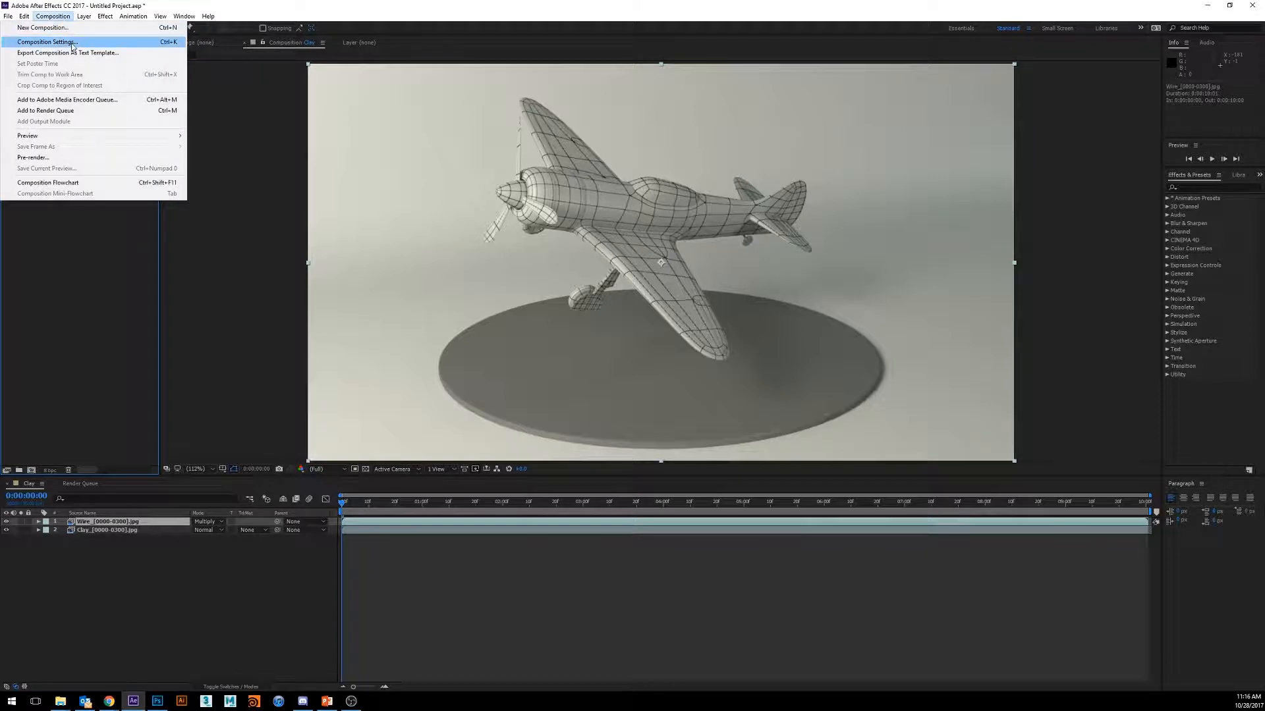
pyautogui.click(73, 44)
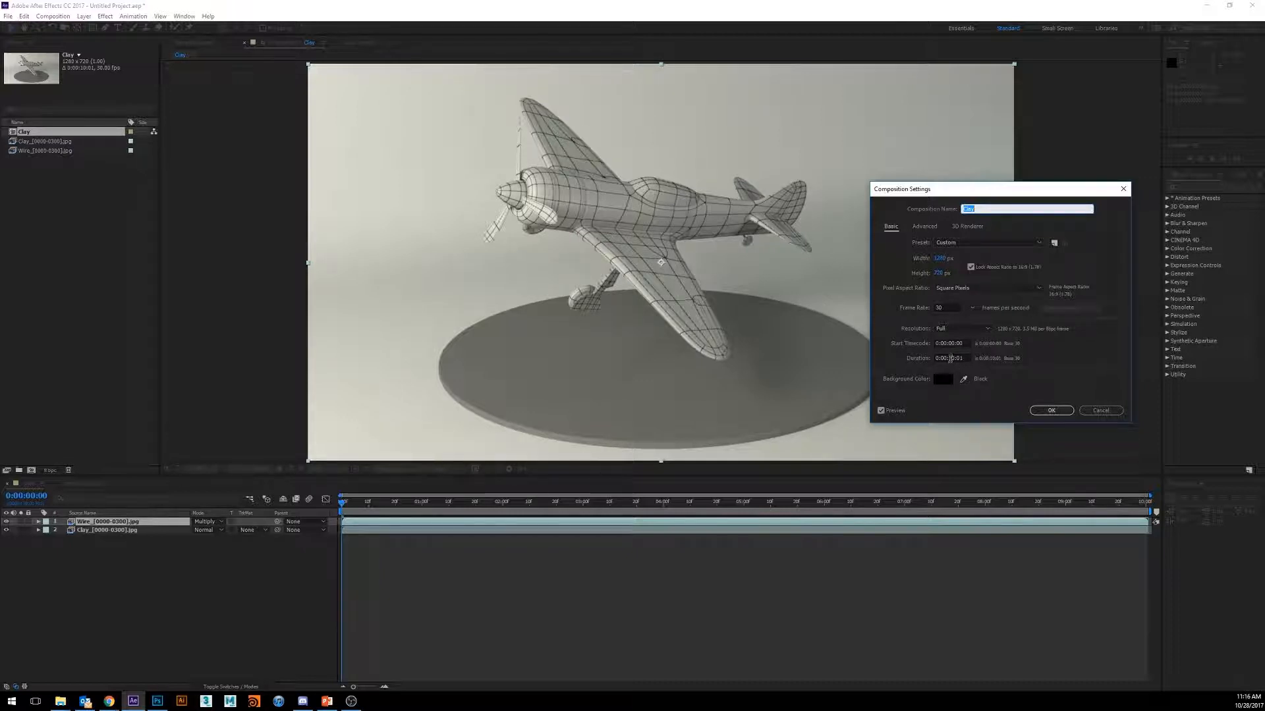
pyautogui.click(950, 358)
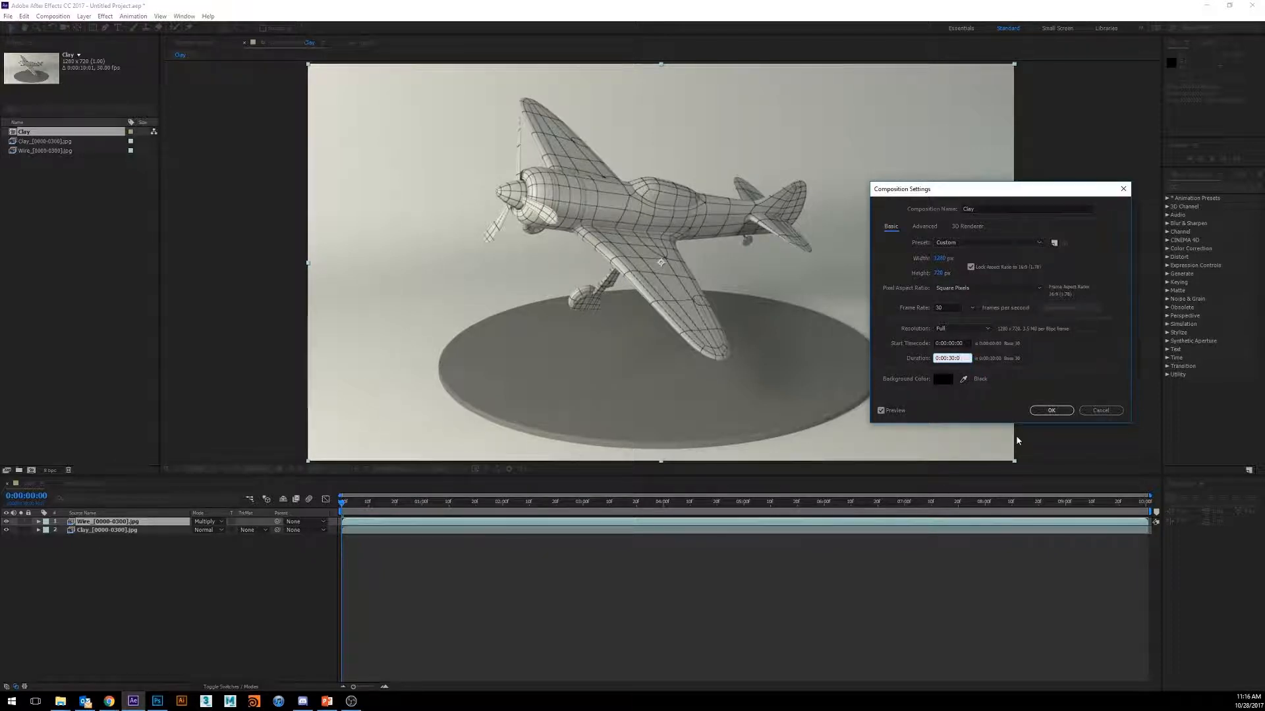
pyautogui.write('3')
pyautogui.click(1064, 370)
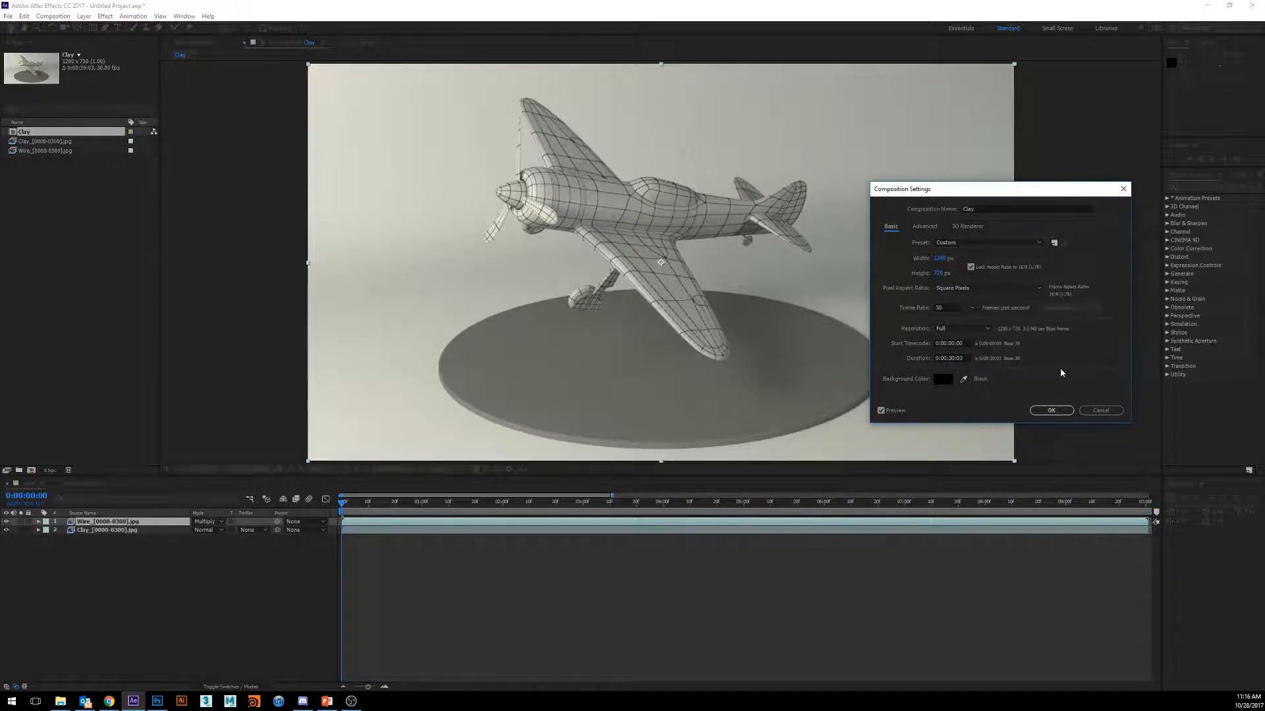
pyautogui.click(1051, 410)
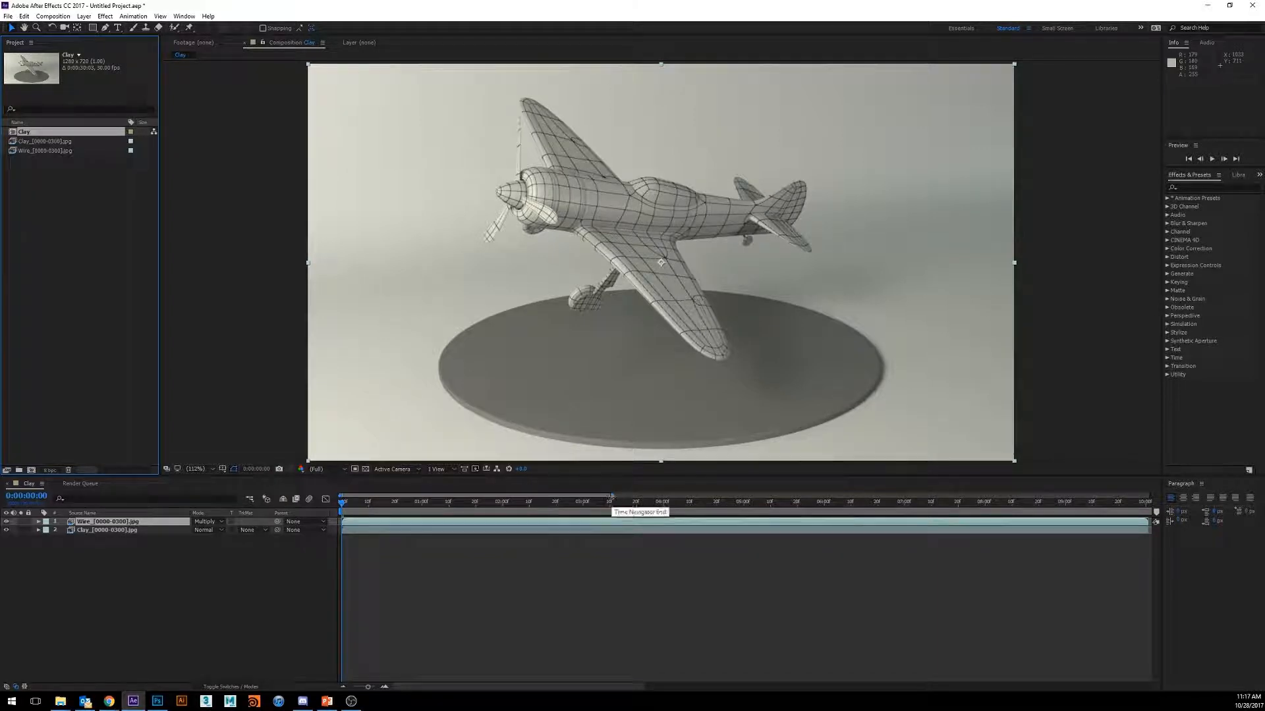
# - Show the full composition length in the timeline and extend the Clay layer to the end of the composition
pyautogui.moveTo(612, 498); pyautogui.dragTo(1153, 506)
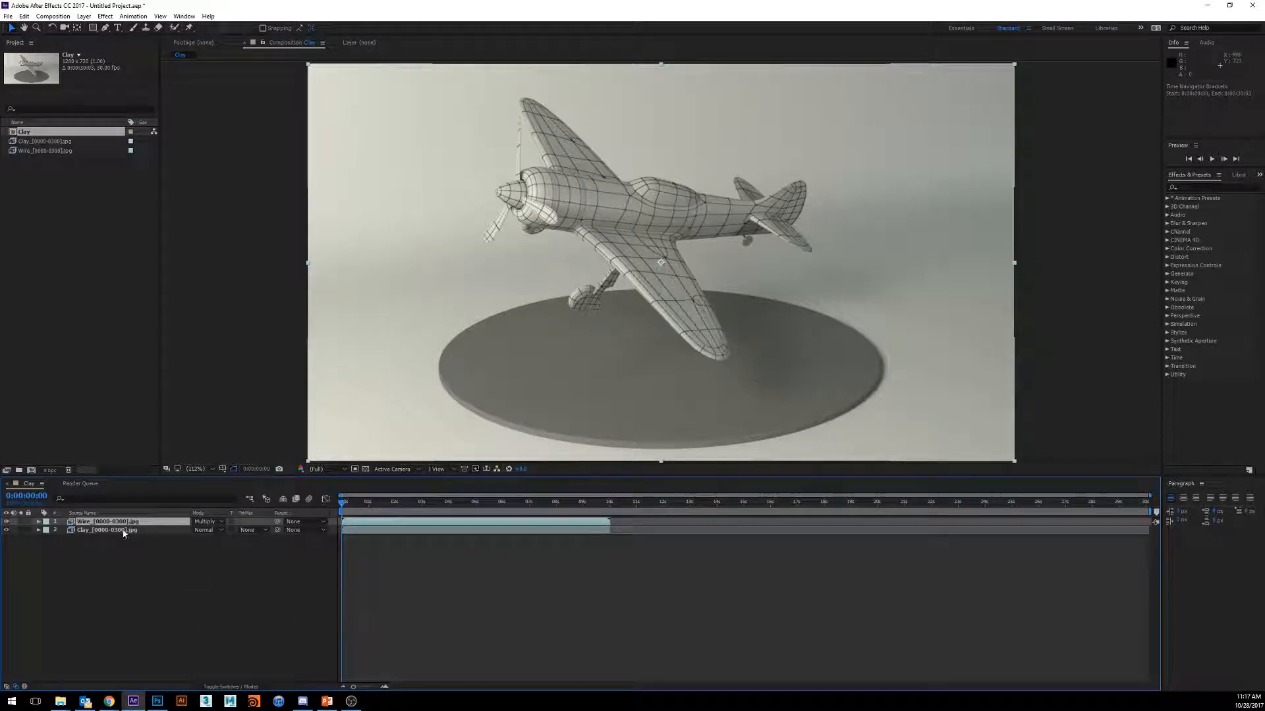
pyautogui.click(474, 531)
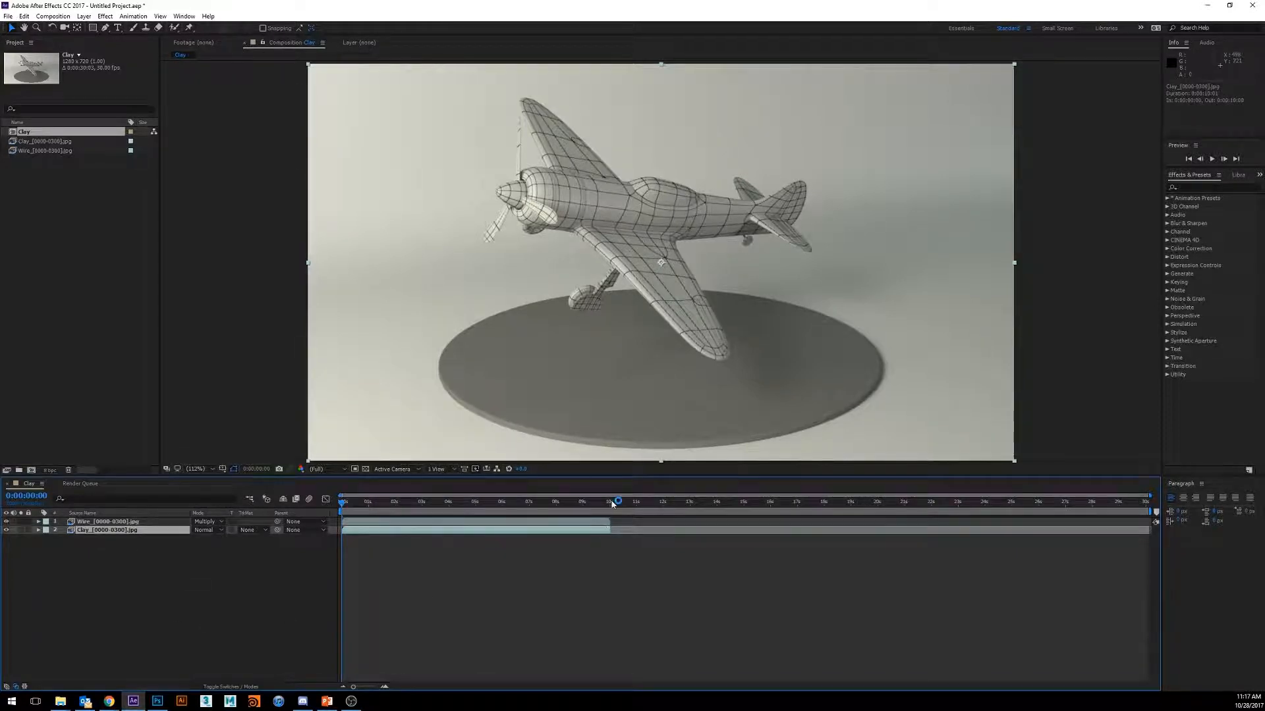
pyautogui.click(612, 503)
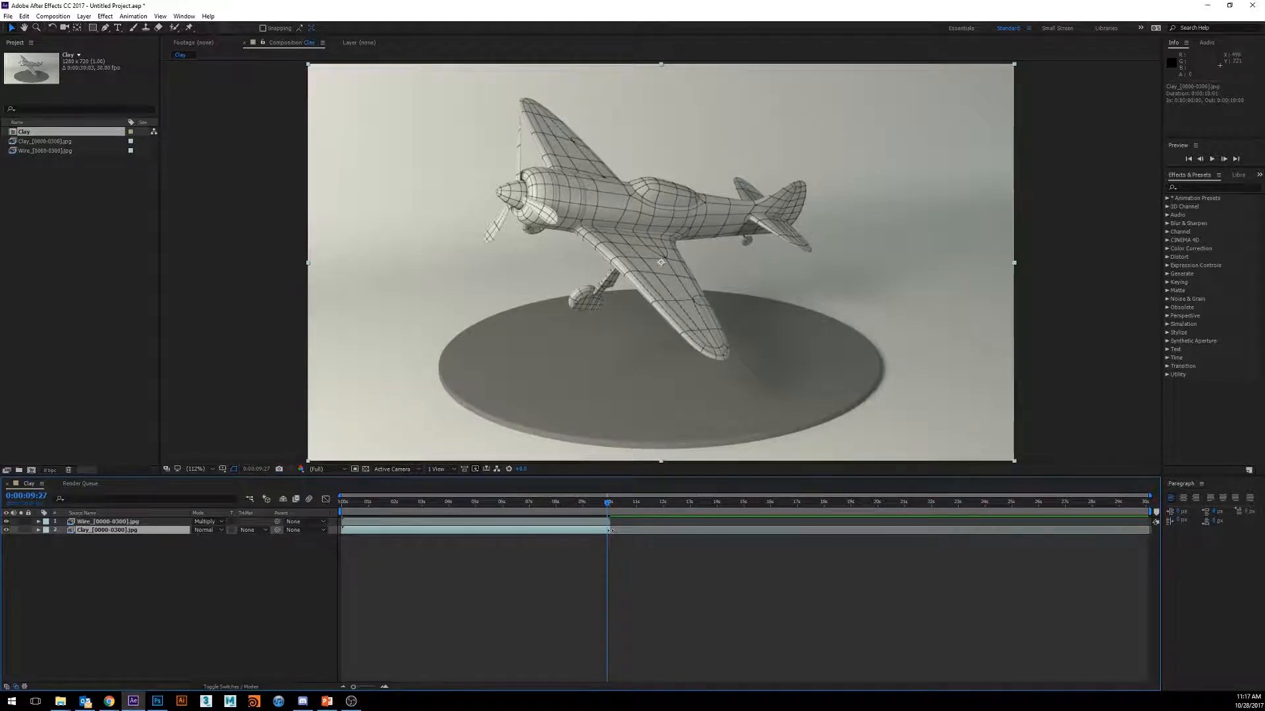
pyautogui.moveTo(610, 530); pyautogui.dragTo(846, 532)
pyautogui.moveTo(936, 531); pyautogui.dragTo(1155, 545)
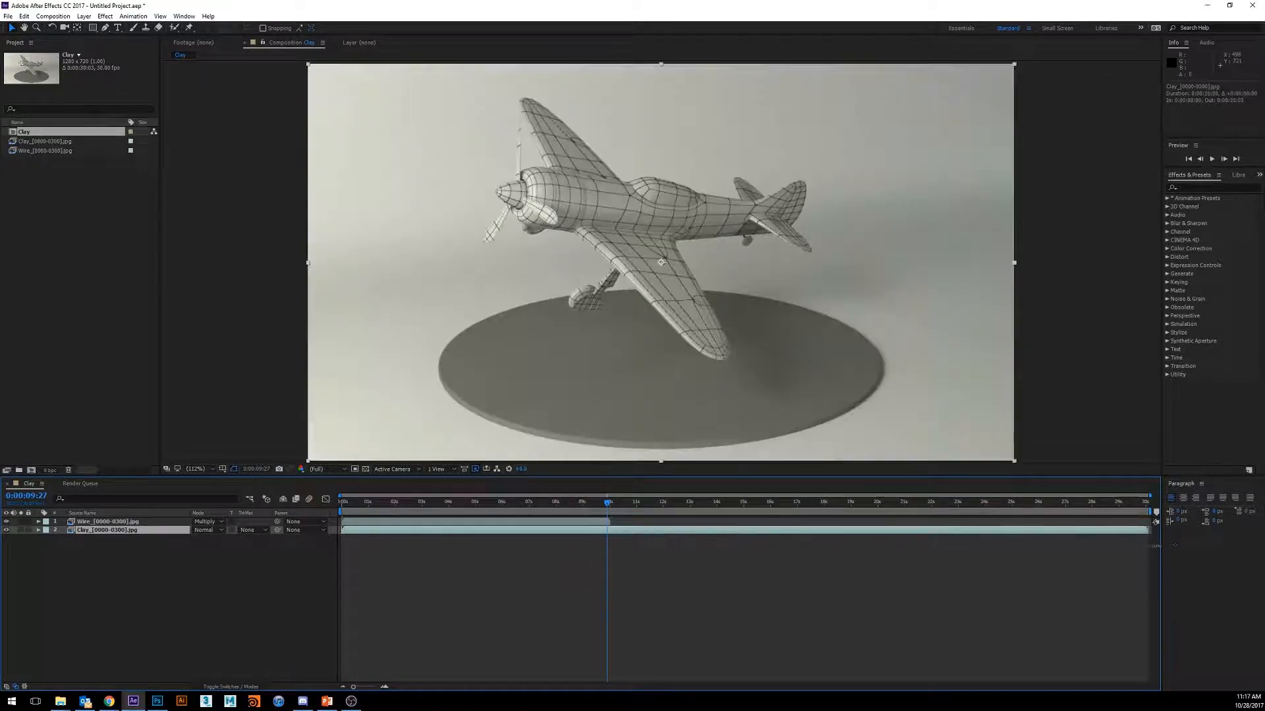
# - Interpret the Wire sequence footage so that it loops 3 times, and extend the Wire layer to the end of the composition
pyautogui.moveTo(609, 522)
pyautogui.mouseDown()
pyautogui.moveTo(452, 522)
pyautogui.moveTo(608, 522)
pyautogui.mouseUp()
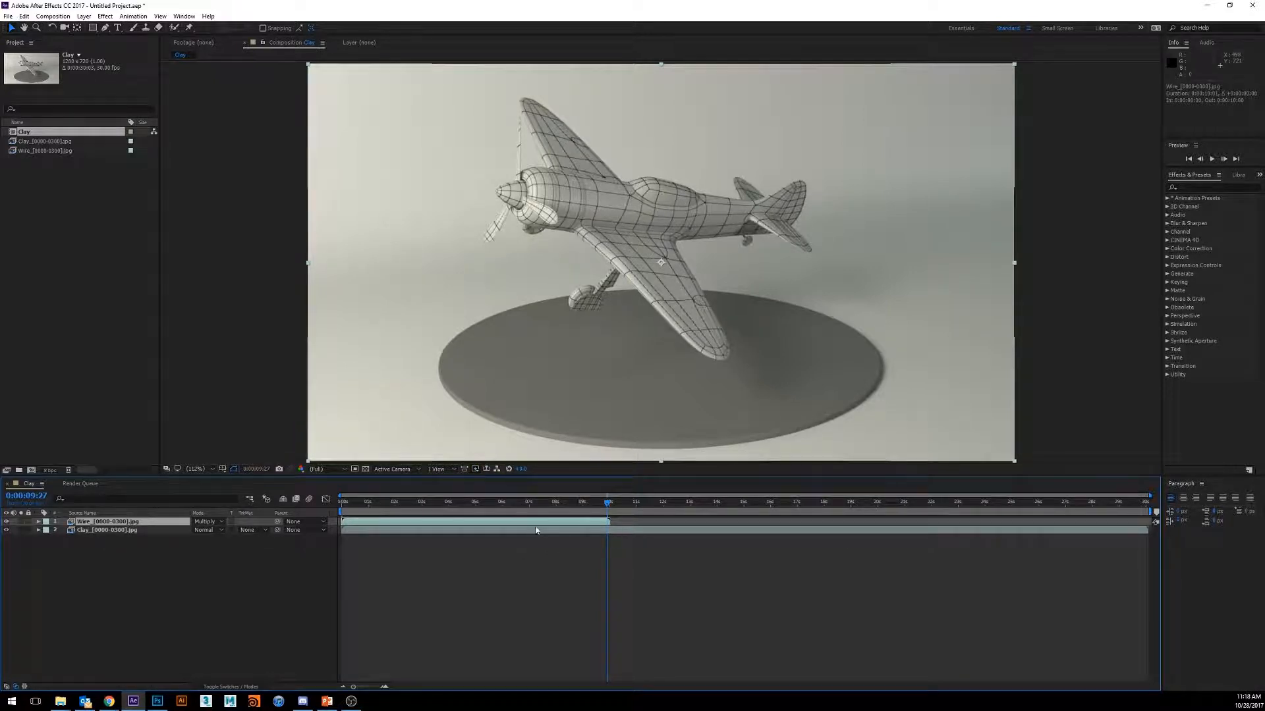
pyautogui.click(56, 152)
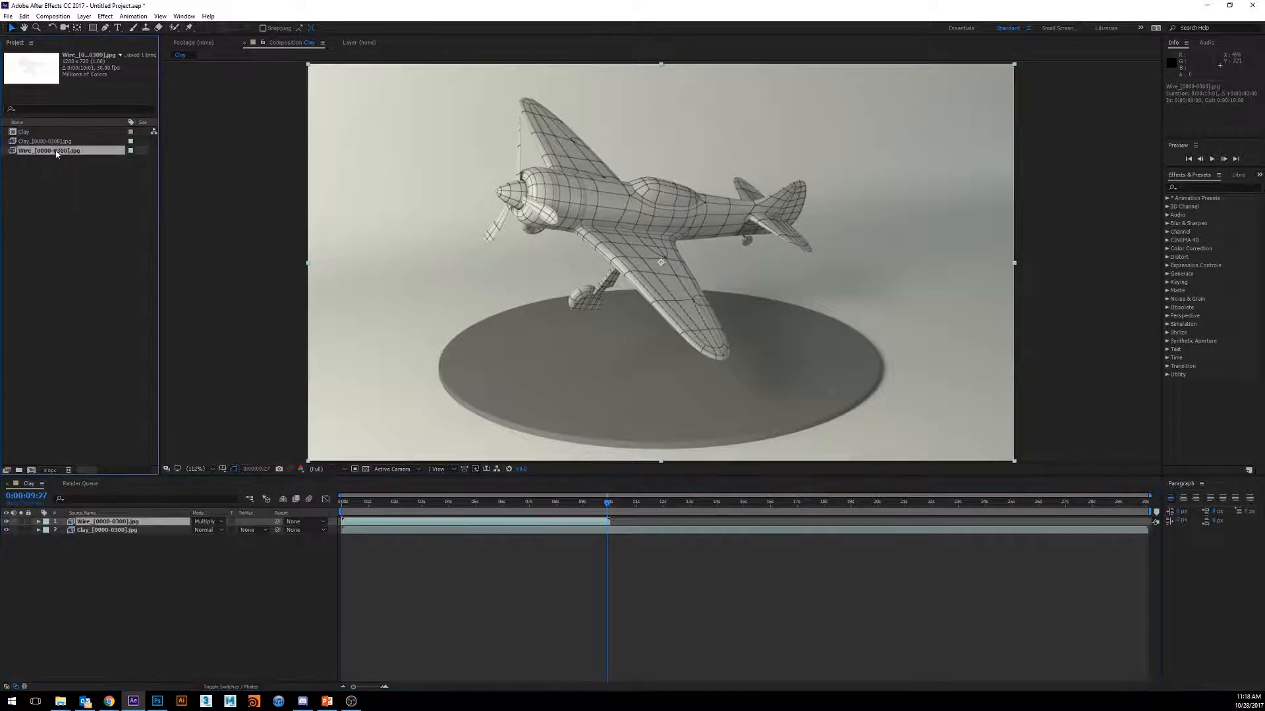
pyautogui.rightClick(52, 154)
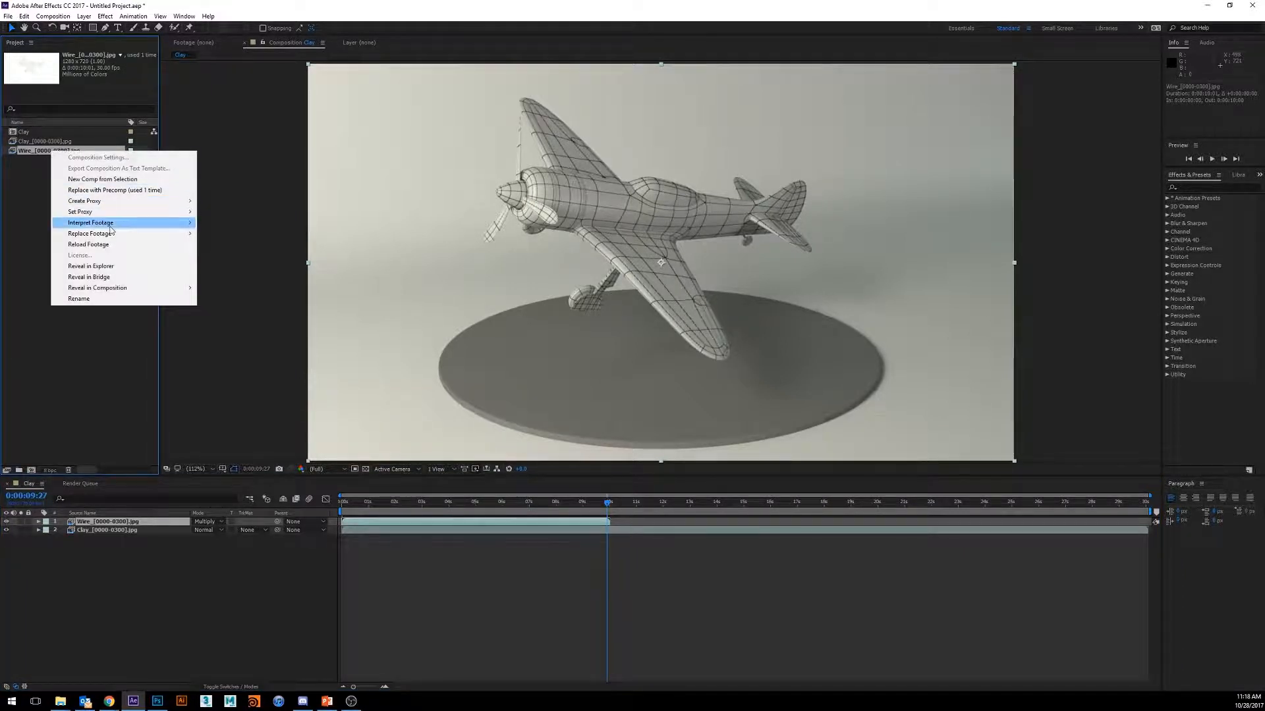
pyautogui.moveTo(110, 227)
pyautogui.click(283, 223)
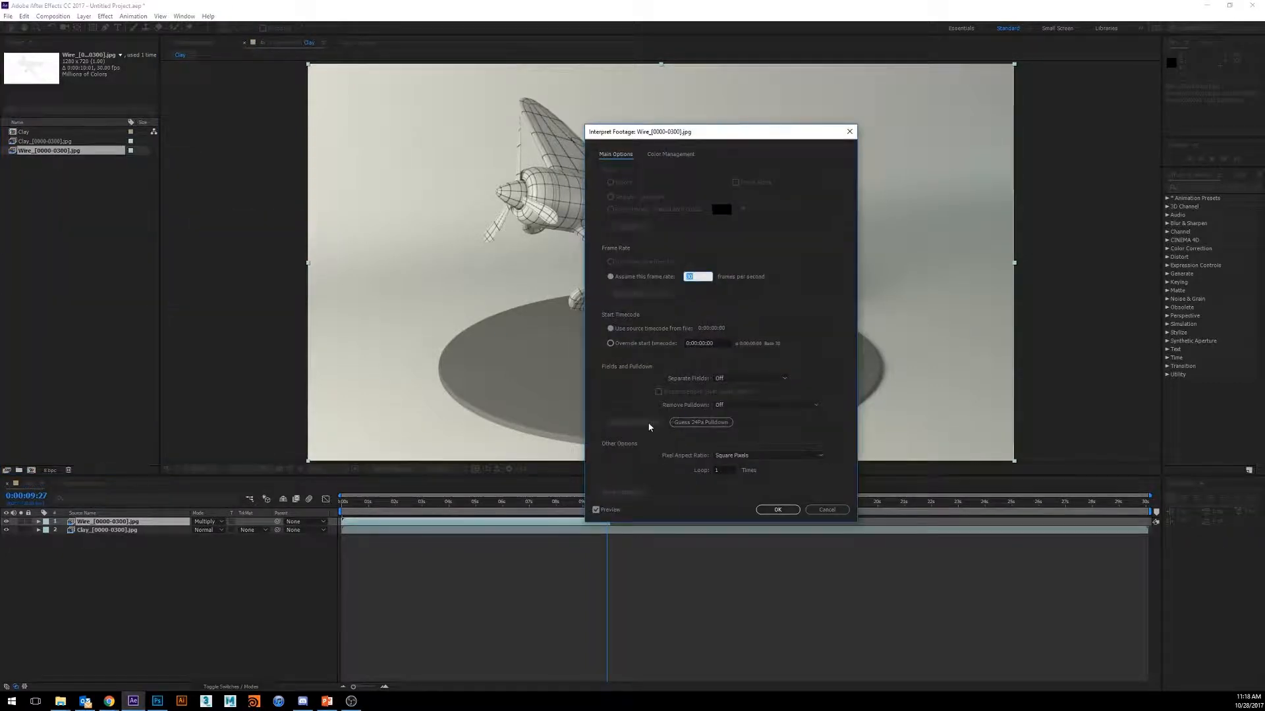
pyautogui.click(714, 469)
pyautogui.moveTo(724, 470); pyautogui.dragTo(680, 469)
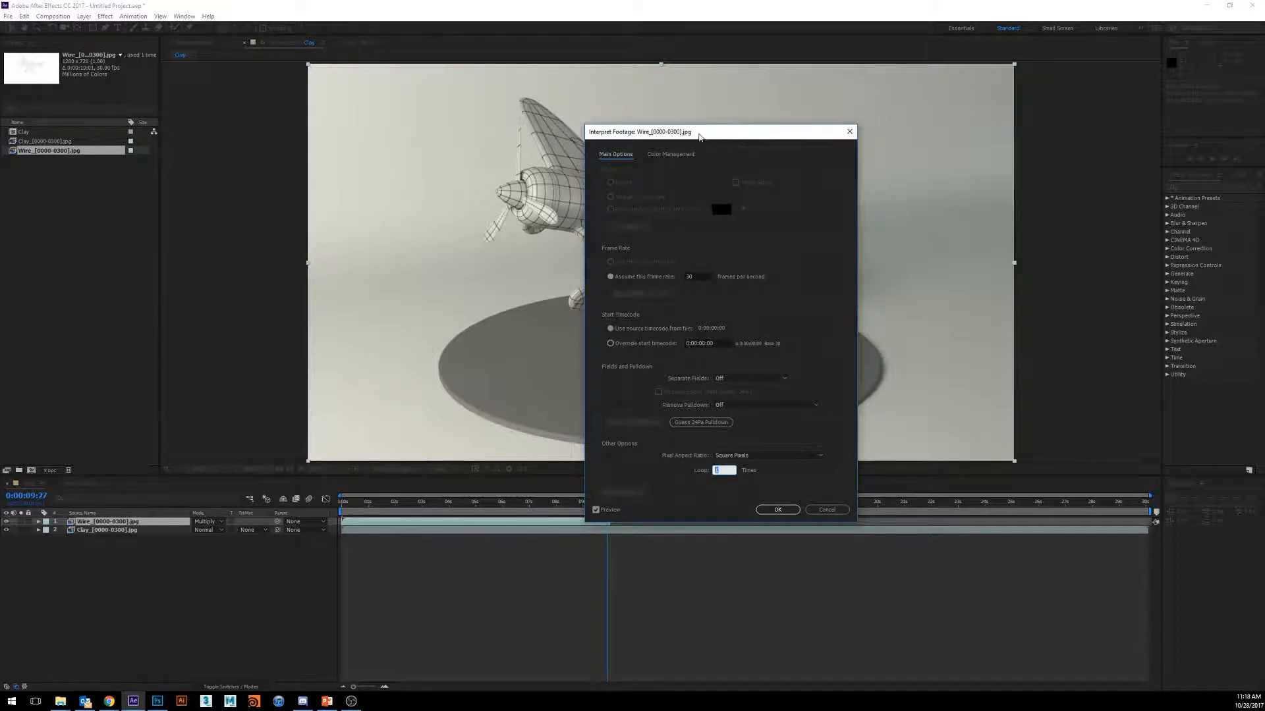
pyautogui.moveTo(698, 133); pyautogui.dragTo(661, 95)
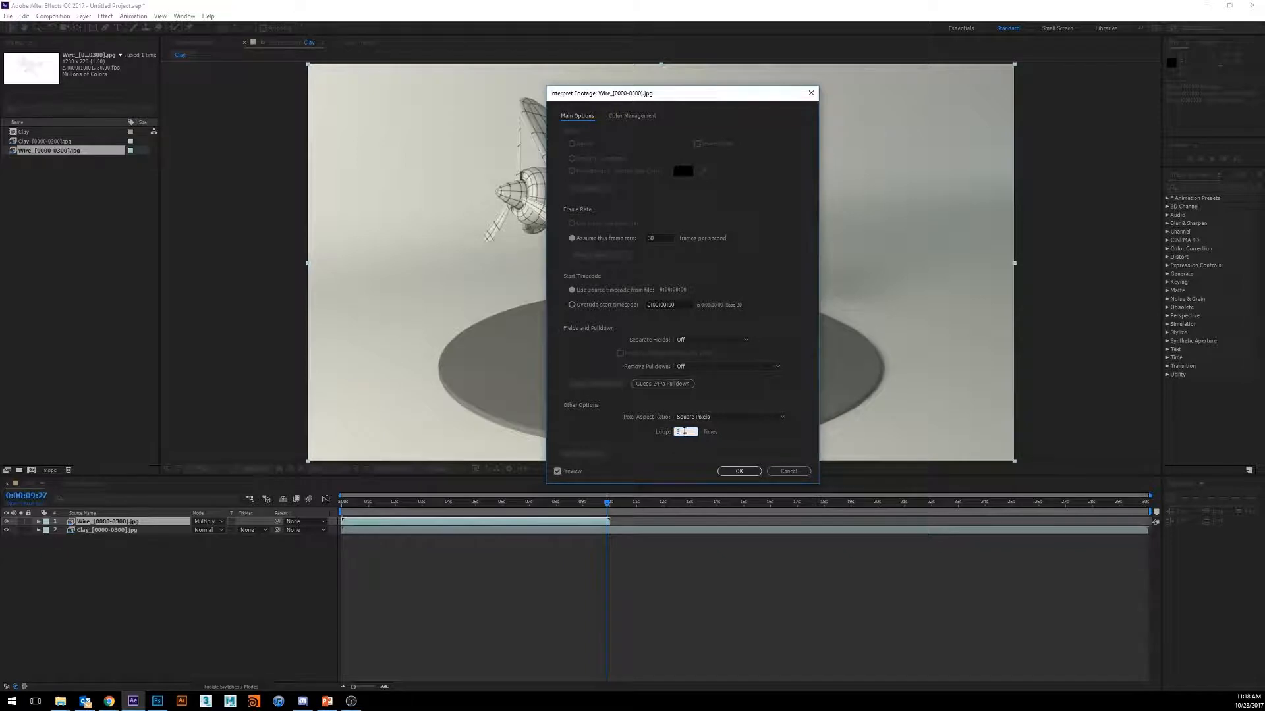
pyautogui.click(734, 471)
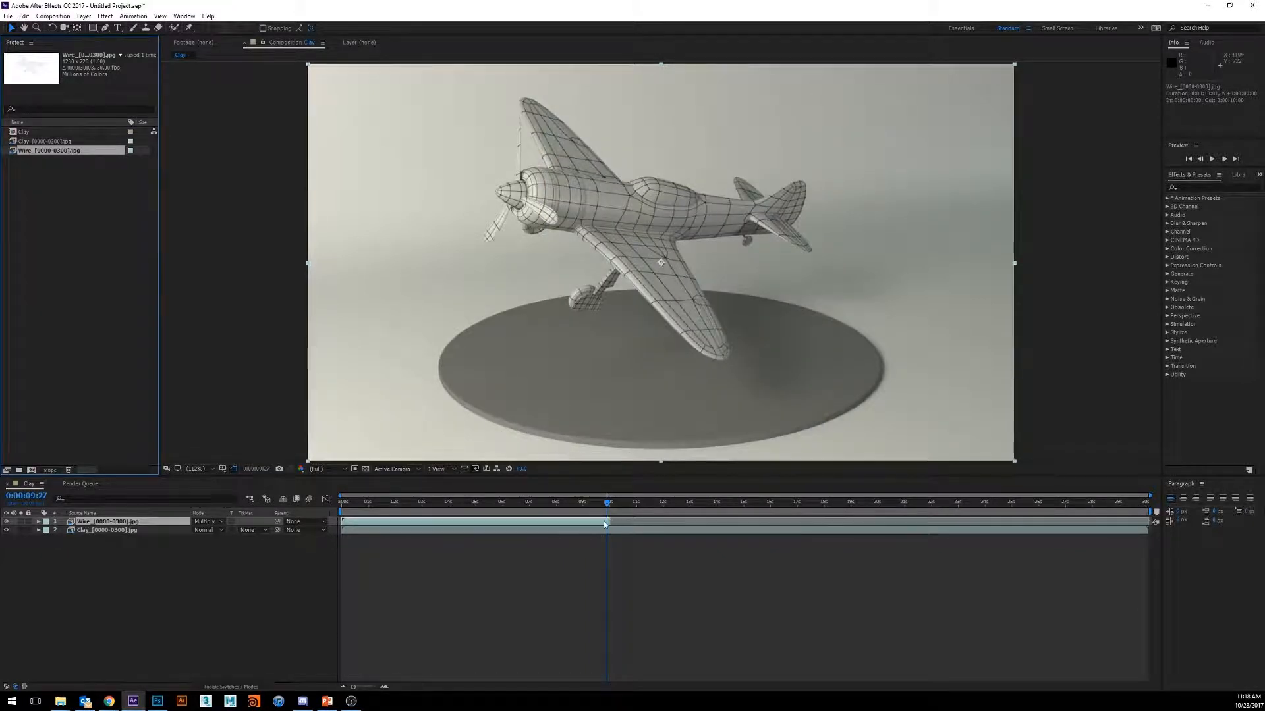
pyautogui.moveTo(608, 521); pyautogui.dragTo(1159, 521)
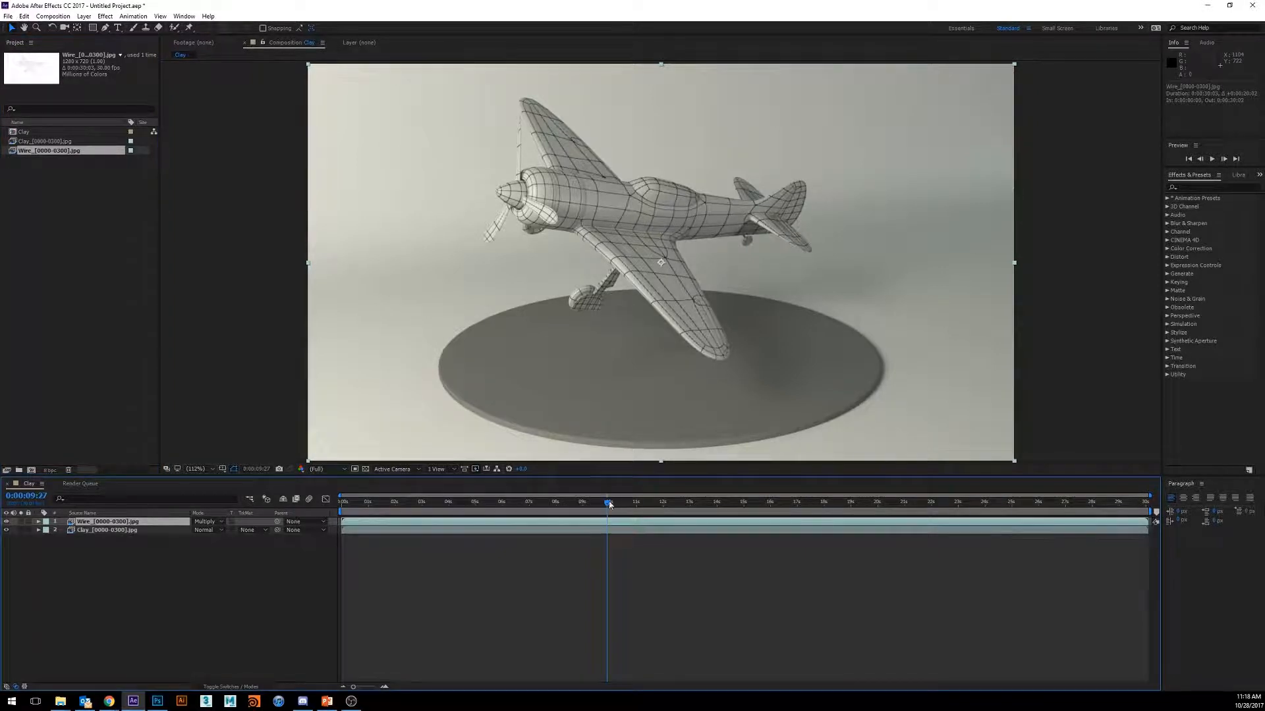
# - Scrub and play through the extended composition to examine the looped plane rotation, and stop at 0:00:10:00
pyautogui.moveTo(613, 503); pyautogui.dragTo(367, 506)
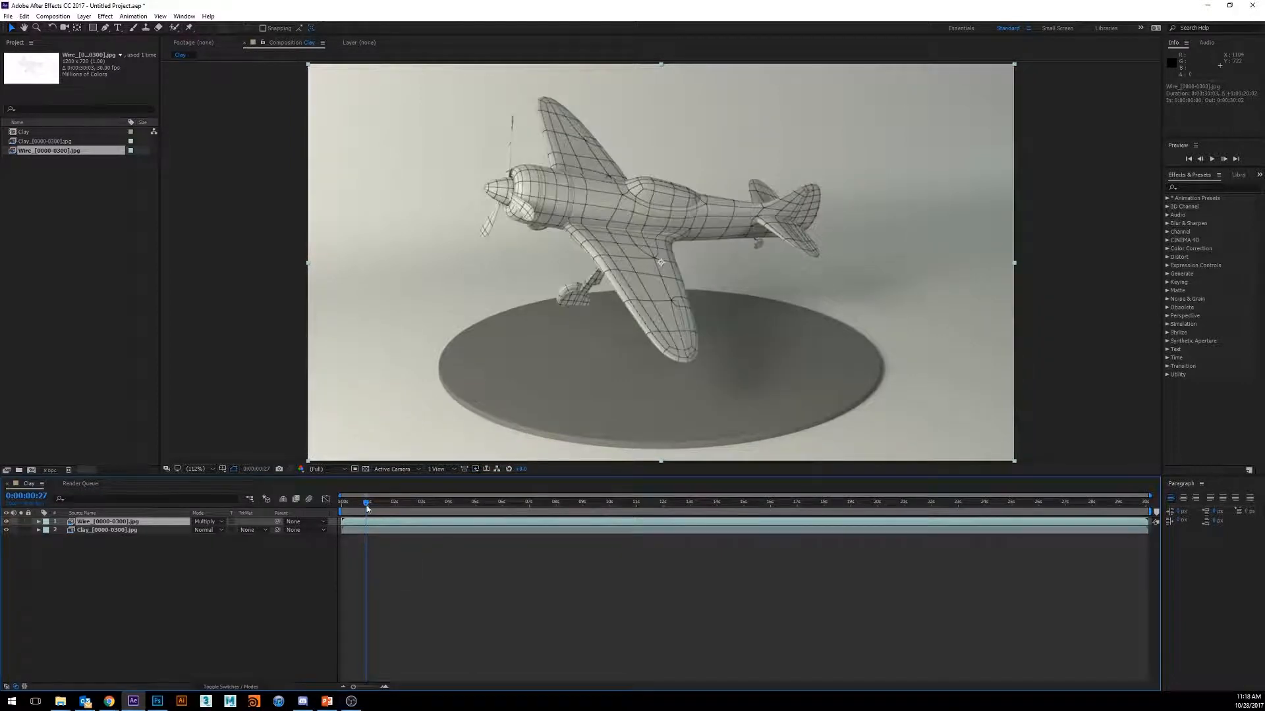
pyautogui.moveTo(367, 506); pyautogui.dragTo(714, 504)
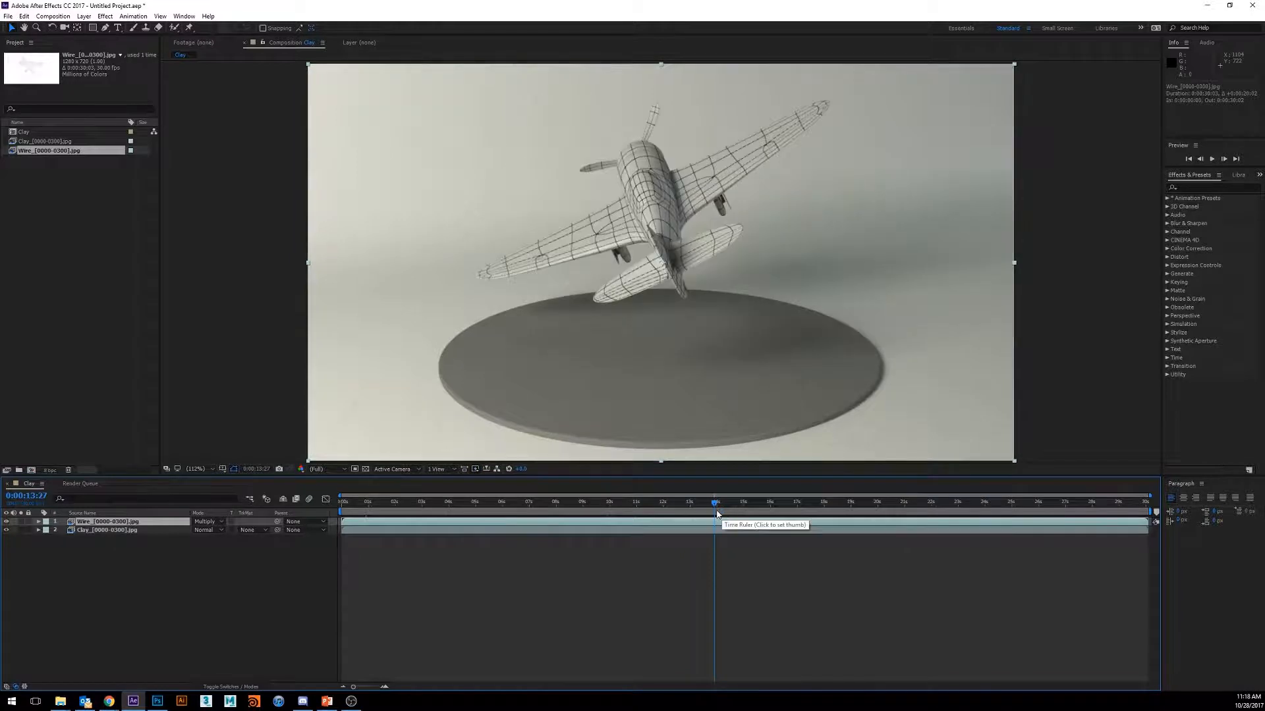
pyautogui.moveTo(715, 505); pyautogui.dragTo(342, 525)
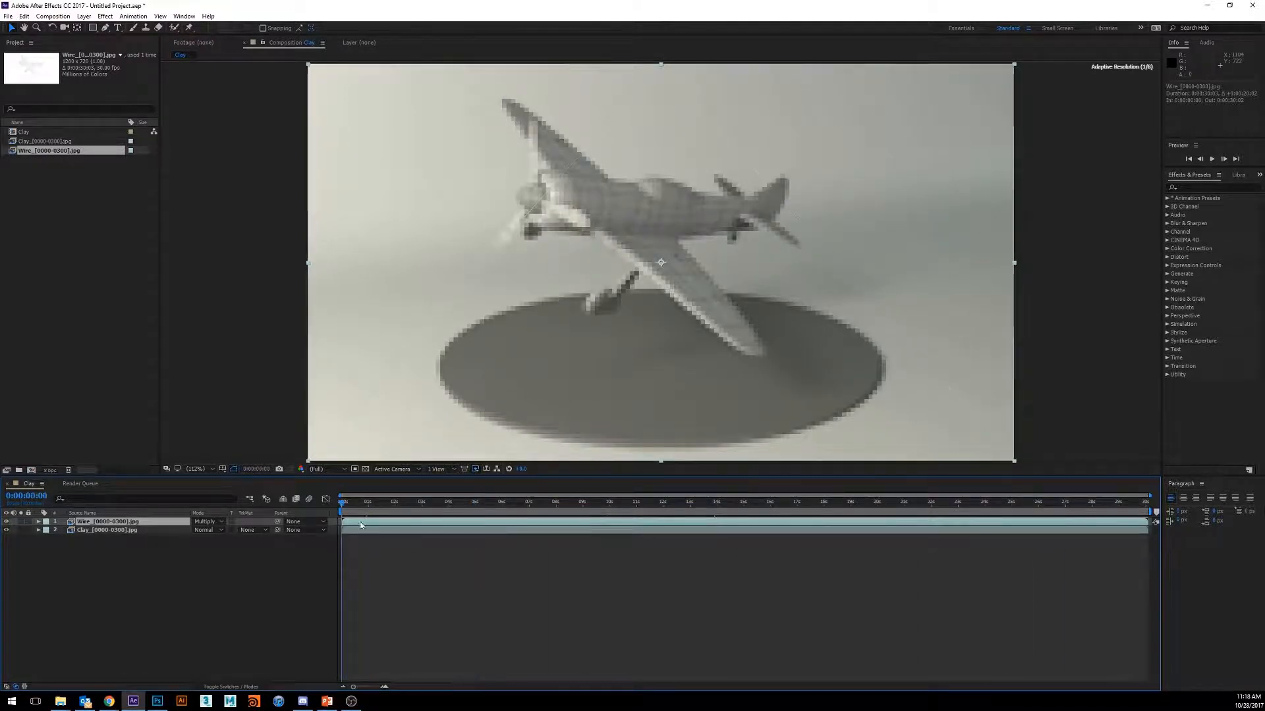
pyautogui.click(1213, 159)
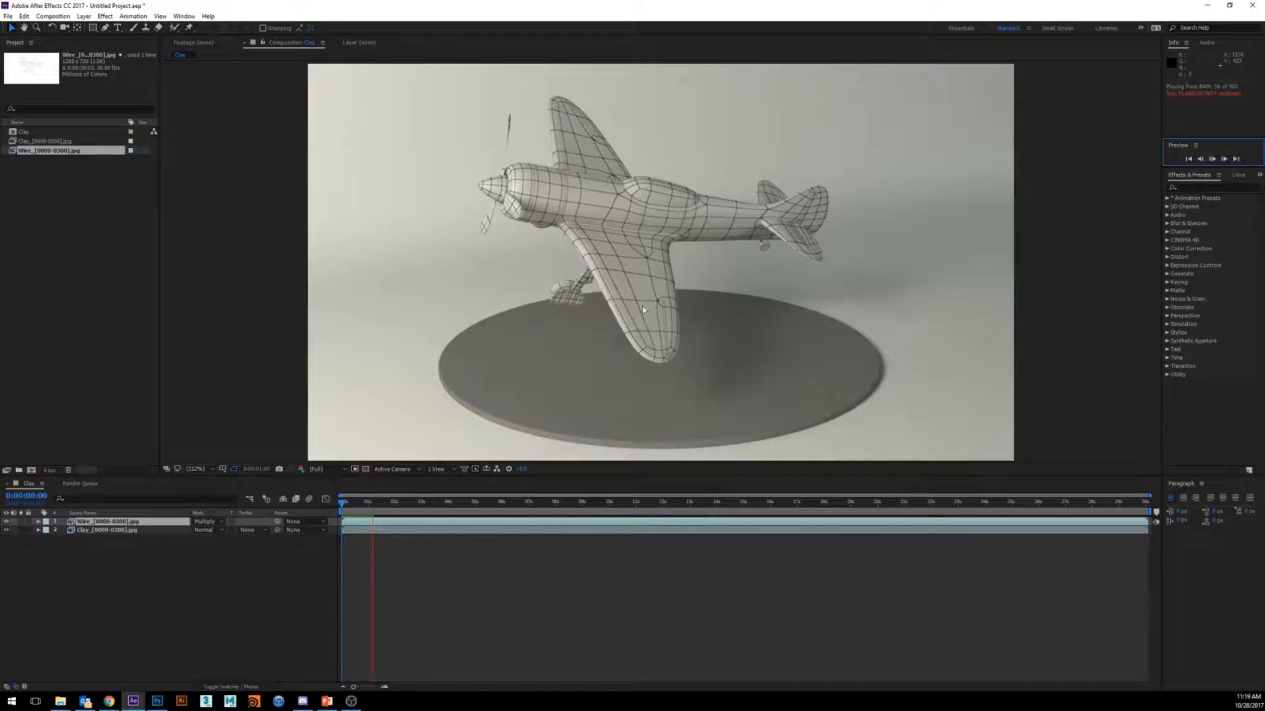
pyautogui.moveTo(352, 502); pyautogui.dragTo(594, 501)
pyautogui.click(961, 512)
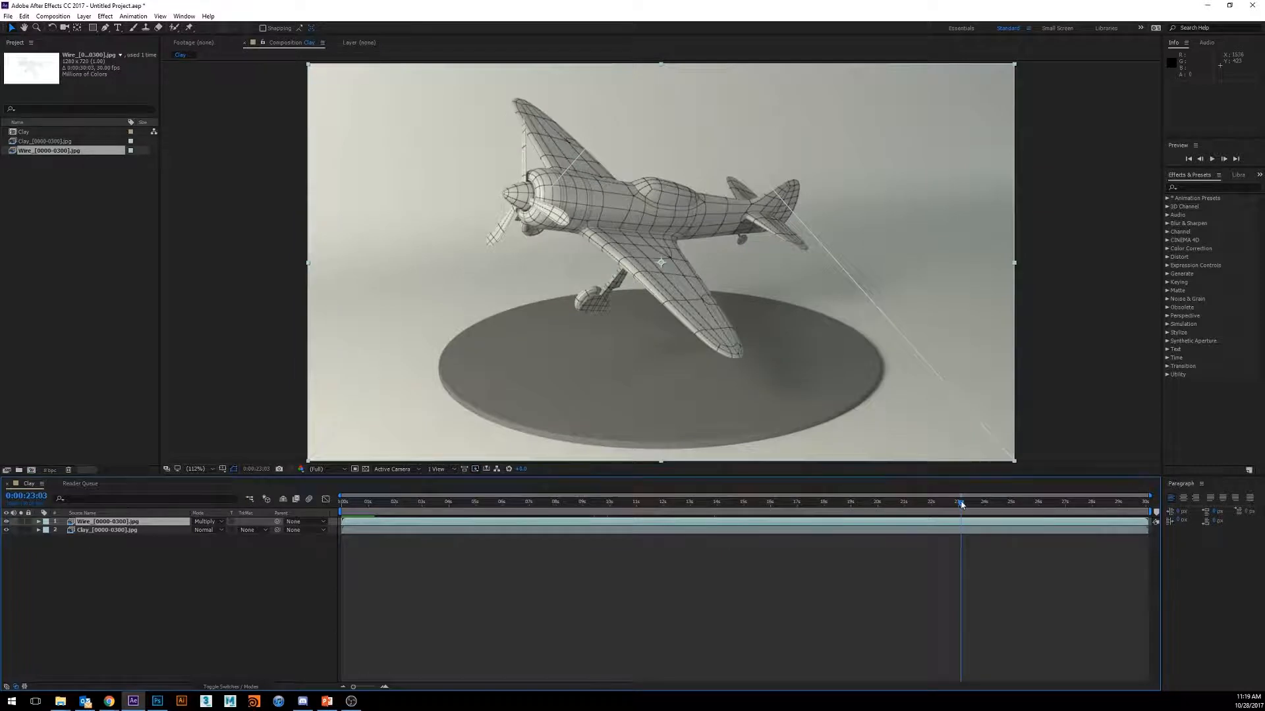
pyautogui.moveTo(960, 505); pyautogui.dragTo(1076, 506)
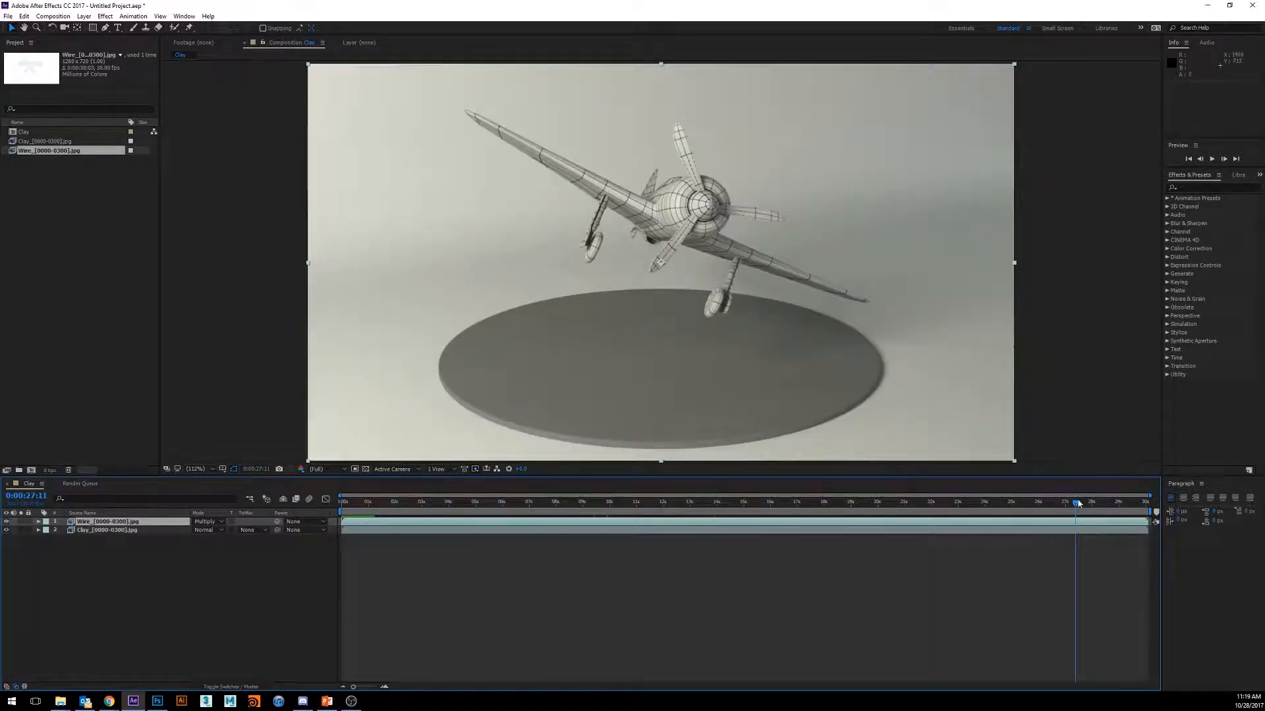
pyautogui.moveTo(1078, 503); pyautogui.dragTo(568, 504)
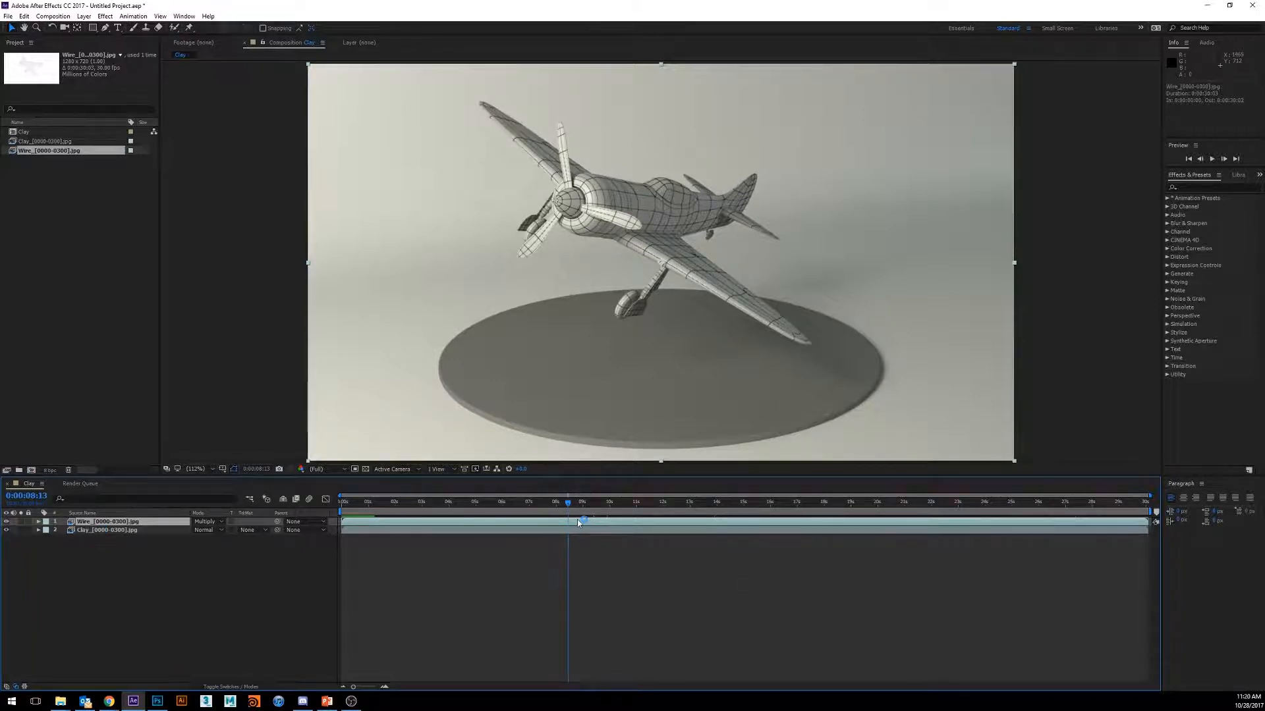
pyautogui.moveTo(570, 505); pyautogui.dragTo(610, 516)
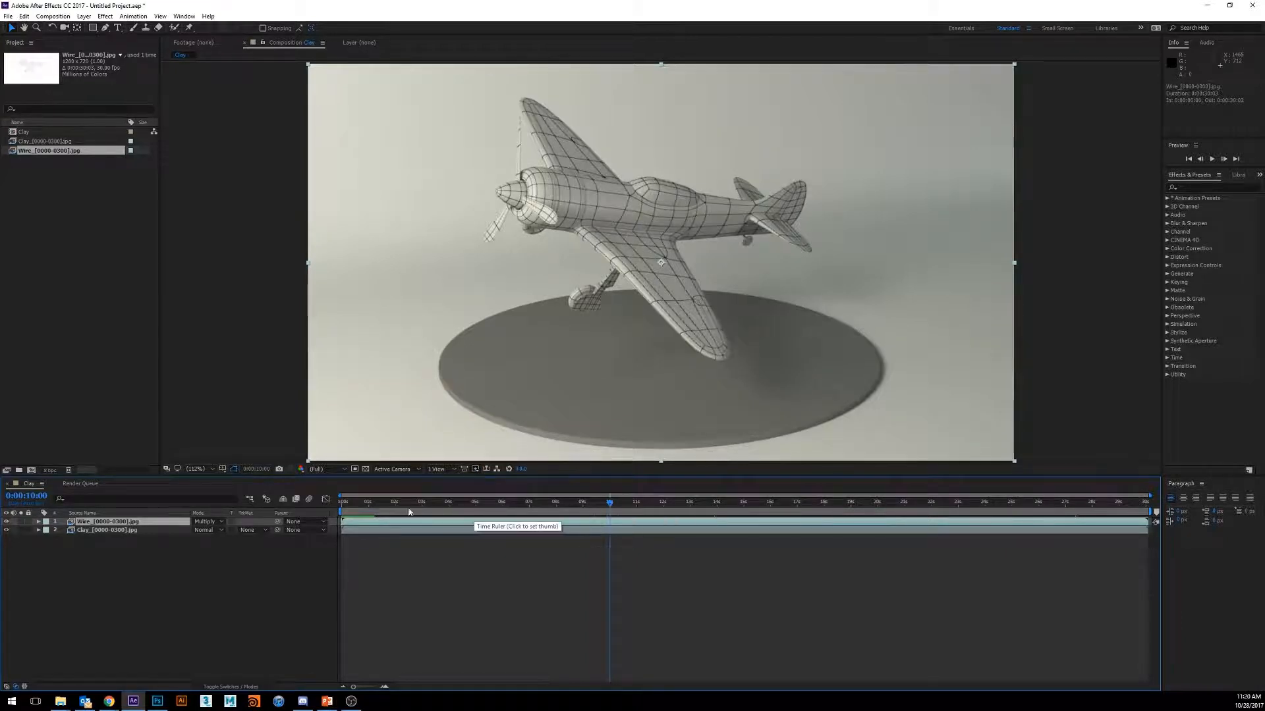
pyautogui.click(39, 523)
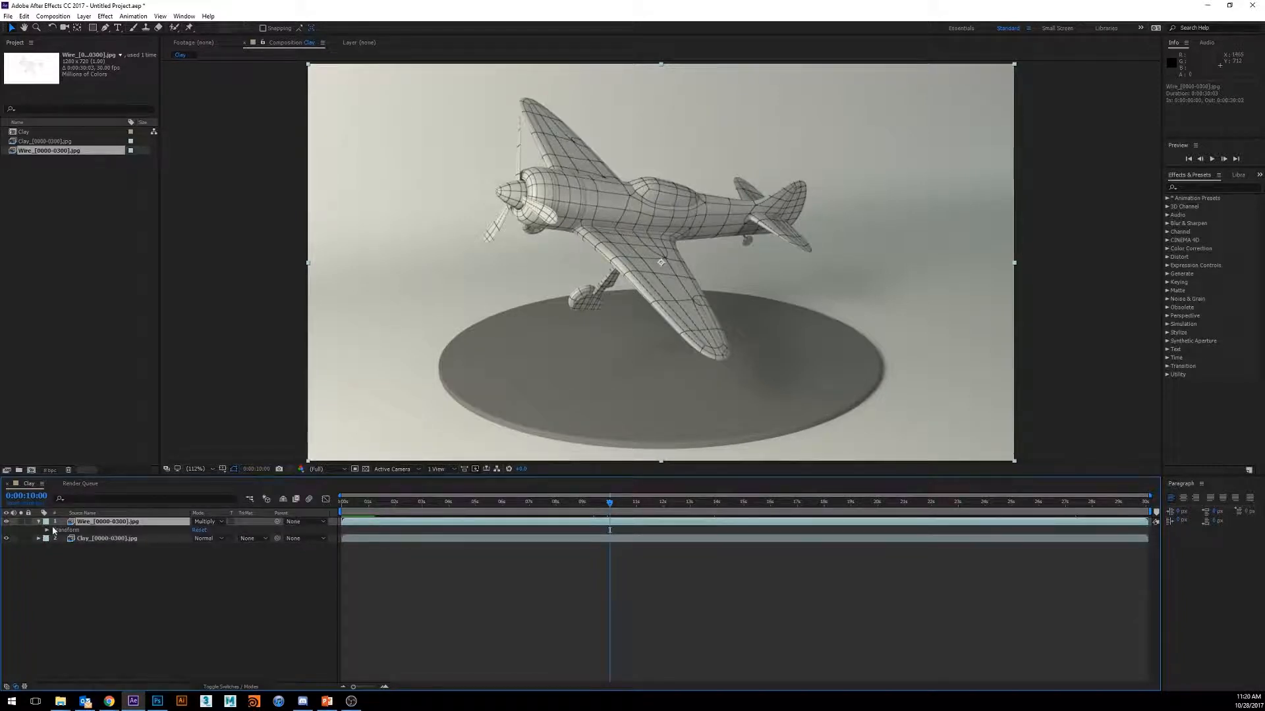
pyautogui.click(46, 530)
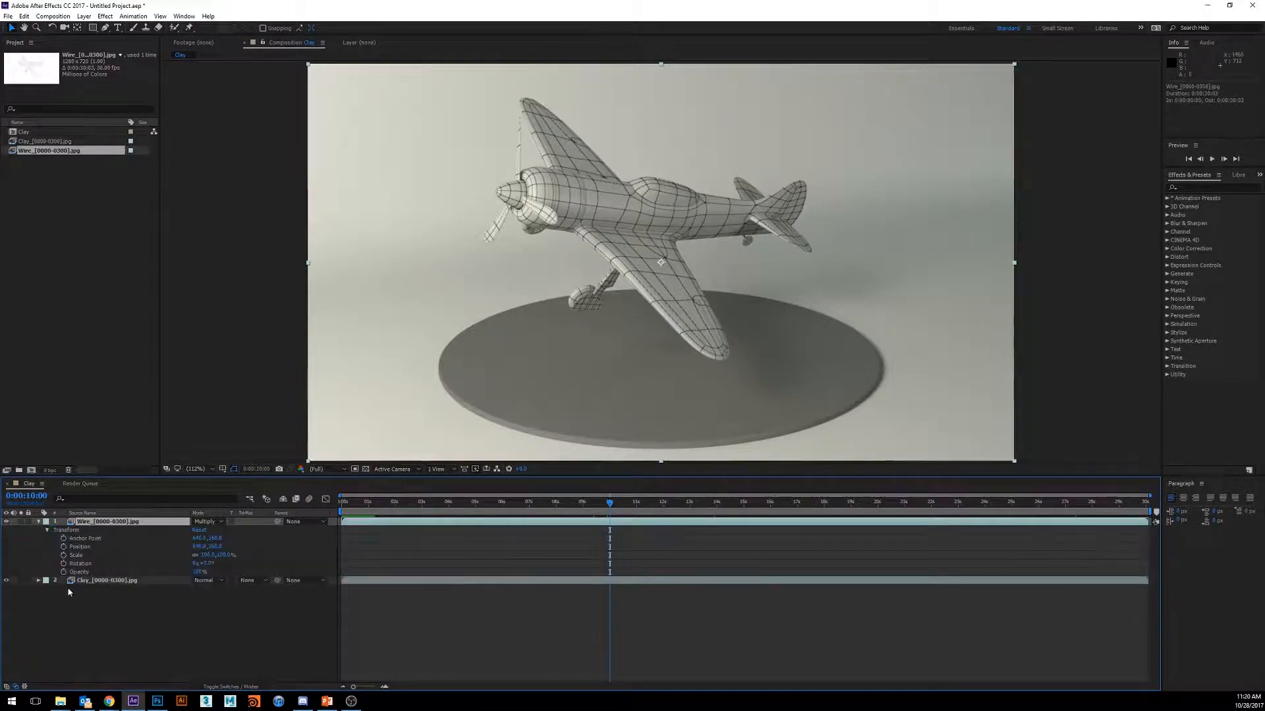
pyautogui.click(81, 657)
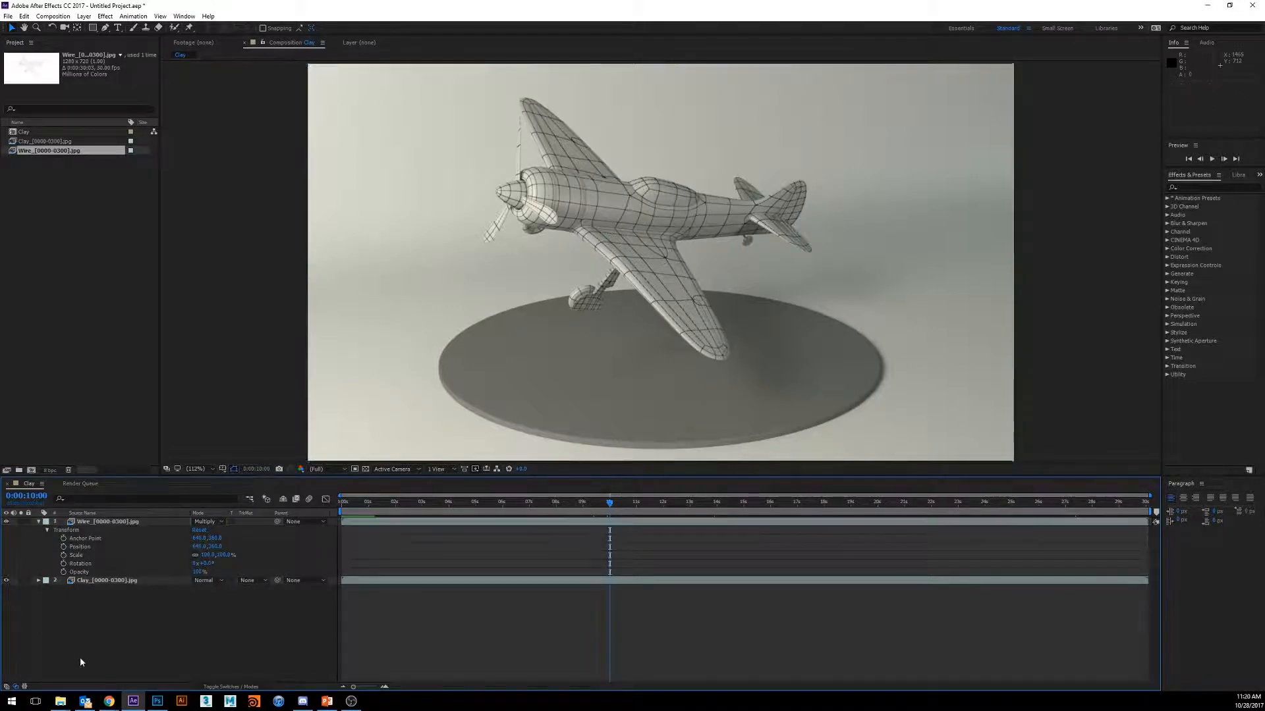
pyautogui.click(38, 522)
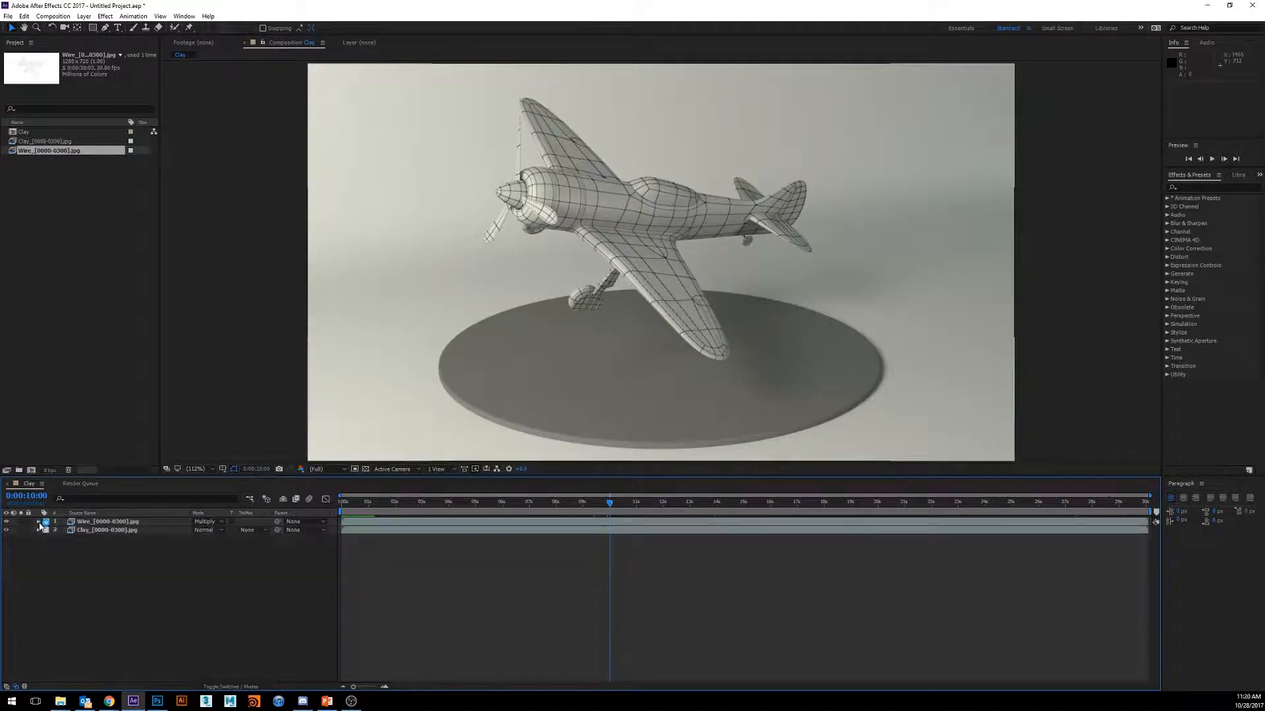
# - Reveal only the Wire layer's Opacity property and enable its animation with a keyframe at 0:00:10:00
pyautogui.click(108, 524)
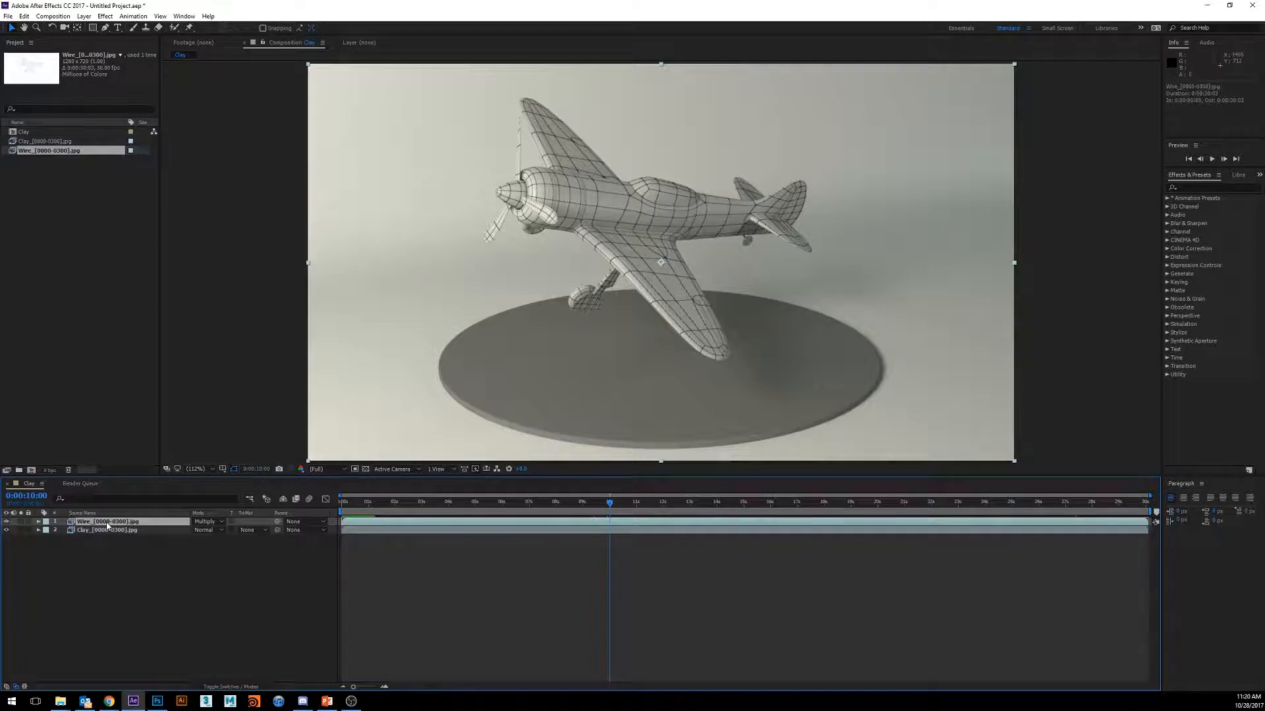
pyautogui.press('t')
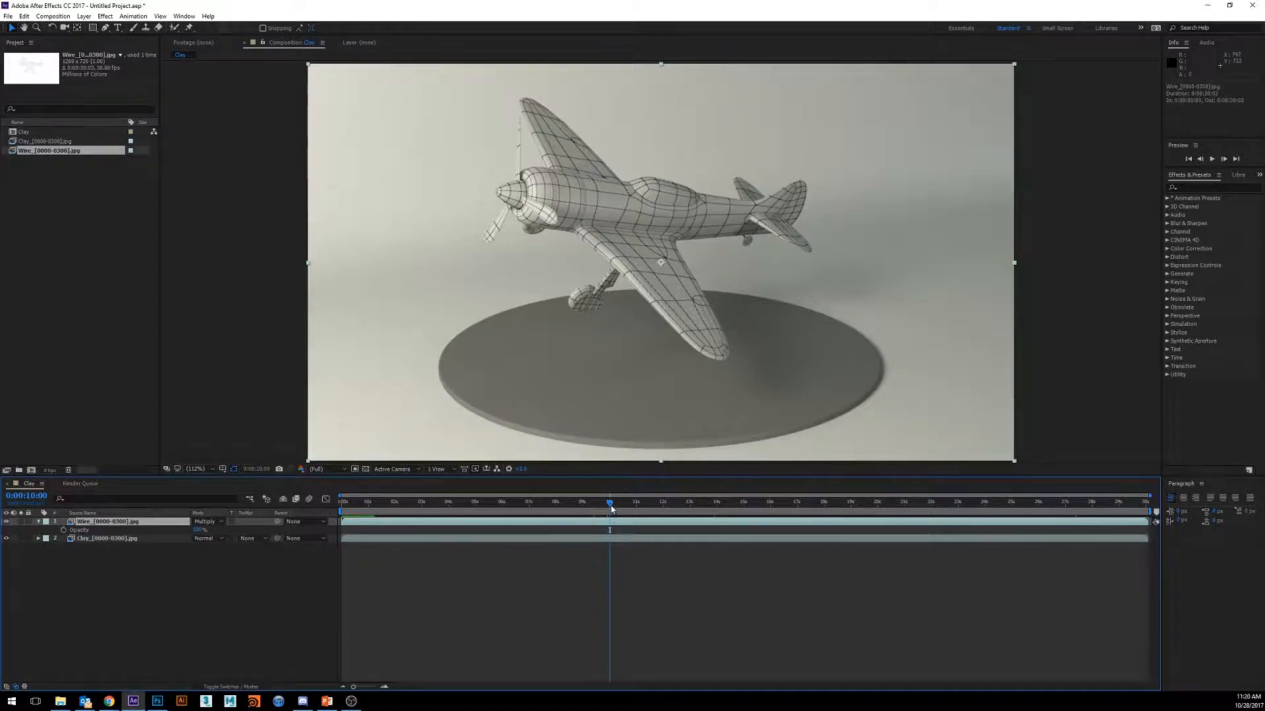
pyautogui.click(63, 531)
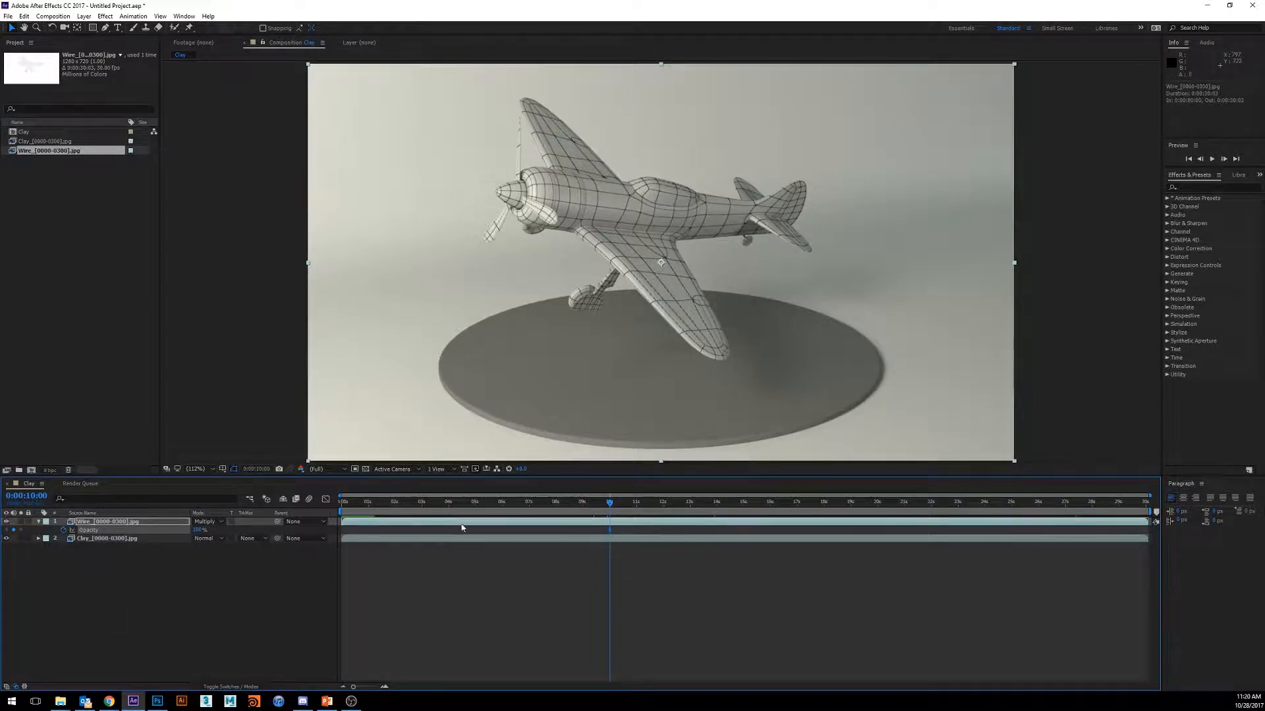
# - Set the Wire layer's Opacity to 0% at 0:00:10:00
pyautogui.click(200, 531)
pyautogui.write('0')
pyautogui.press('Return')
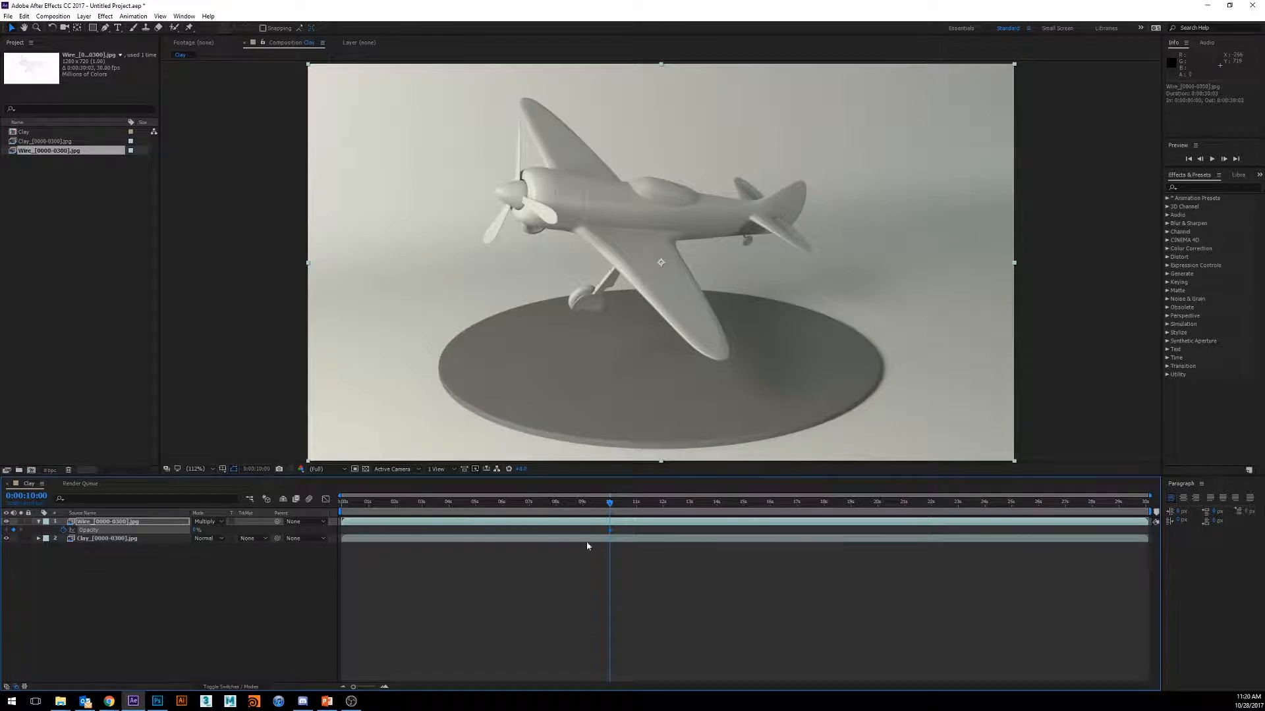
# - Add an Opacity keyframe of 100% on the Wire layer at 0:00:10:29
pyautogui.click(607, 502)
pyautogui.moveTo(607, 502)
pyautogui.mouseDown()
pyautogui.moveTo(592, 505)
pyautogui.moveTo(647, 515)
pyautogui.moveTo(609, 519)
pyautogui.mouseUp()
pyautogui.moveTo(610, 505); pyautogui.dragTo(637, 530)
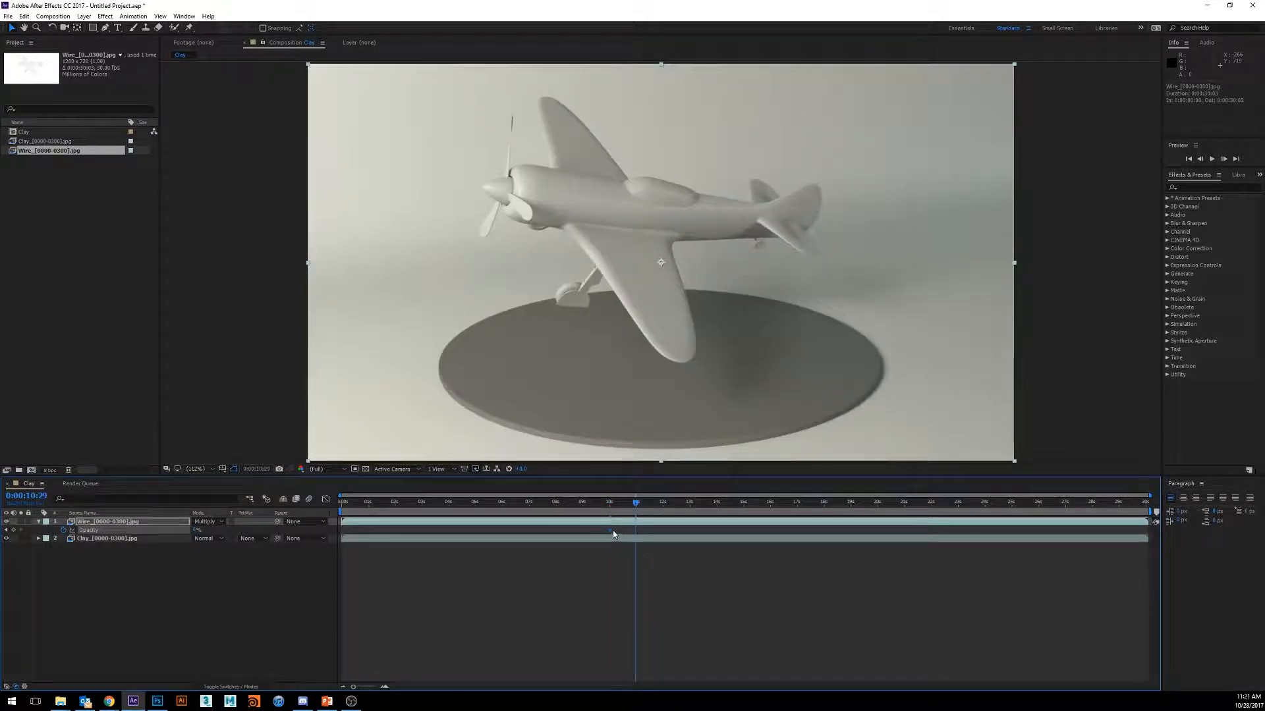
pyautogui.moveTo(610, 534)
pyautogui.moveTo(196, 530); pyautogui.dragTo(426, 529)
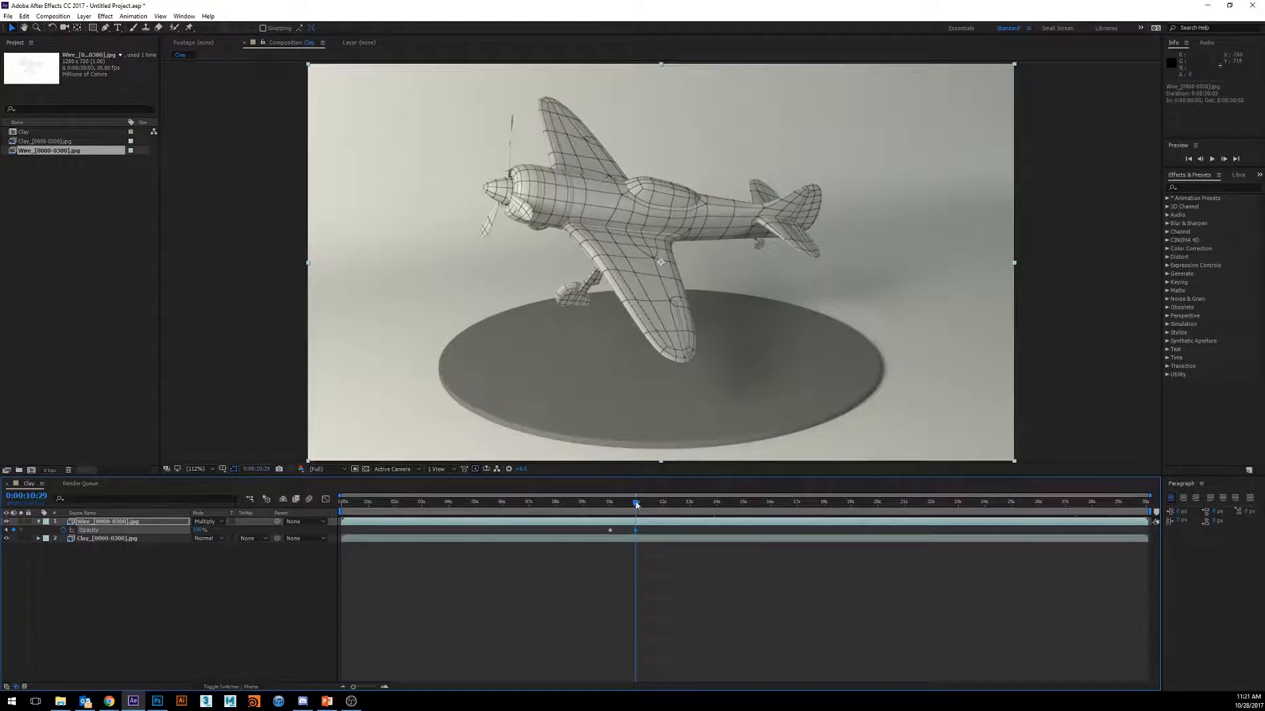
# - Scrub between 0:00:10:00 and 0:00:11:21 to examine the wireframe's fade-in
pyautogui.moveTo(636, 505); pyautogui.dragTo(623, 505)
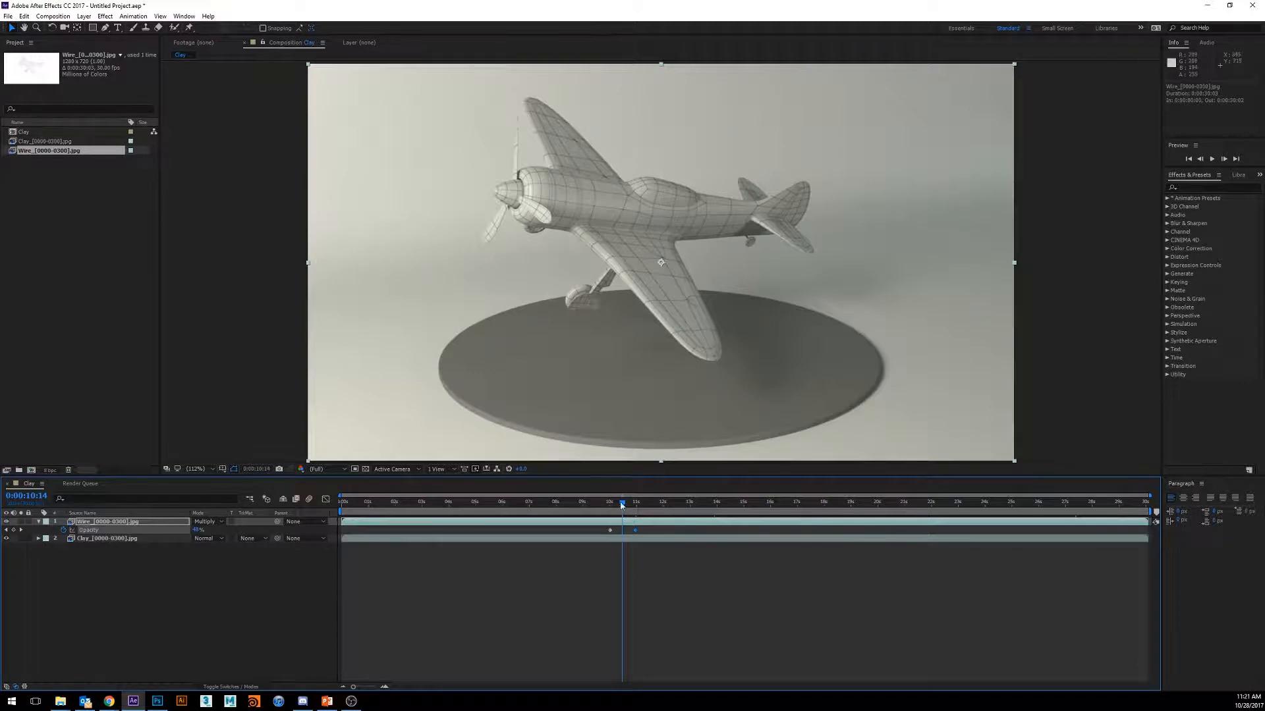
pyautogui.moveTo(622, 505); pyautogui.dragTo(610, 505)
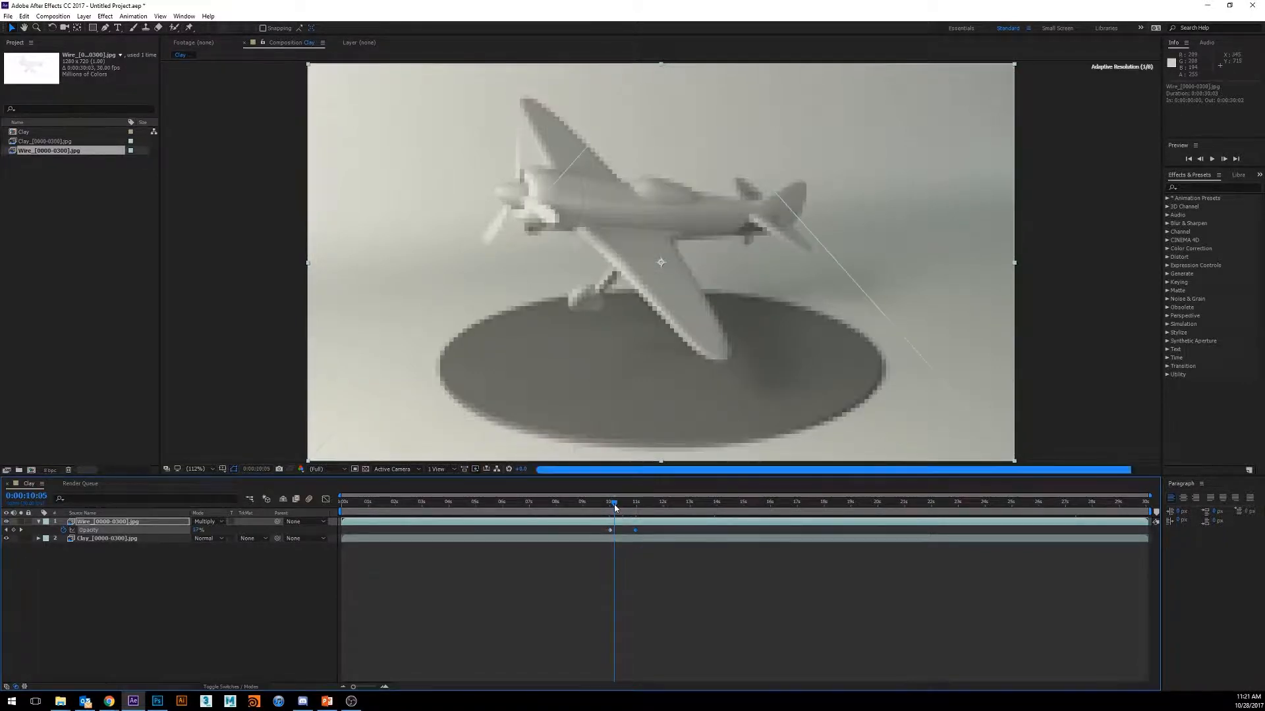
pyautogui.moveTo(610, 507); pyautogui.dragTo(637, 507)
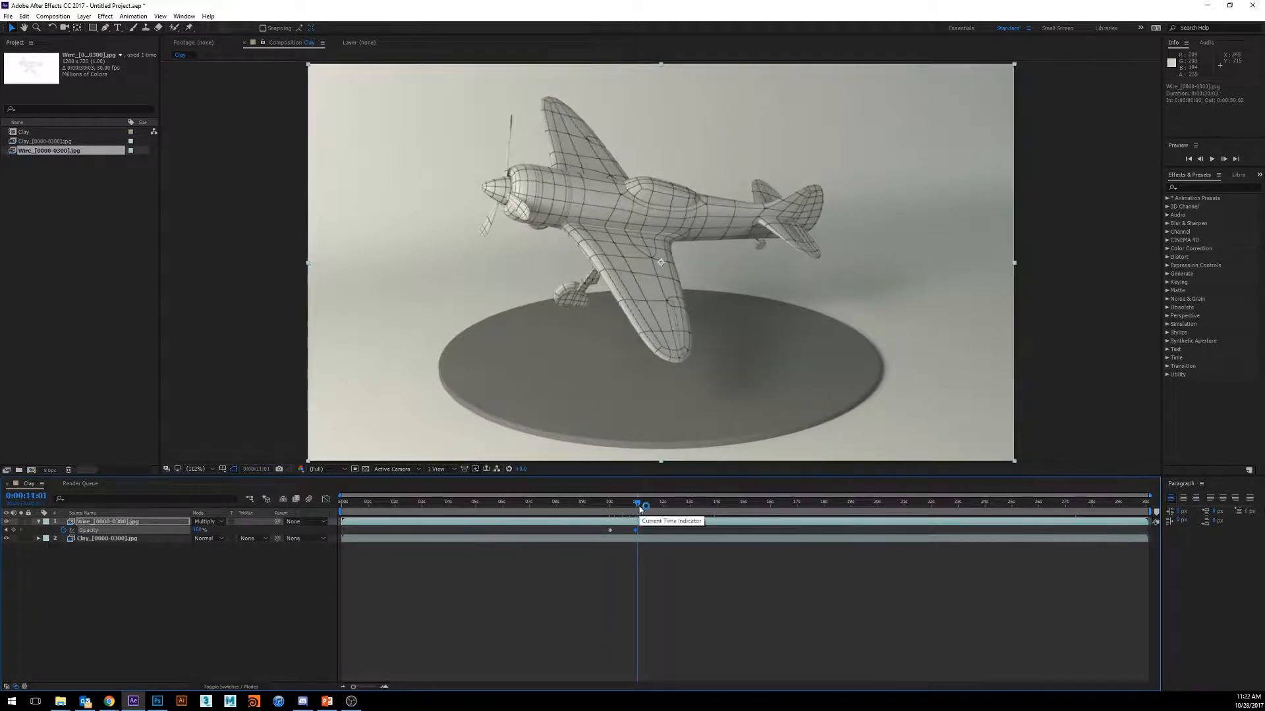
pyautogui.moveTo(637, 507); pyautogui.dragTo(655, 507)
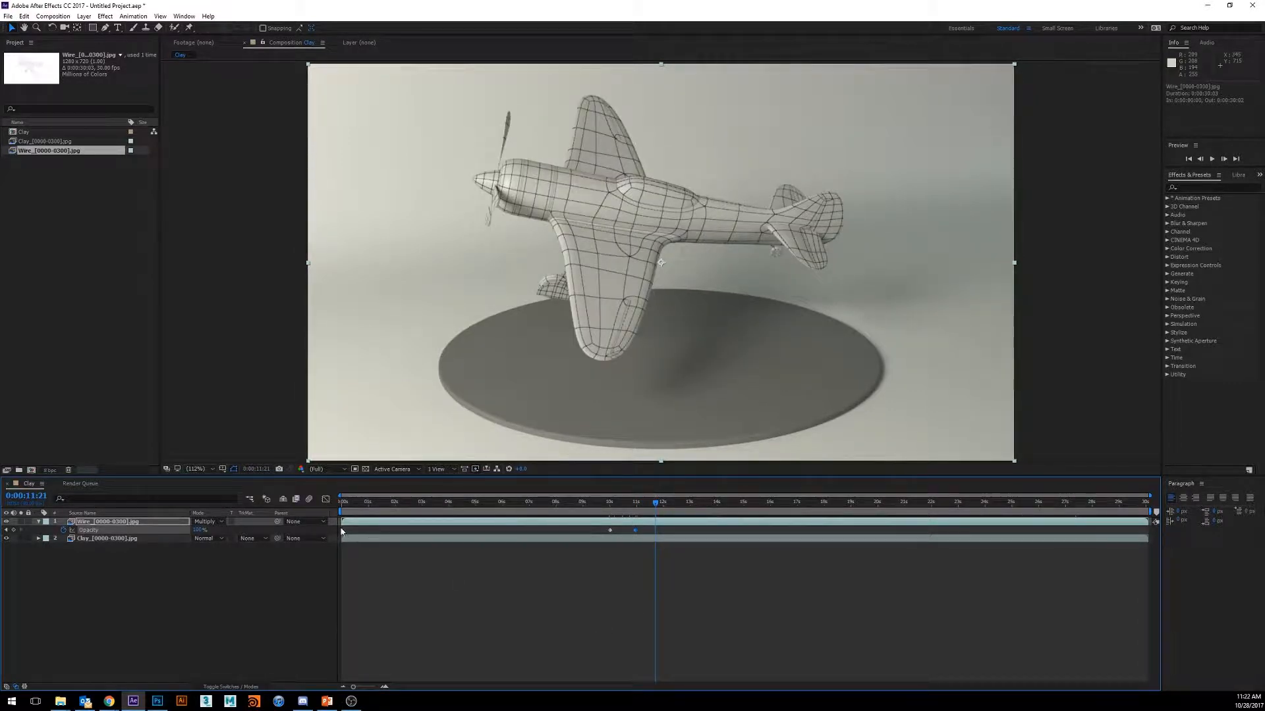
# - Add an Opacity keyframe on the Wire layer at 0:00:20:00 that holds 100%
pyautogui.click(636, 532)
pyautogui.moveTo(655, 505); pyautogui.dragTo(879, 520)
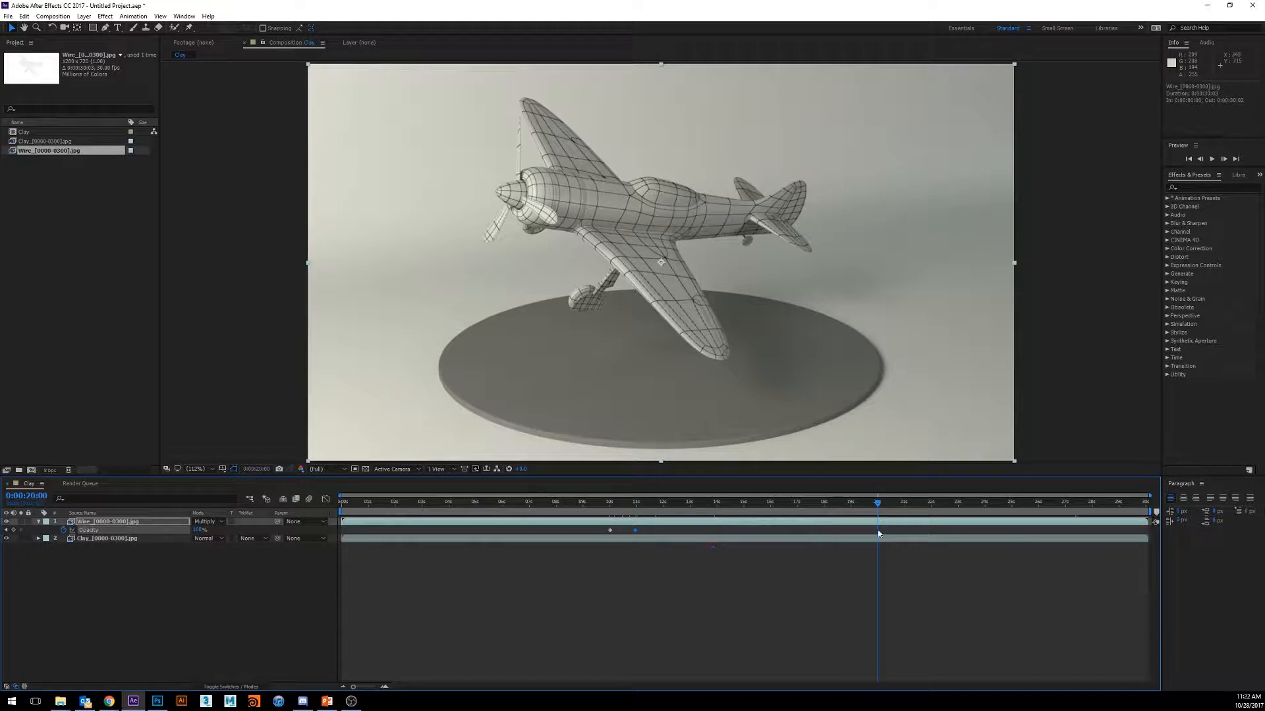
pyautogui.moveTo(195, 533); pyautogui.dragTo(190, 530)
# - Fade the wireframe out with a Wire layer Opacity keyframe of 0% at 0:00:21:01
pyautogui.moveTo(876, 506); pyautogui.dragTo(905, 507)
pyautogui.click(903, 504)
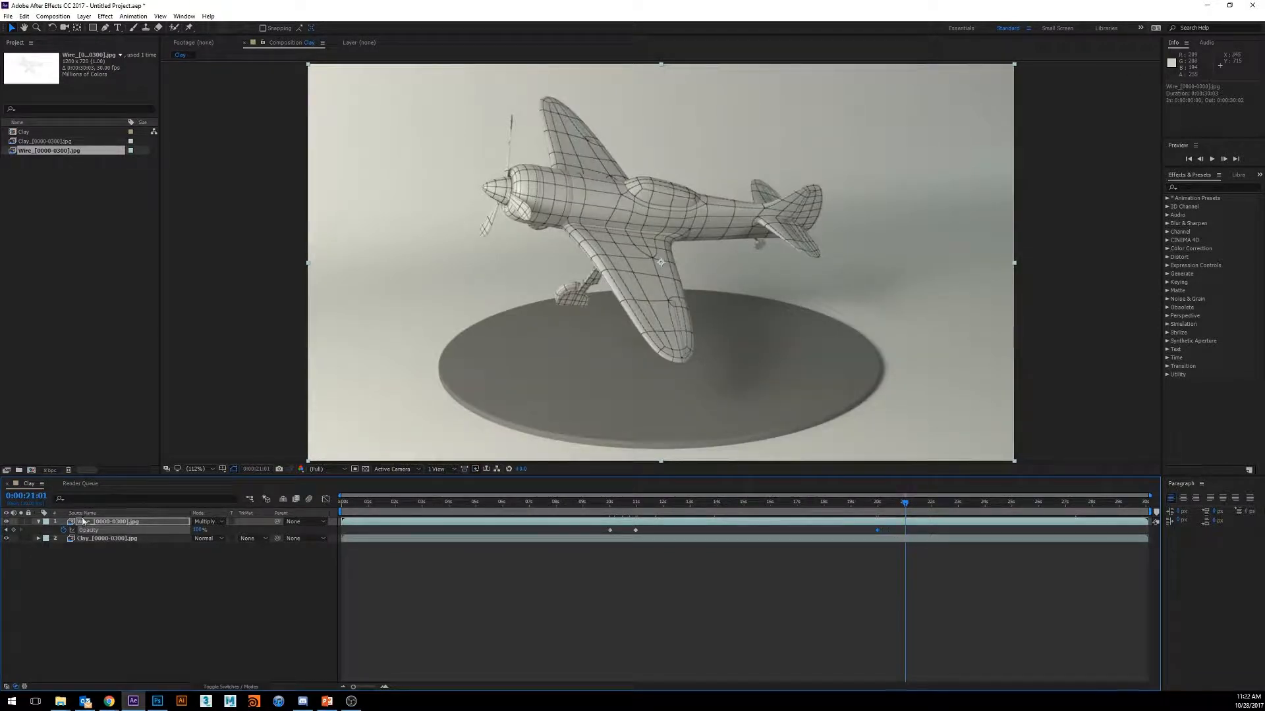
pyautogui.moveTo(197, 531); pyautogui.dragTo(119, 538)
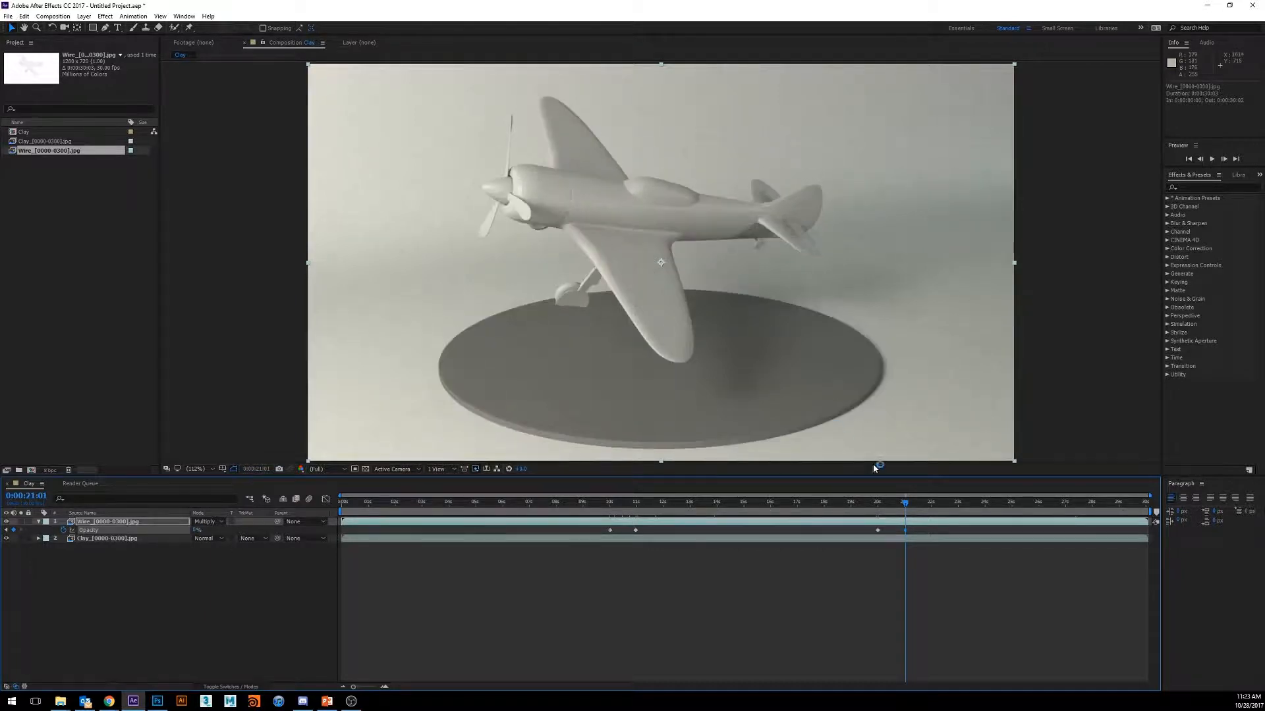
# - Scrub and play through the composition to review the wireframe fading in and out, and return to 0:00:00:00
pyautogui.moveTo(906, 502); pyautogui.dragTo(986, 573)
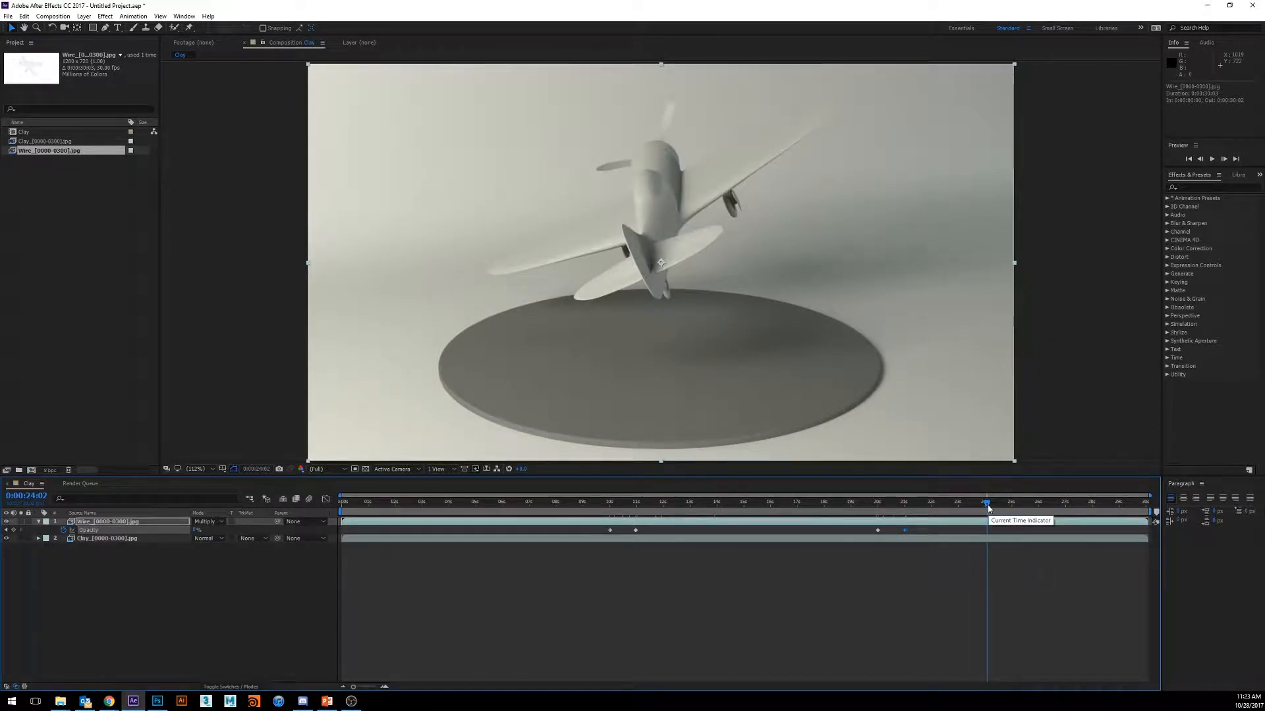
pyautogui.moveTo(988, 507); pyautogui.dragTo(302, 535)
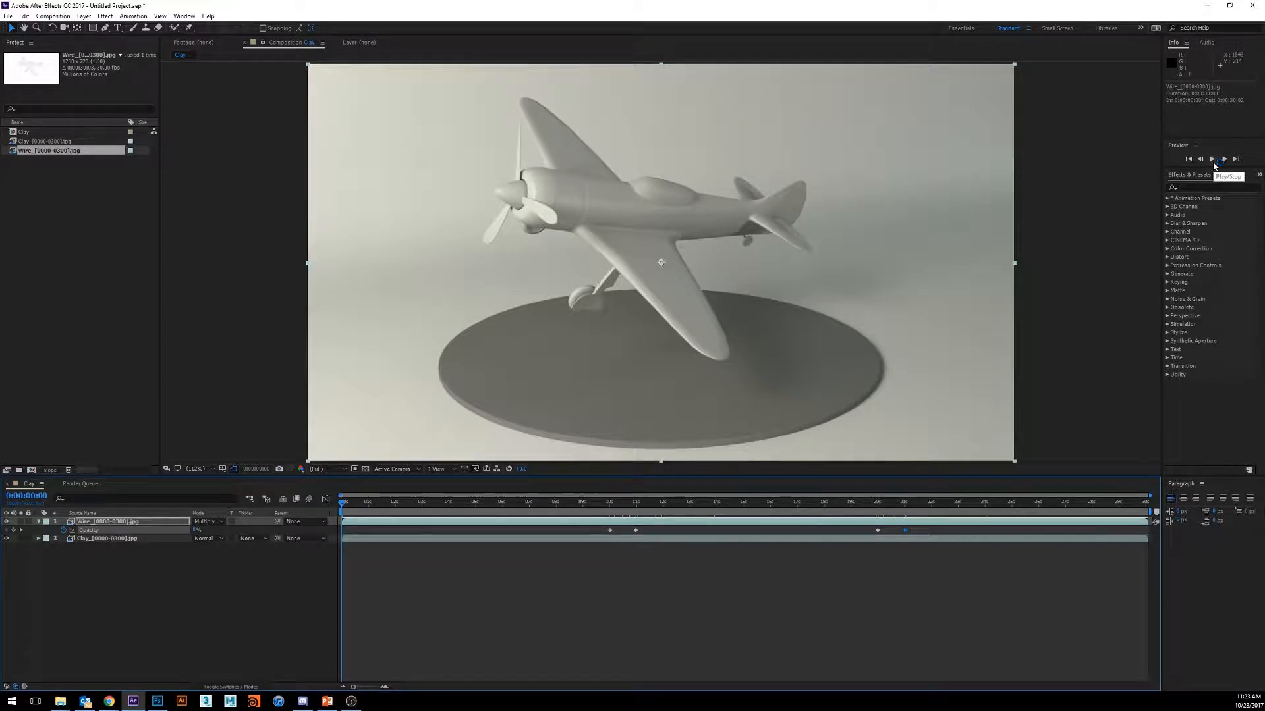
pyautogui.click(1213, 162)
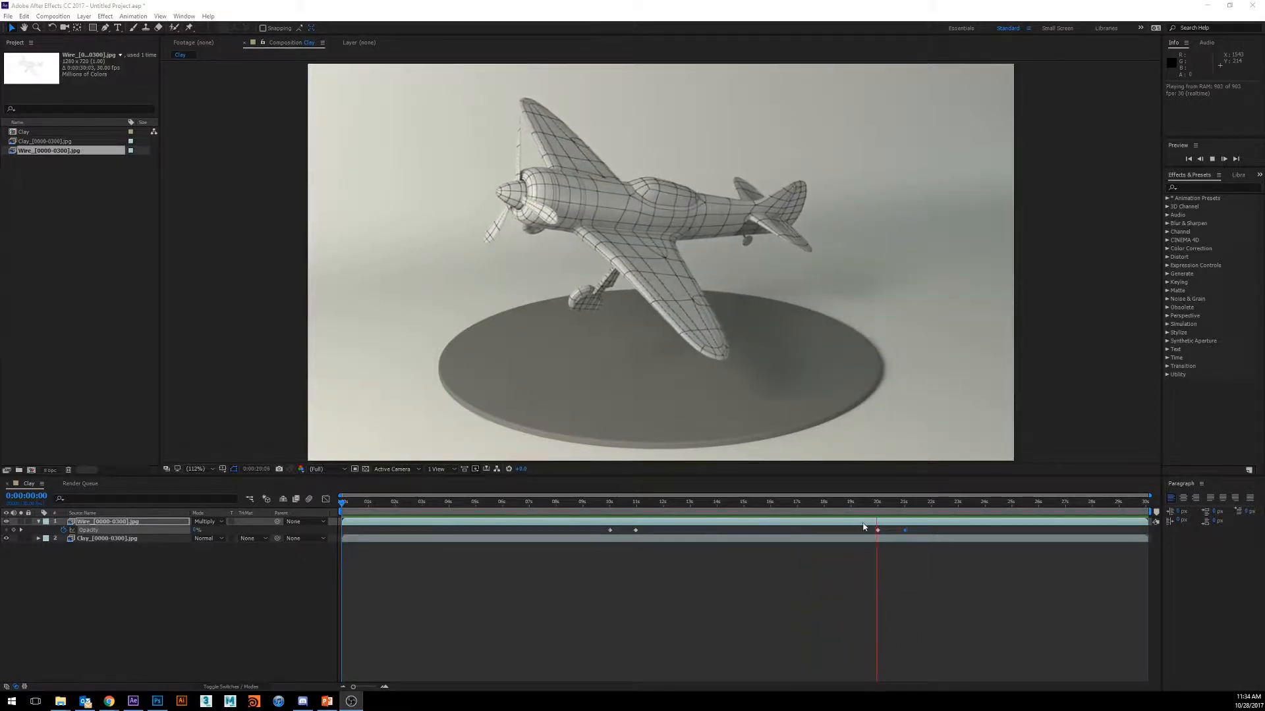
pyautogui.click(904, 504)
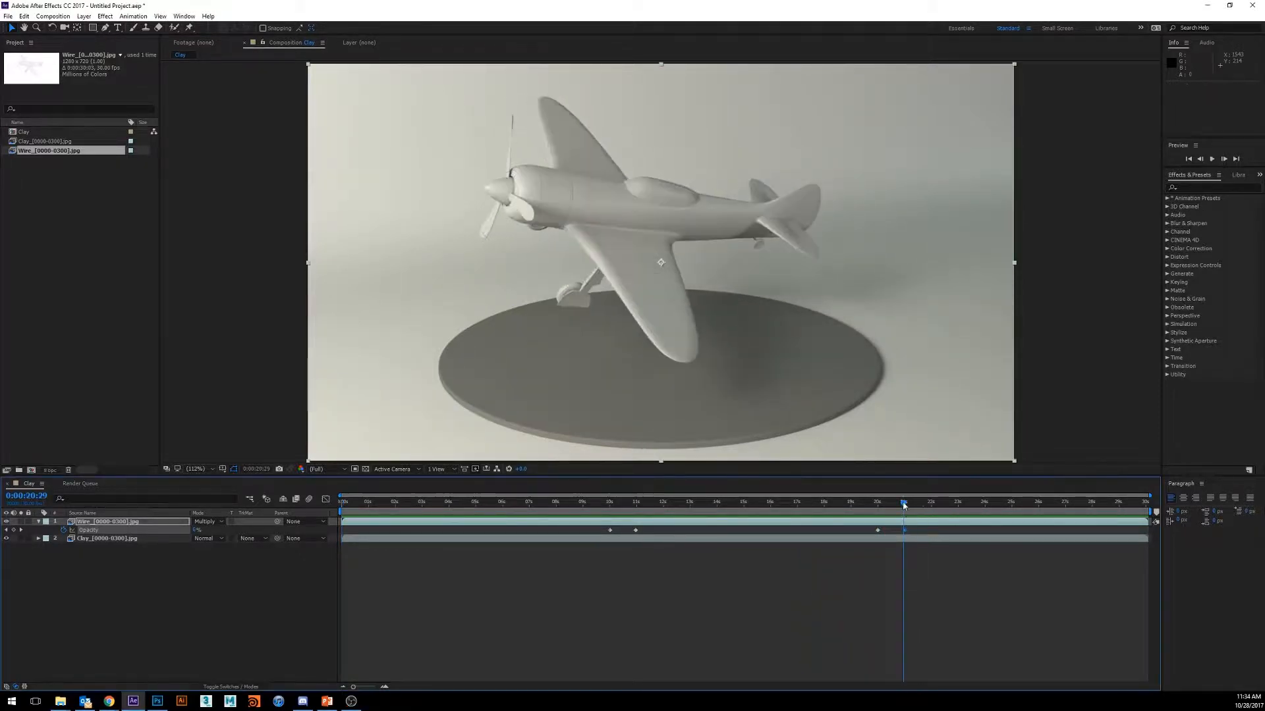
pyautogui.moveTo(904, 504); pyautogui.dragTo(400, 563)
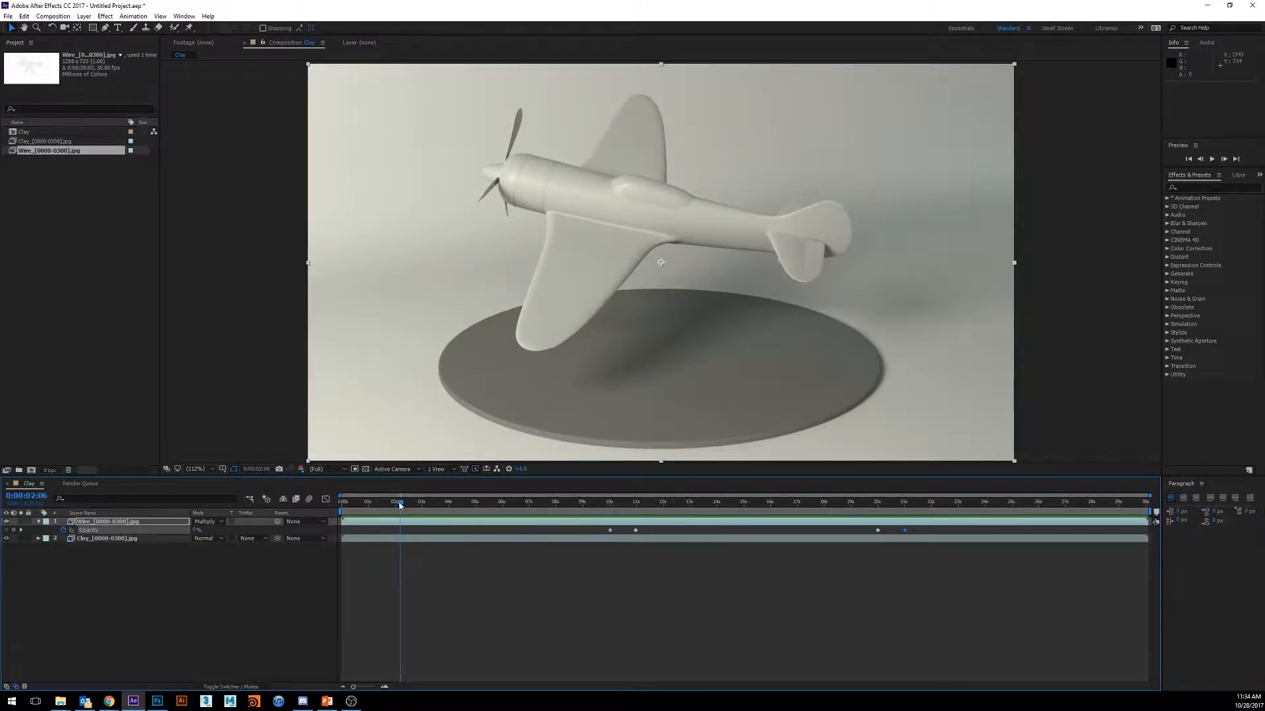
pyautogui.moveTo(399, 505); pyautogui.dragTo(411, 528)
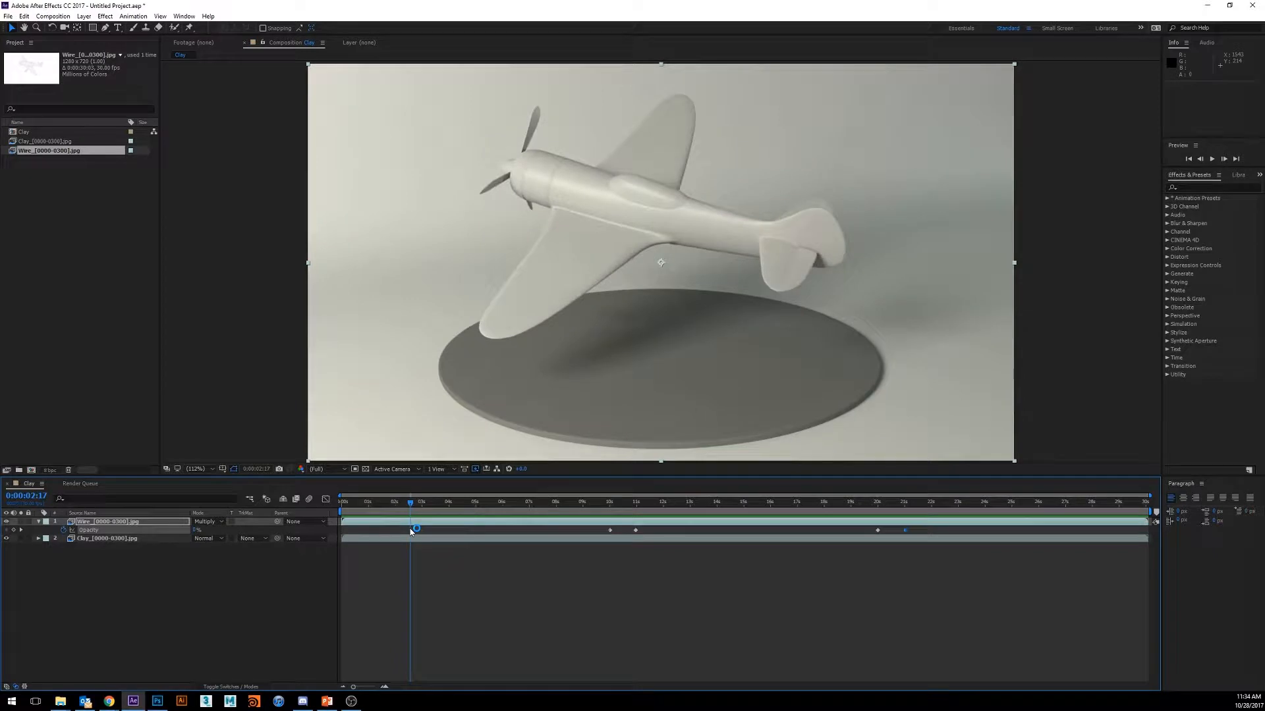
pyautogui.moveTo(411, 531); pyautogui.dragTo(267, 535)
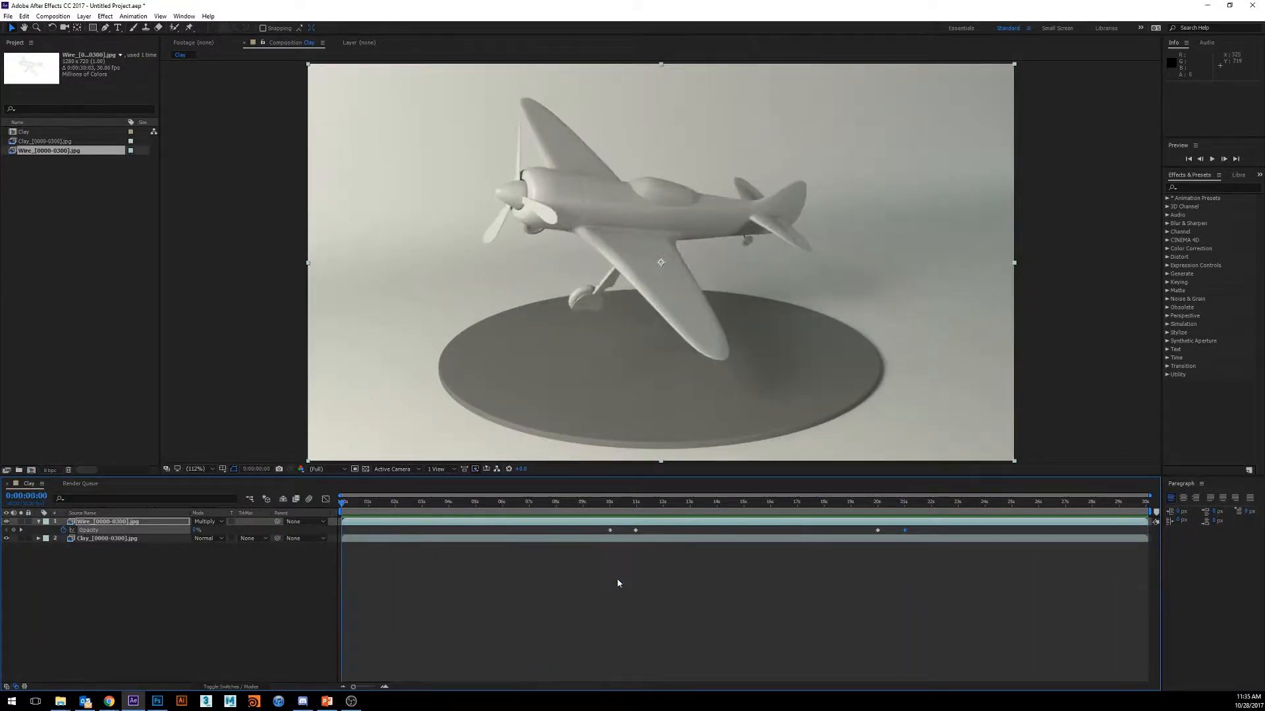
# - Export the composition to the Adobe Media Encoder queue
pyautogui.click(7, 16)
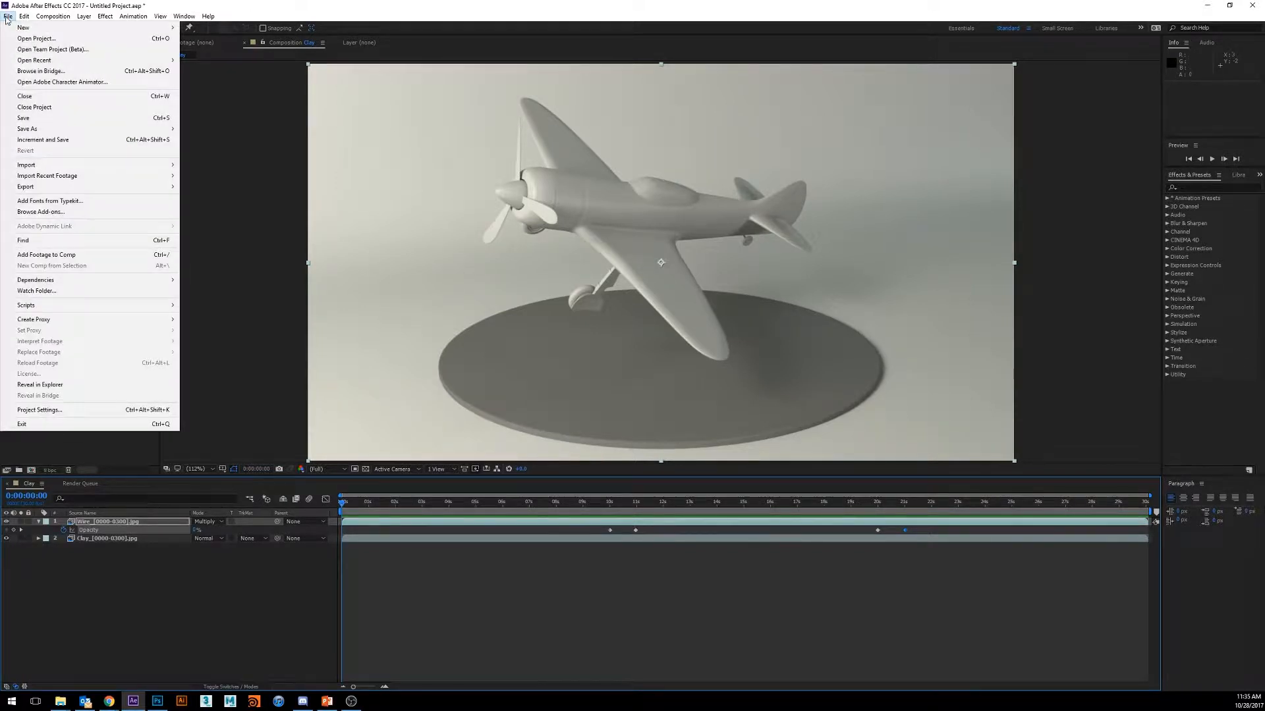
pyautogui.moveTo(64, 189)
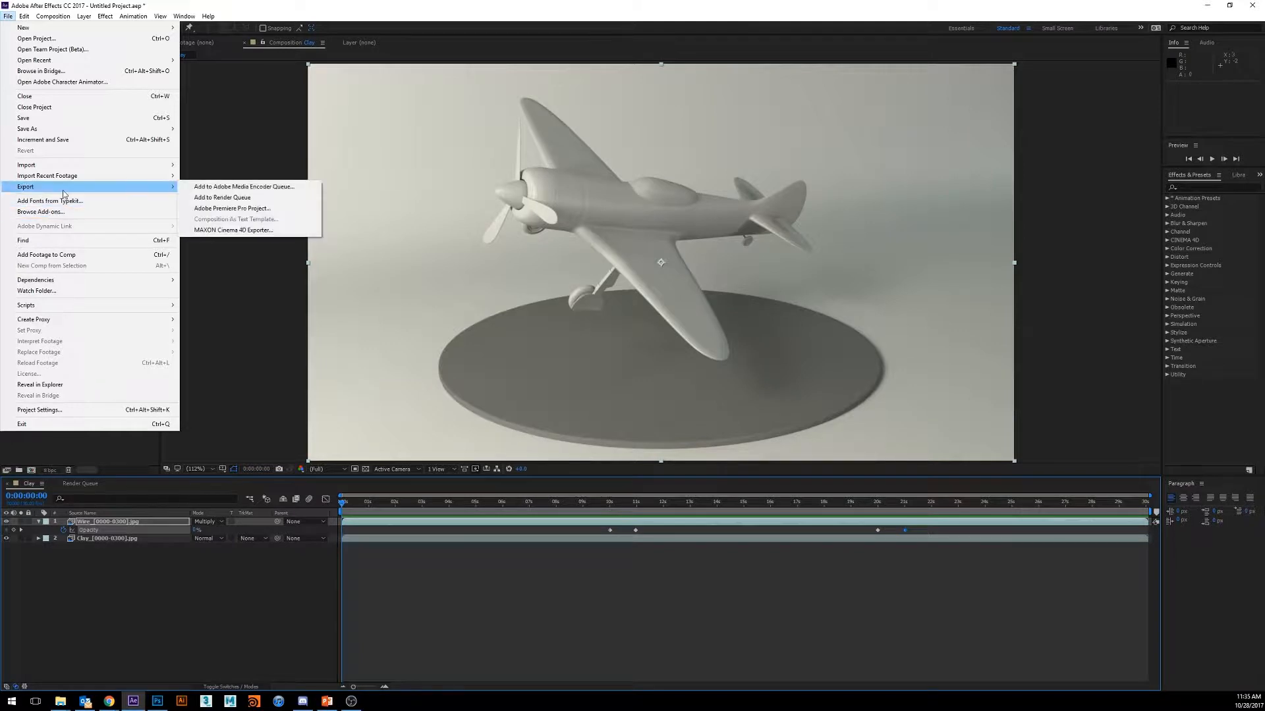
pyautogui.click(281, 189)
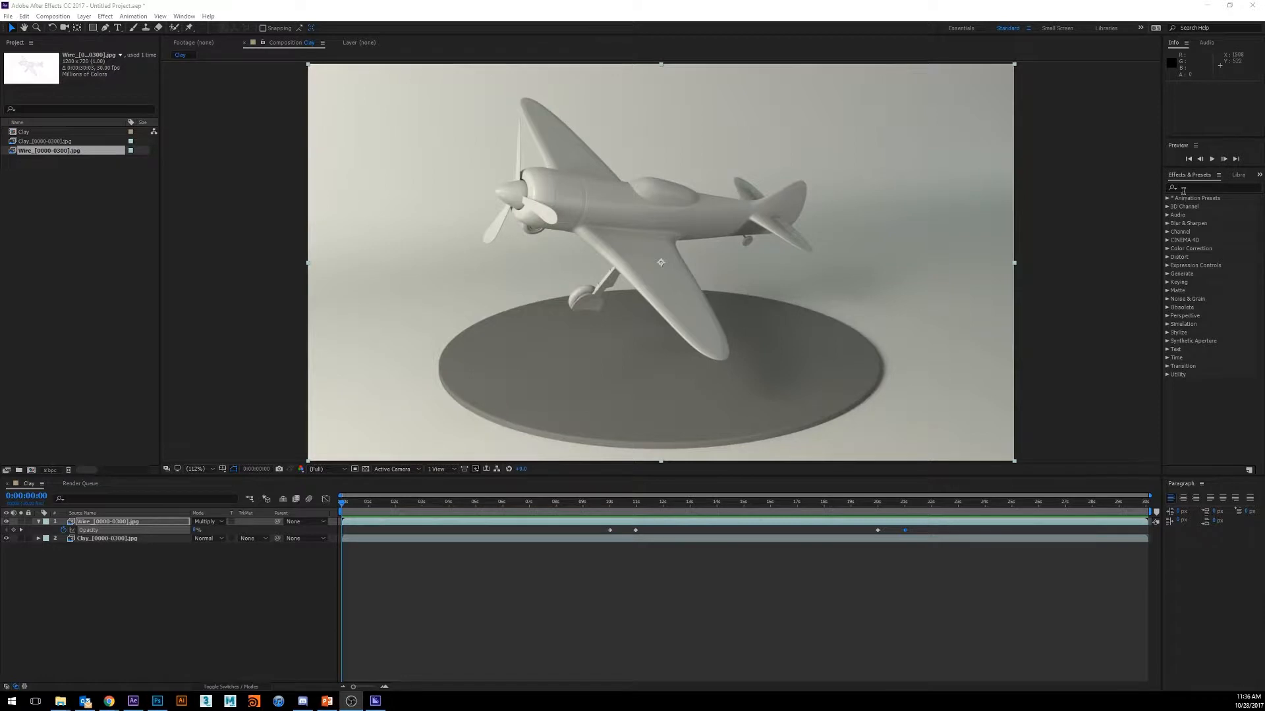
# - Search the effects for "cur" and try to apply Curves to the Clay layer
pyautogui.click(1187, 189)
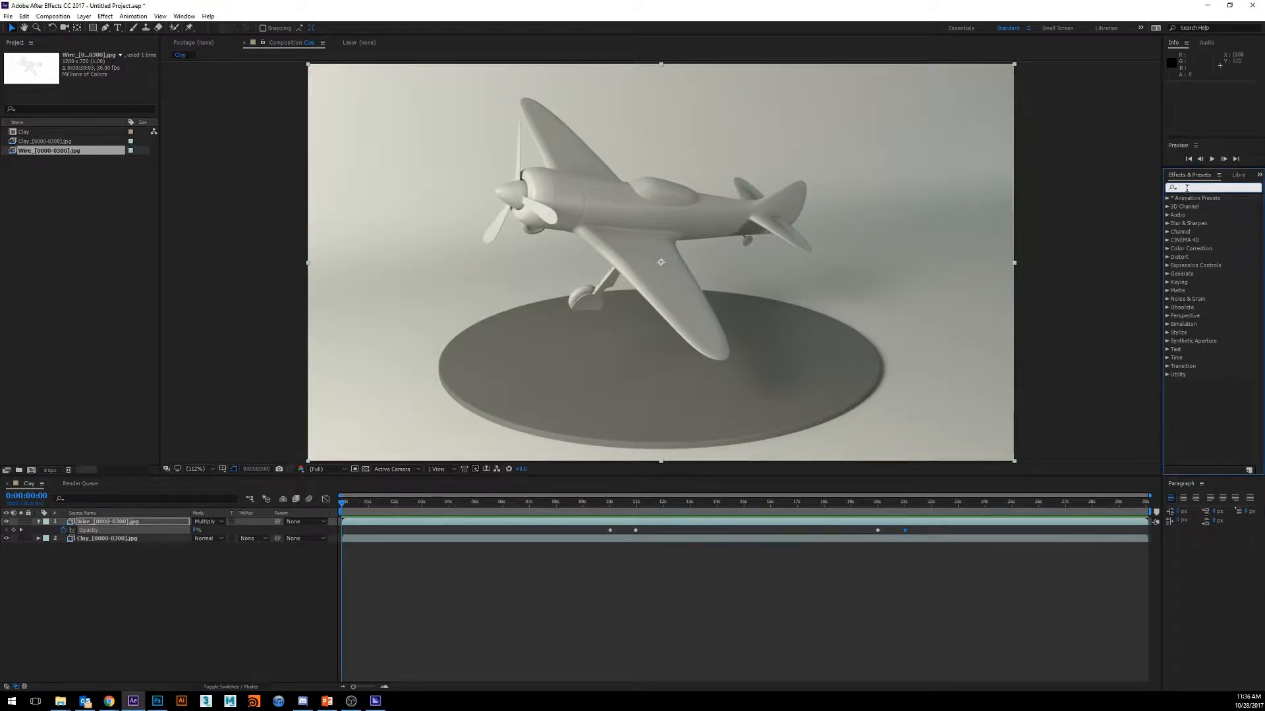
pyautogui.write('cur')
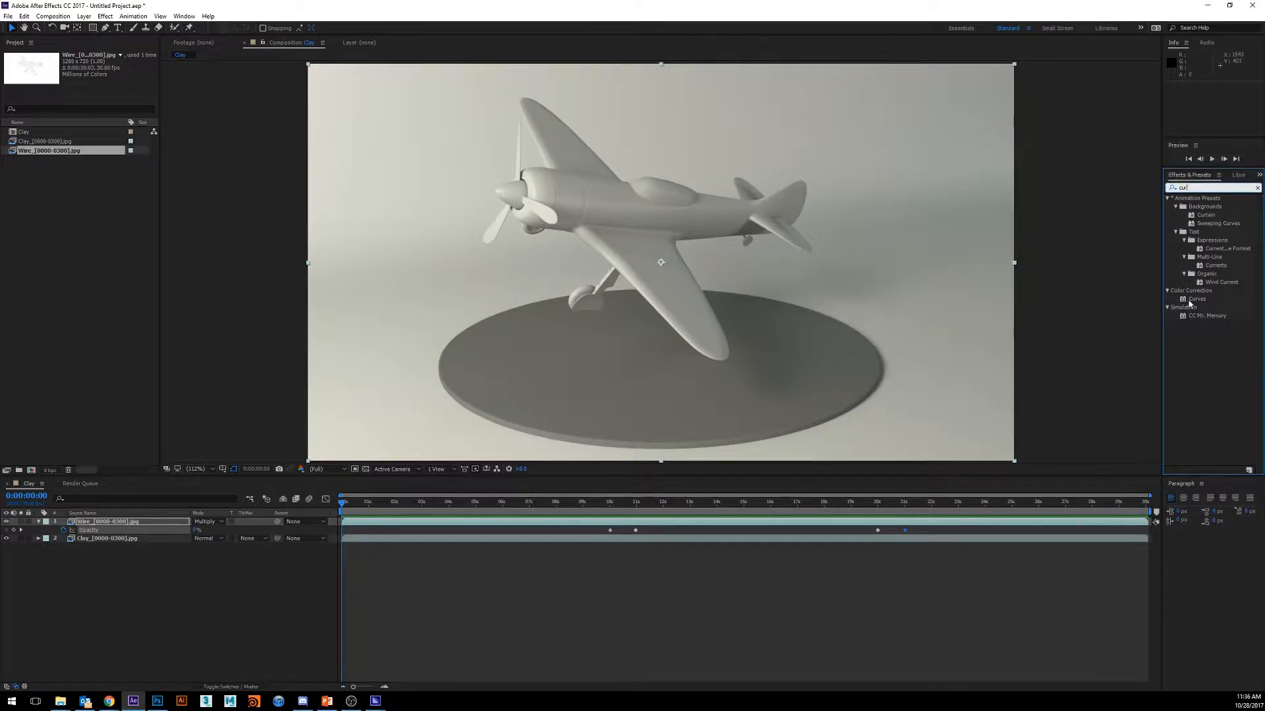
pyautogui.moveTo(1197, 299); pyautogui.dragTo(129, 544)
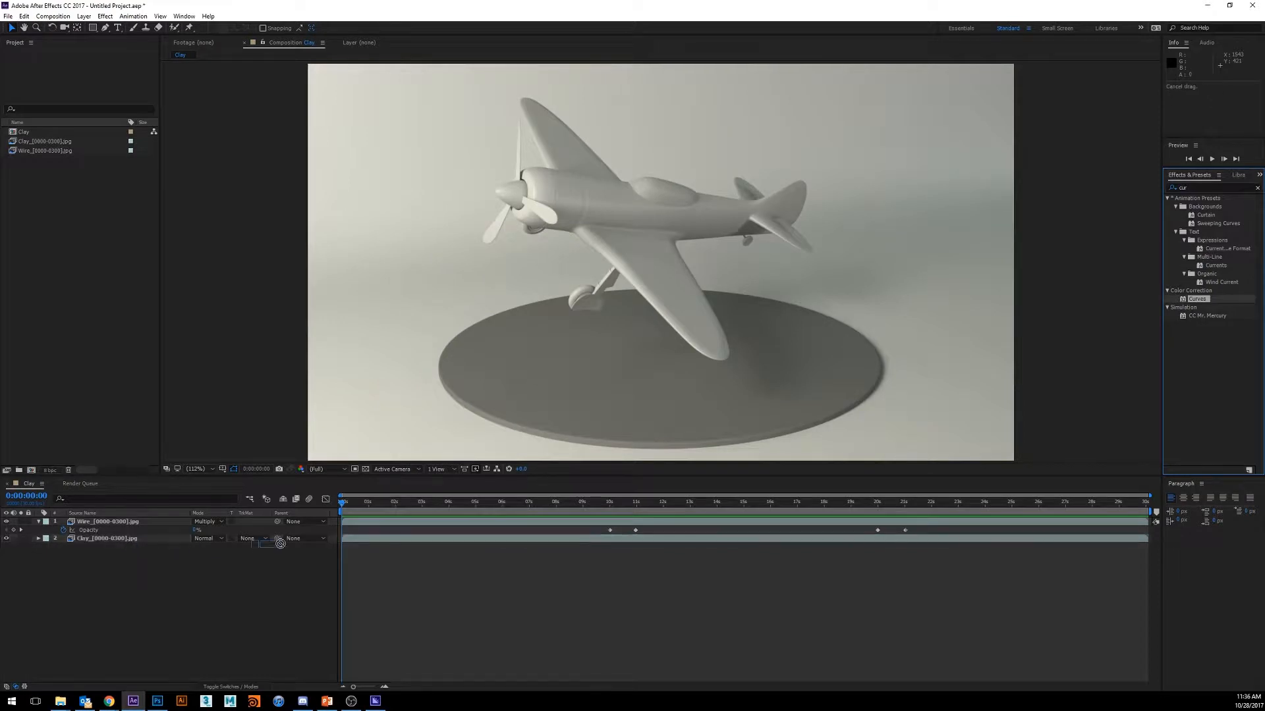
# - Create an adjustment layer above the Wire layer and apply the Curves effect to it
pyautogui.rightClick(103, 598)
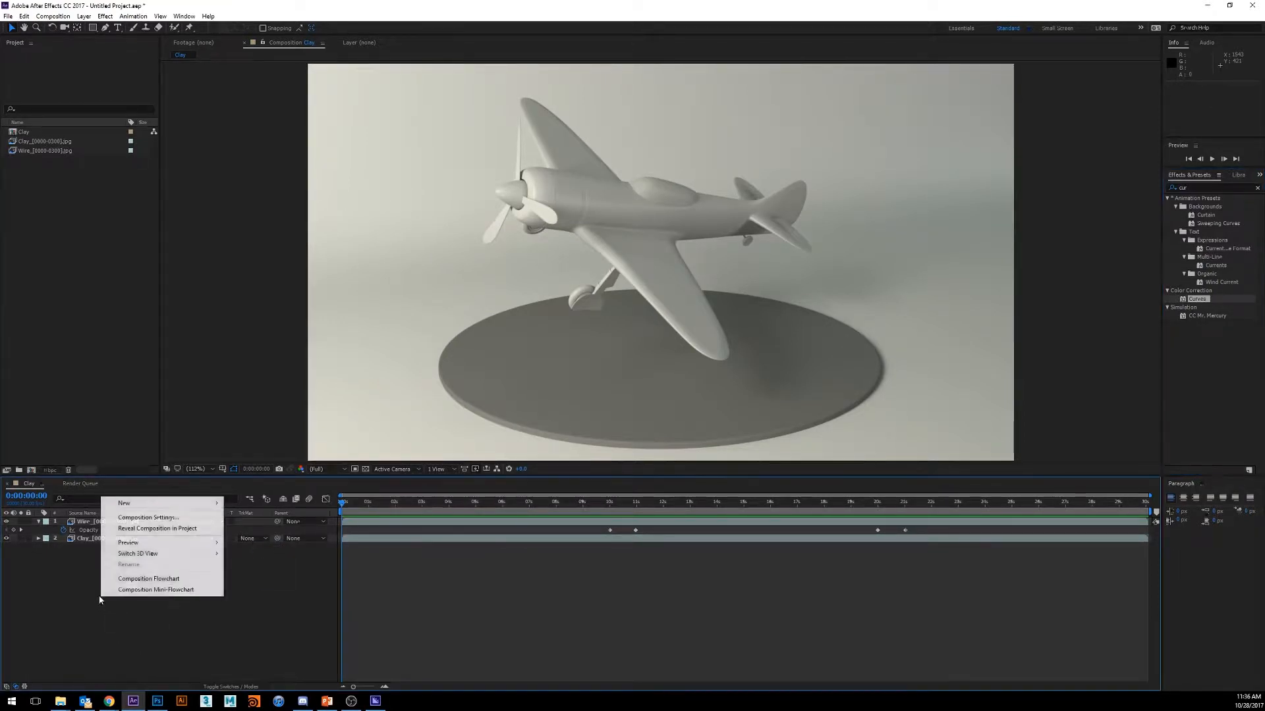
pyautogui.moveTo(165, 510)
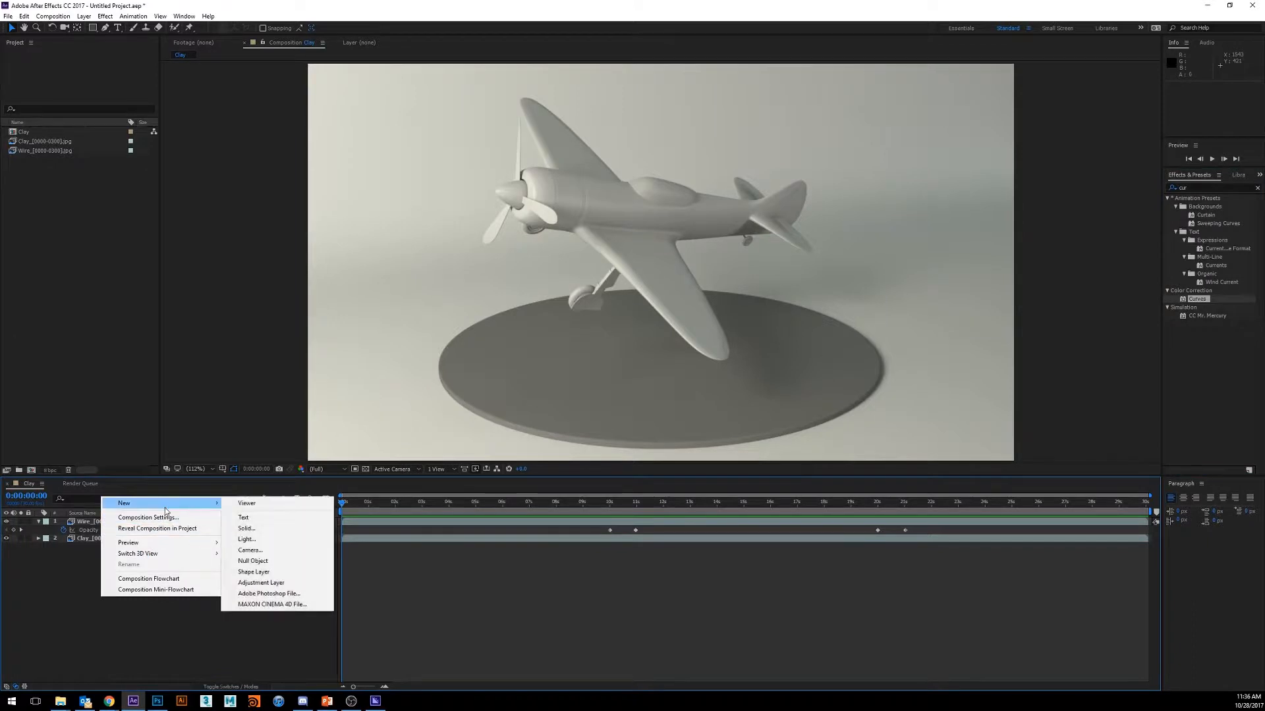
pyautogui.click(260, 582)
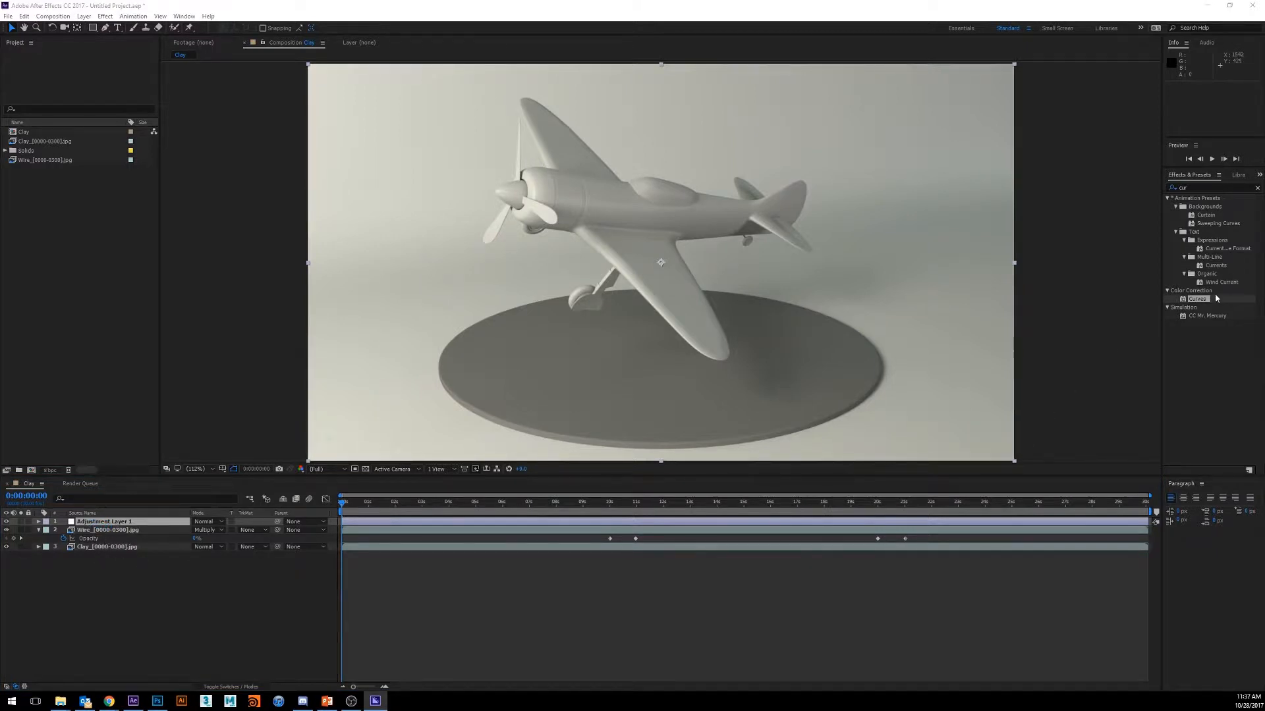
pyautogui.moveTo(1190, 307); pyautogui.dragTo(93, 520)
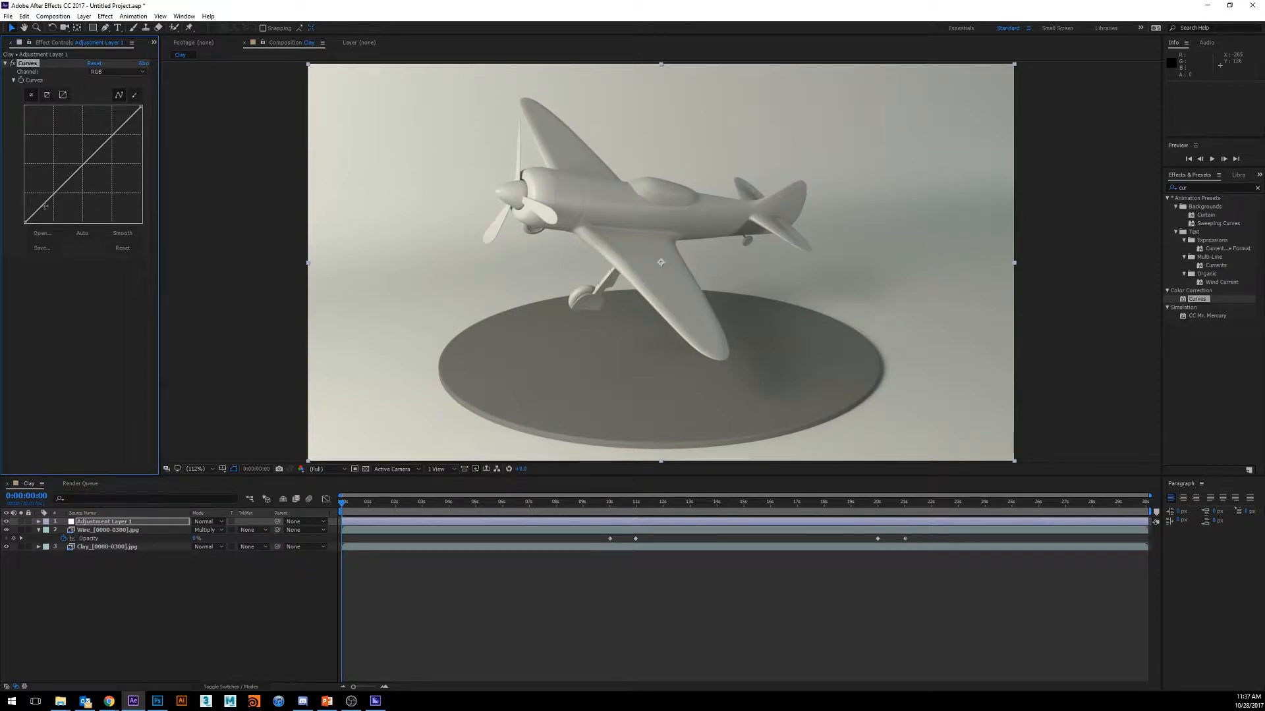
# - Shape the RGB curve into a gentle S with slightly darker shadows, brighter highlights and an anchored midpoint
pyautogui.moveTo(45, 207)
pyautogui.mouseDown()
pyautogui.moveTo(41, 148)
pyautogui.moveTo(48, 212)
pyautogui.moveTo(37, 217)
pyautogui.mouseUp()
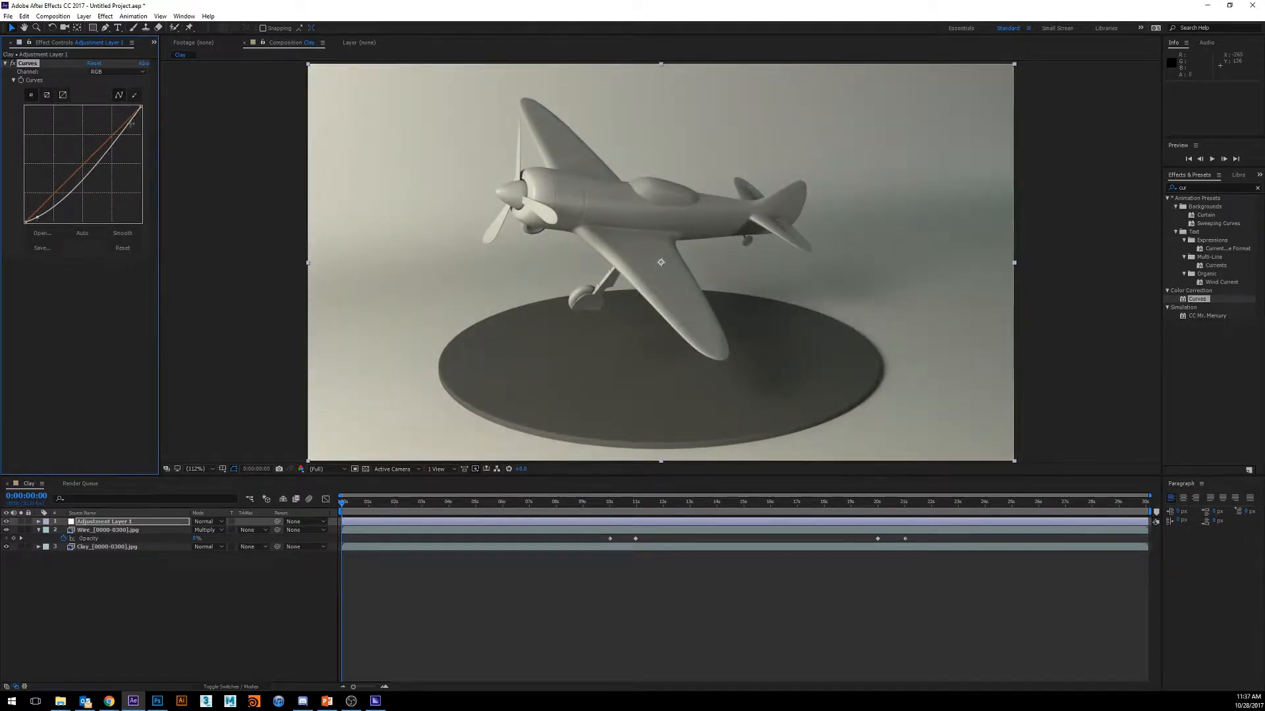
pyautogui.moveTo(131, 123); pyautogui.dragTo(130, 114)
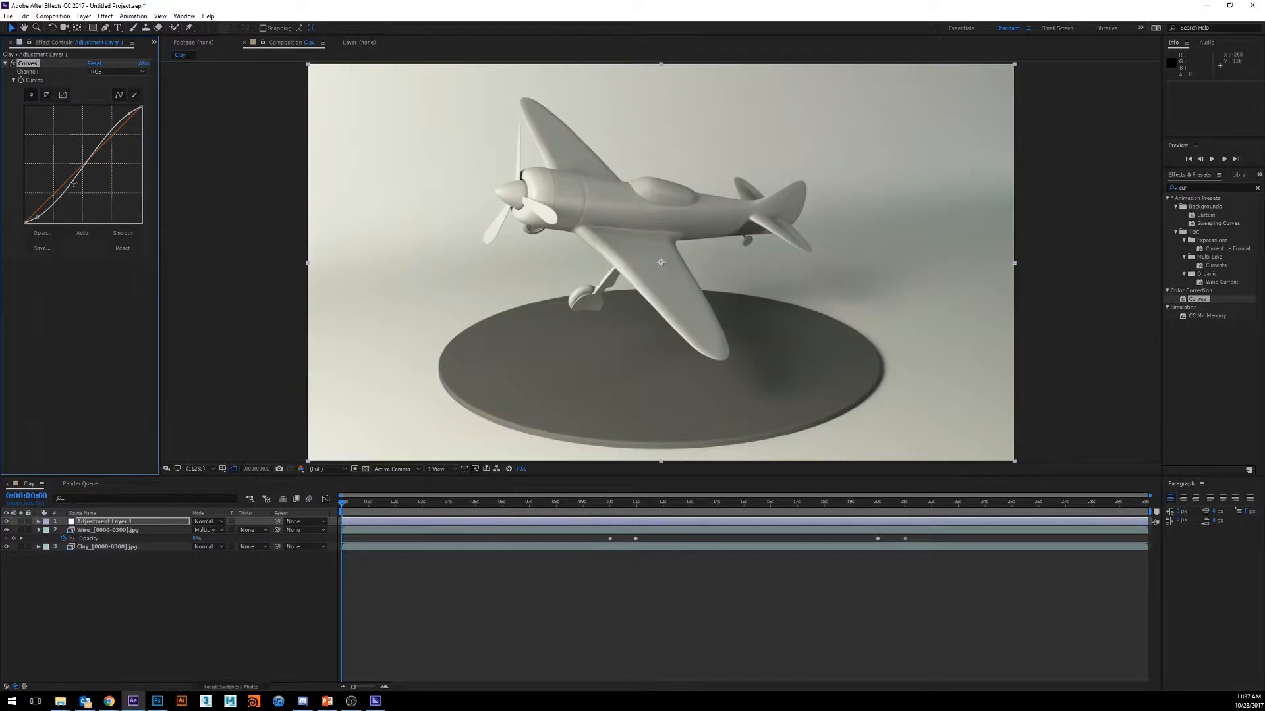
pyautogui.moveTo(83, 169); pyautogui.dragTo(82, 164)
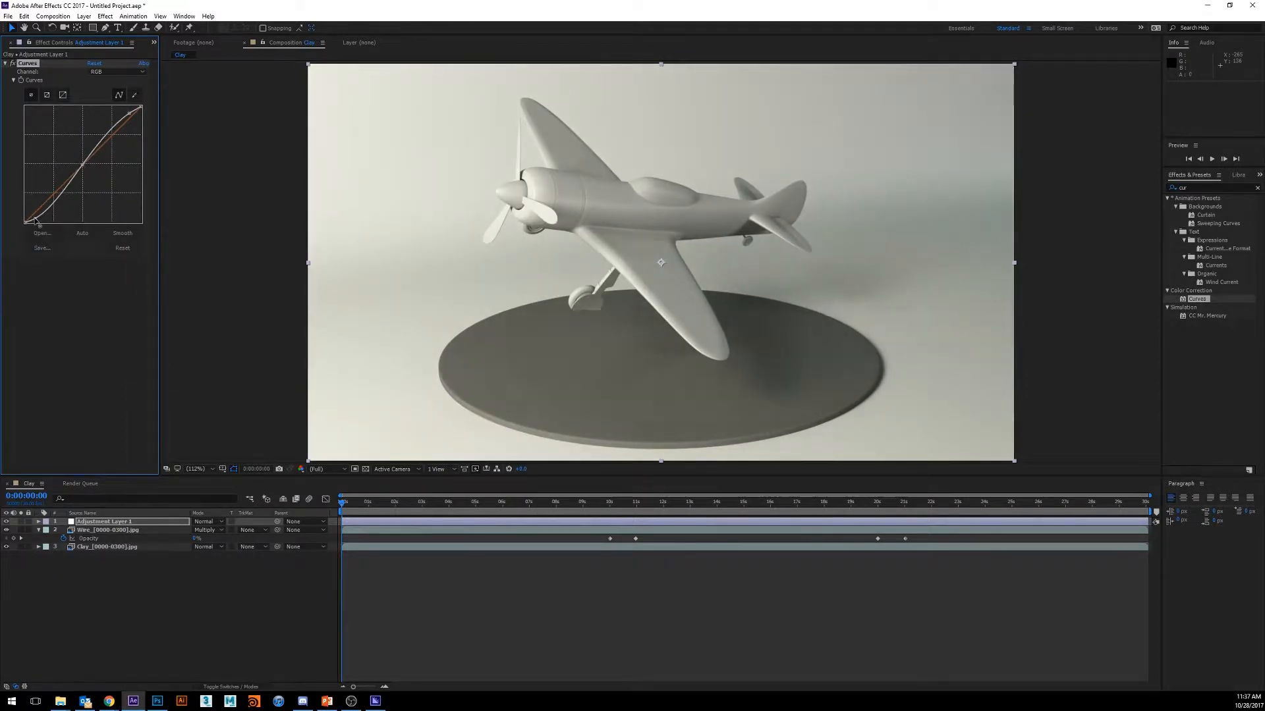
pyautogui.moveTo(35, 219); pyautogui.dragTo(33, 219)
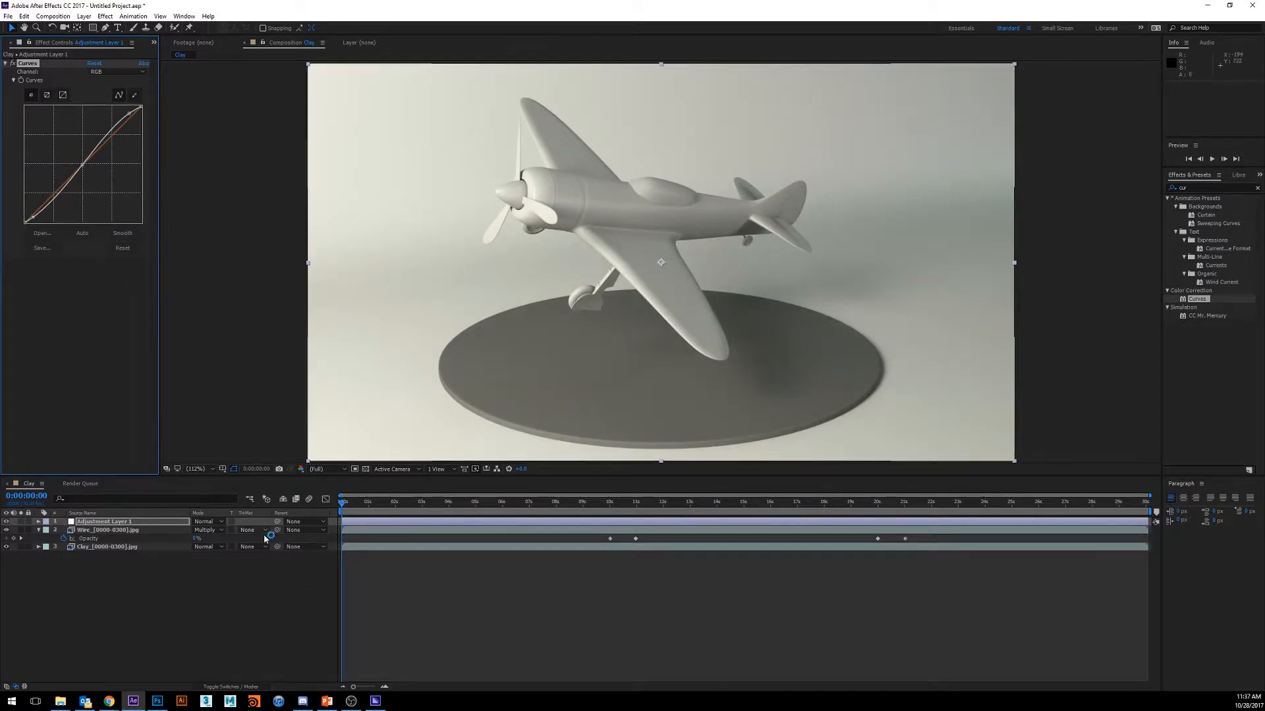
# - Toggle the adjustment layer's visibility repeatedly to compare the image with and without the Curves contrast
pyautogui.click(7, 522)
pyautogui.click(7, 522)
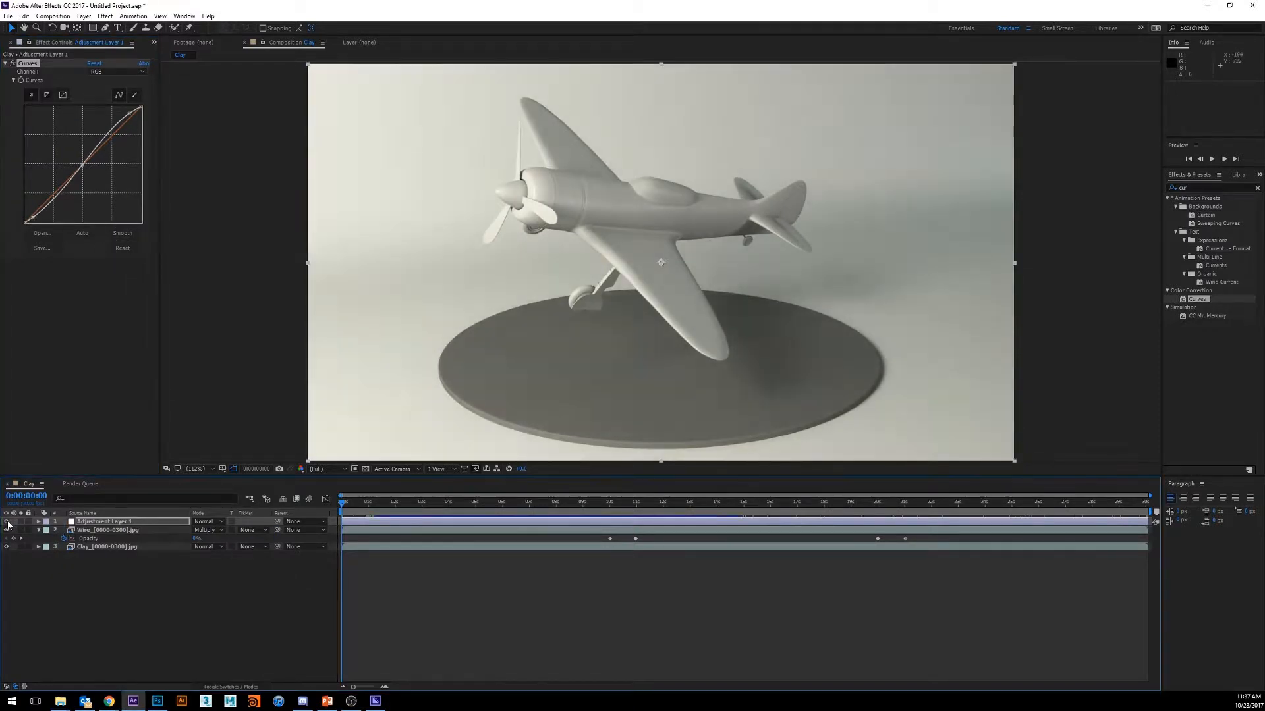
pyautogui.click(8, 522)
pyautogui.click(7, 522)
pyautogui.click(8, 522)
pyautogui.click(8, 523)
pyautogui.click(8, 522)
pyautogui.click(7, 522)
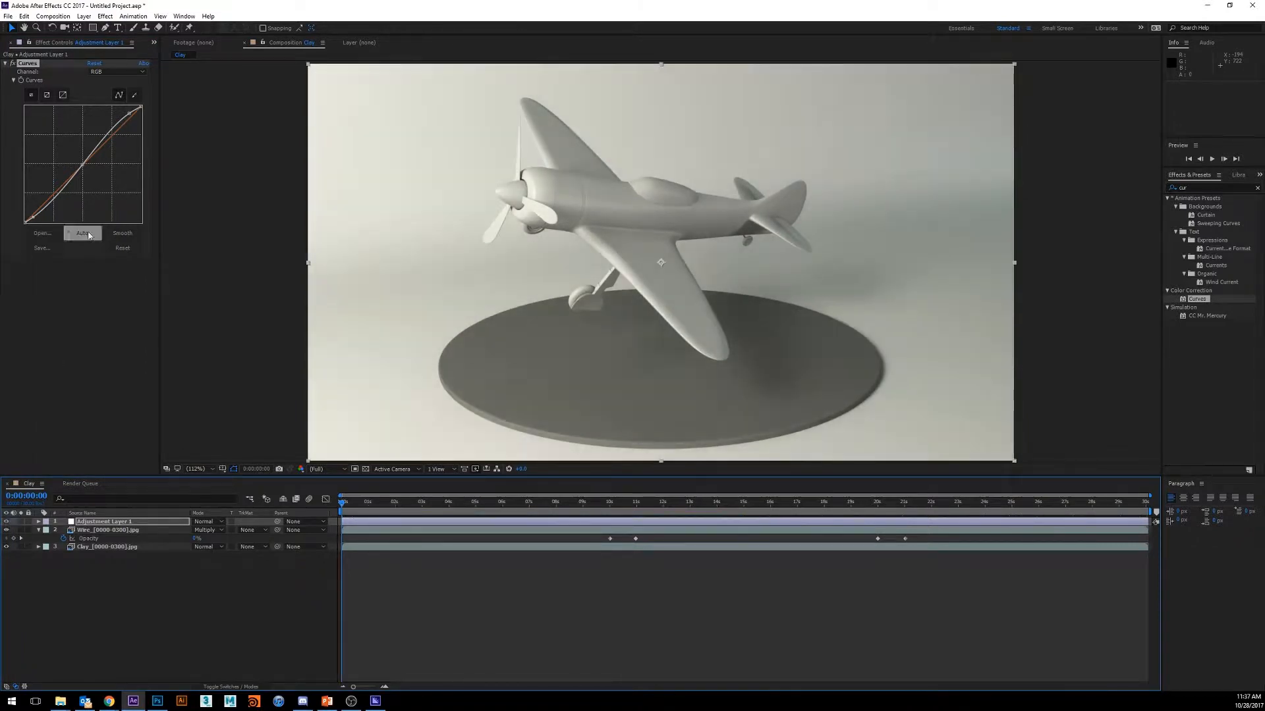
pyautogui.click(7, 522)
pyautogui.click(7, 522)
pyautogui.click(7, 522)
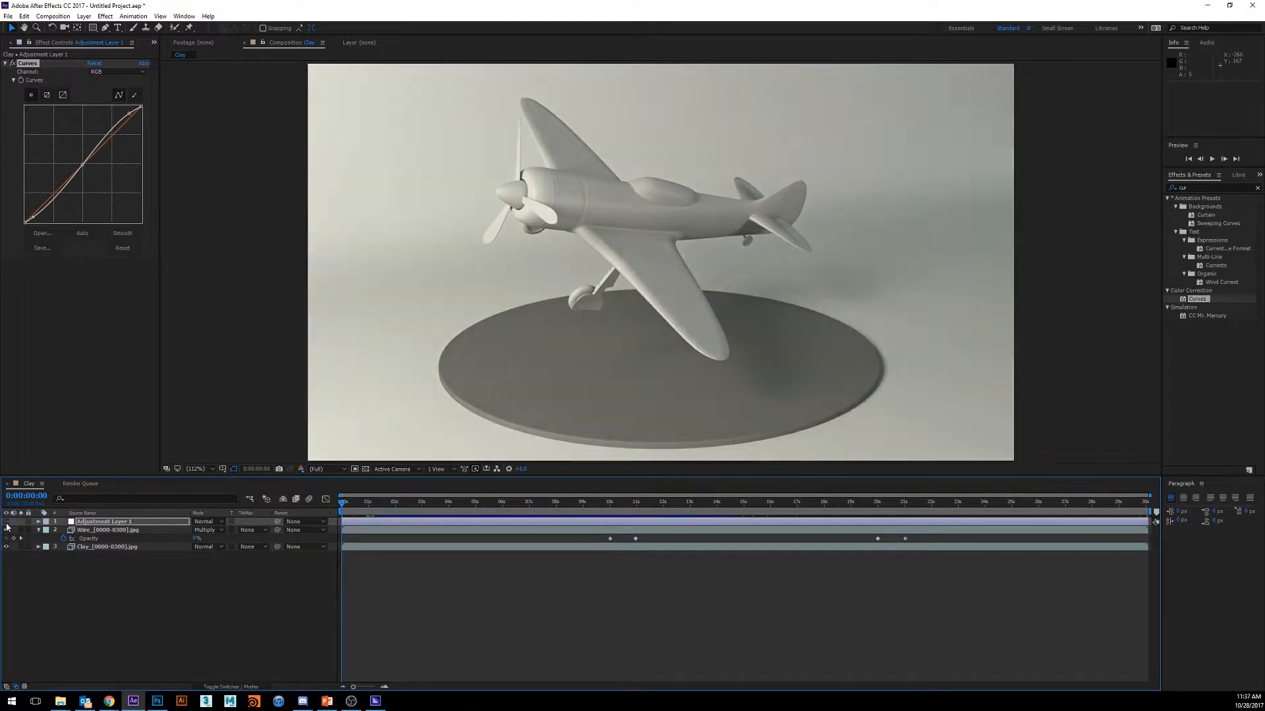
pyautogui.click(8, 522)
pyautogui.click(7, 523)
# - Collapse the Animation Presets, Color Correction and Simulation groups in the effects list
pyautogui.click(1169, 199)
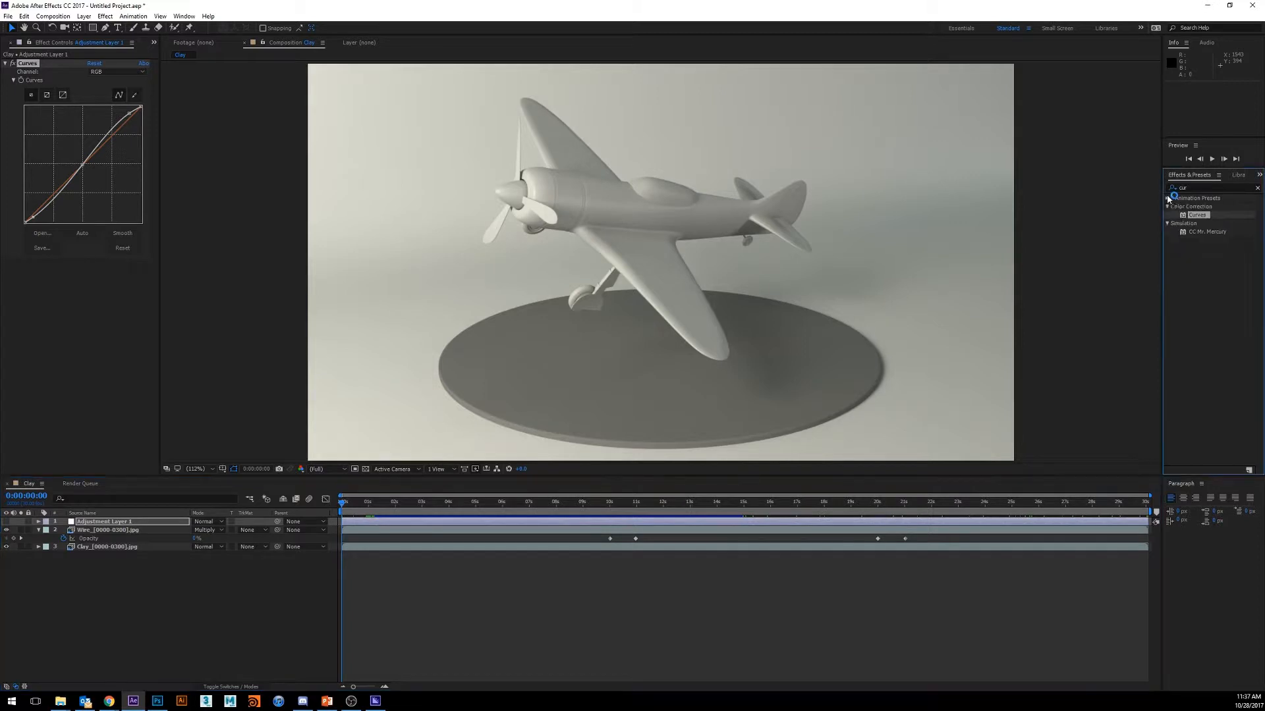
pyautogui.click(1166, 206)
pyautogui.click(1167, 214)
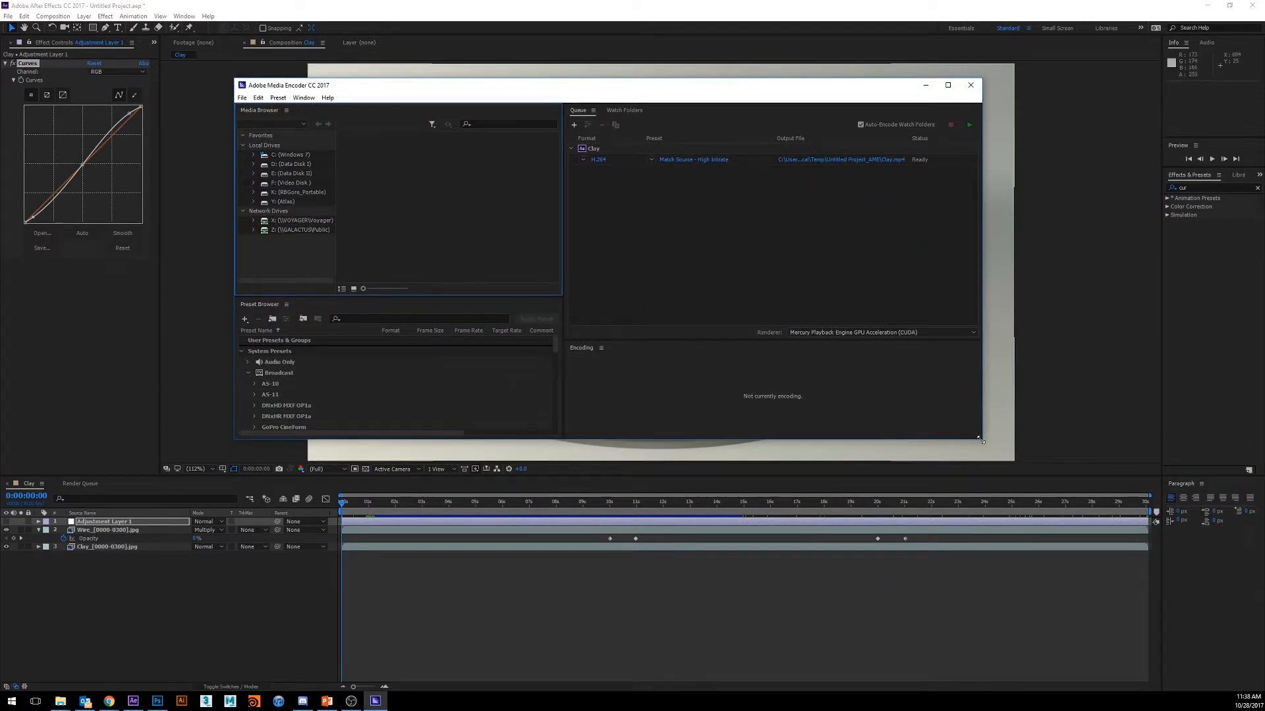
# - Point the queued Clay composition's output to the A_Output folder on the Public (Z:) network drive
pyautogui.moveTo(982, 438); pyautogui.dragTo(1060, 572)
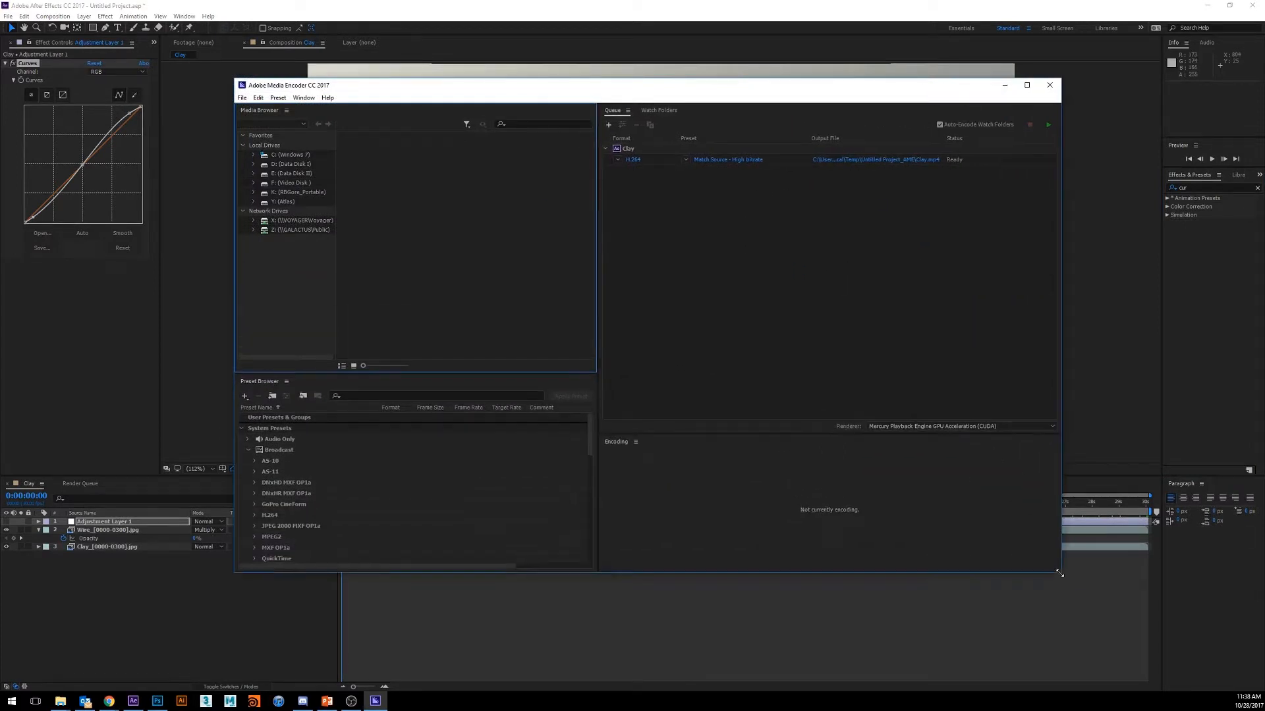
pyautogui.click(876, 161)
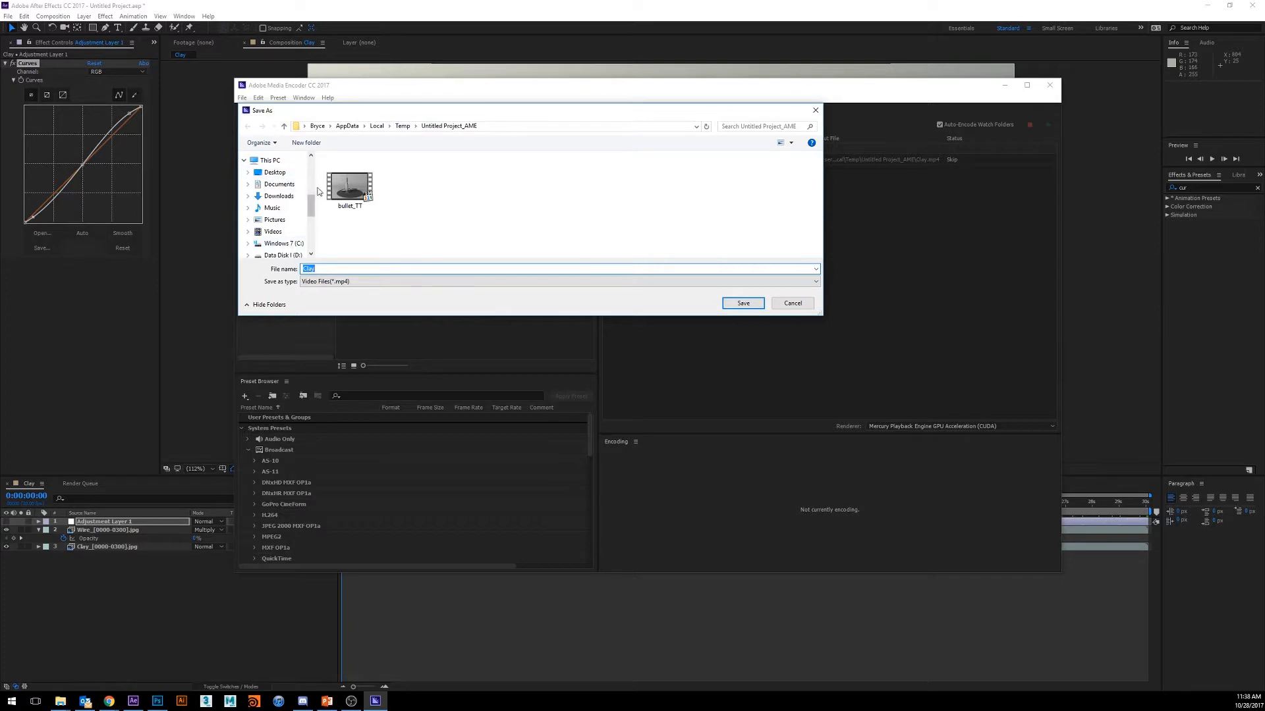
pyautogui.moveTo(311, 207); pyautogui.dragTo(315, 239)
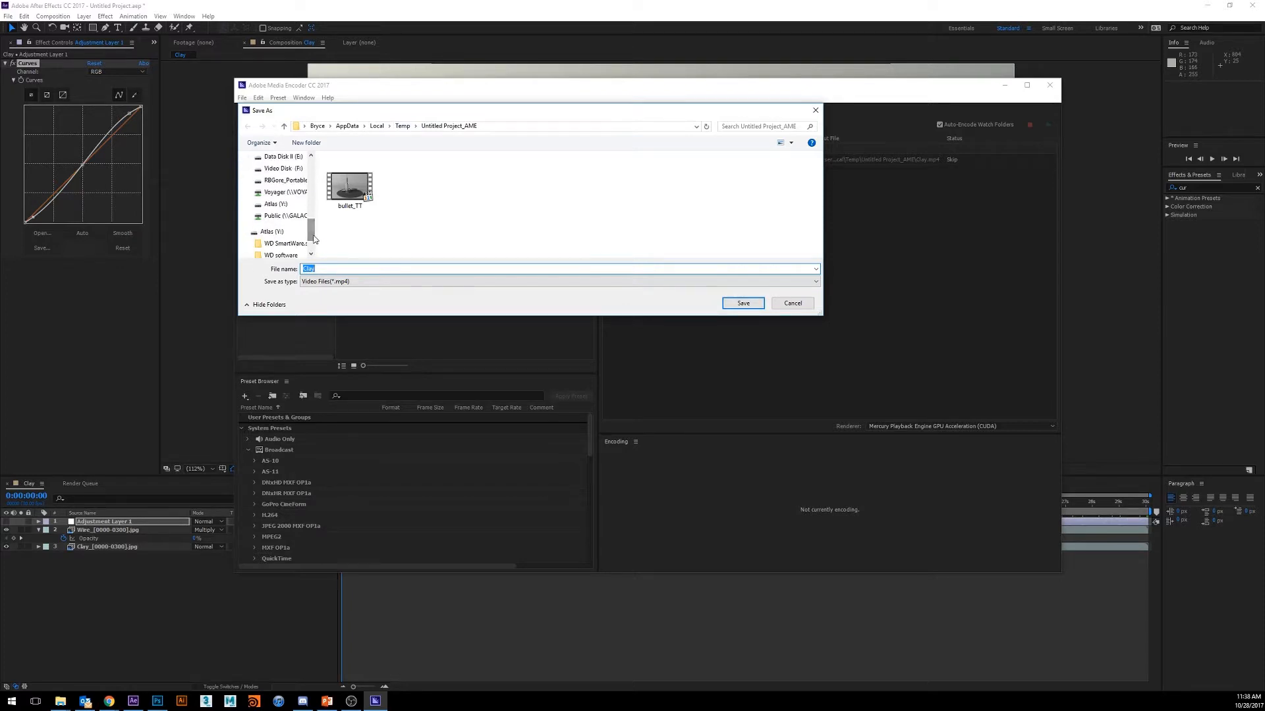
pyautogui.click(289, 217)
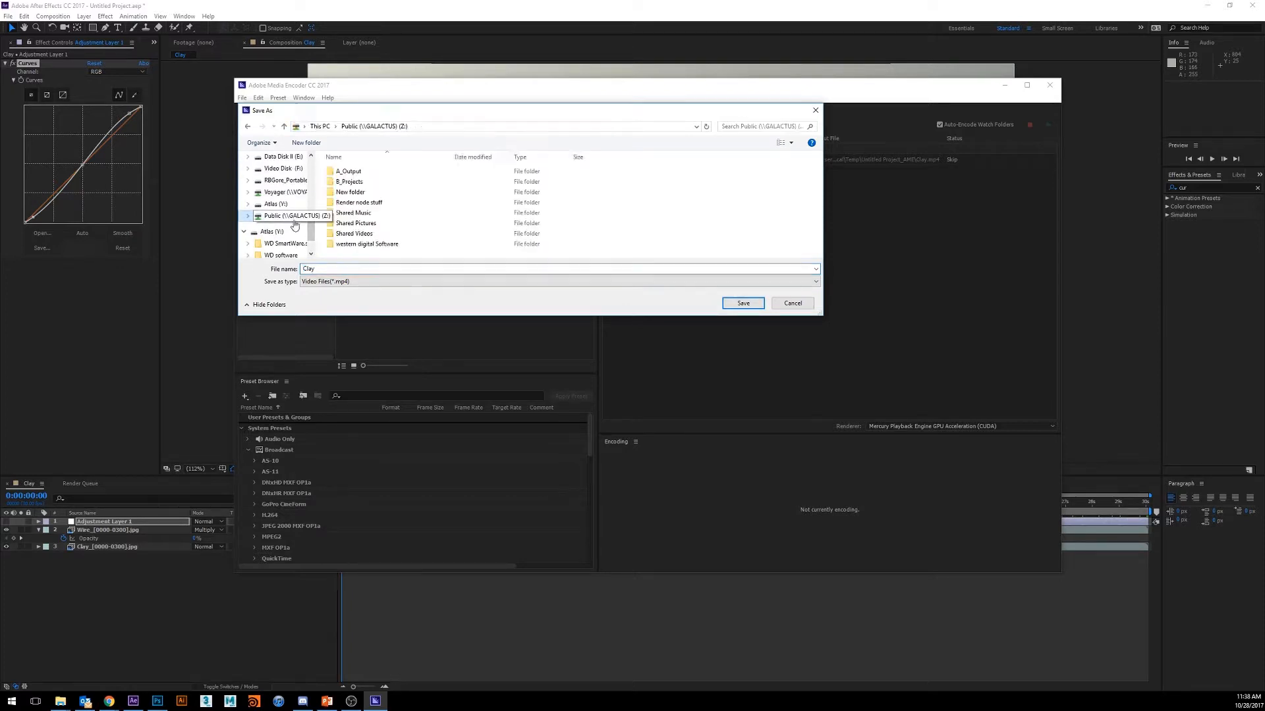
pyautogui.doubleClick(366, 173)
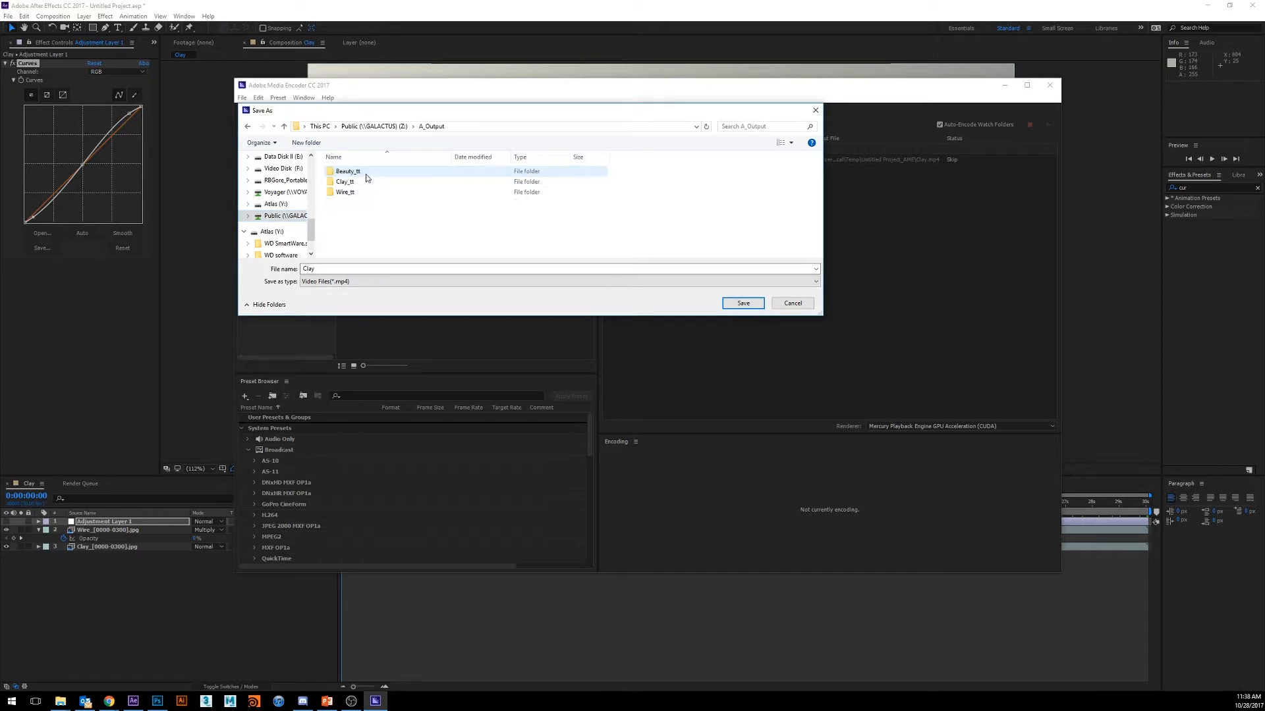
# - Save the output file name as Plane_TT_anim in MP4 format and start encoding the queued Clay composition
pyautogui.doubleClick(319, 268)
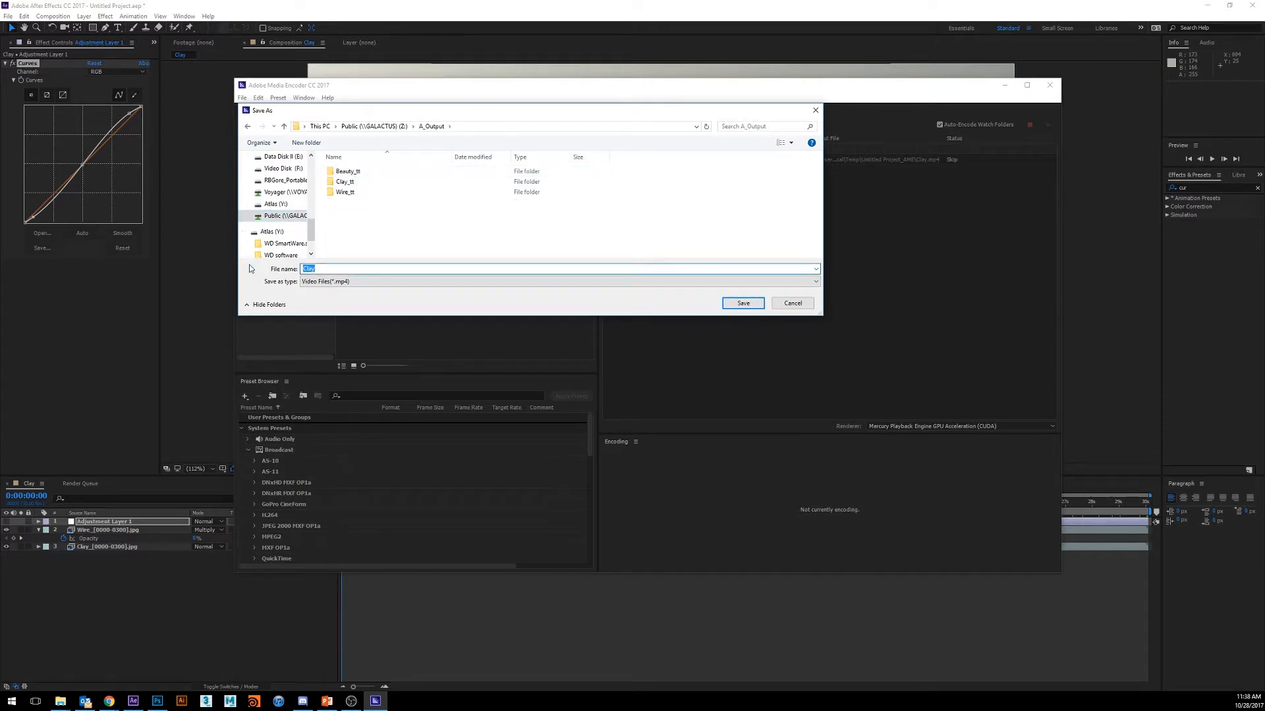
pyautogui.write('Plan')
pyautogui.write('im')
pyautogui.click(749, 310)
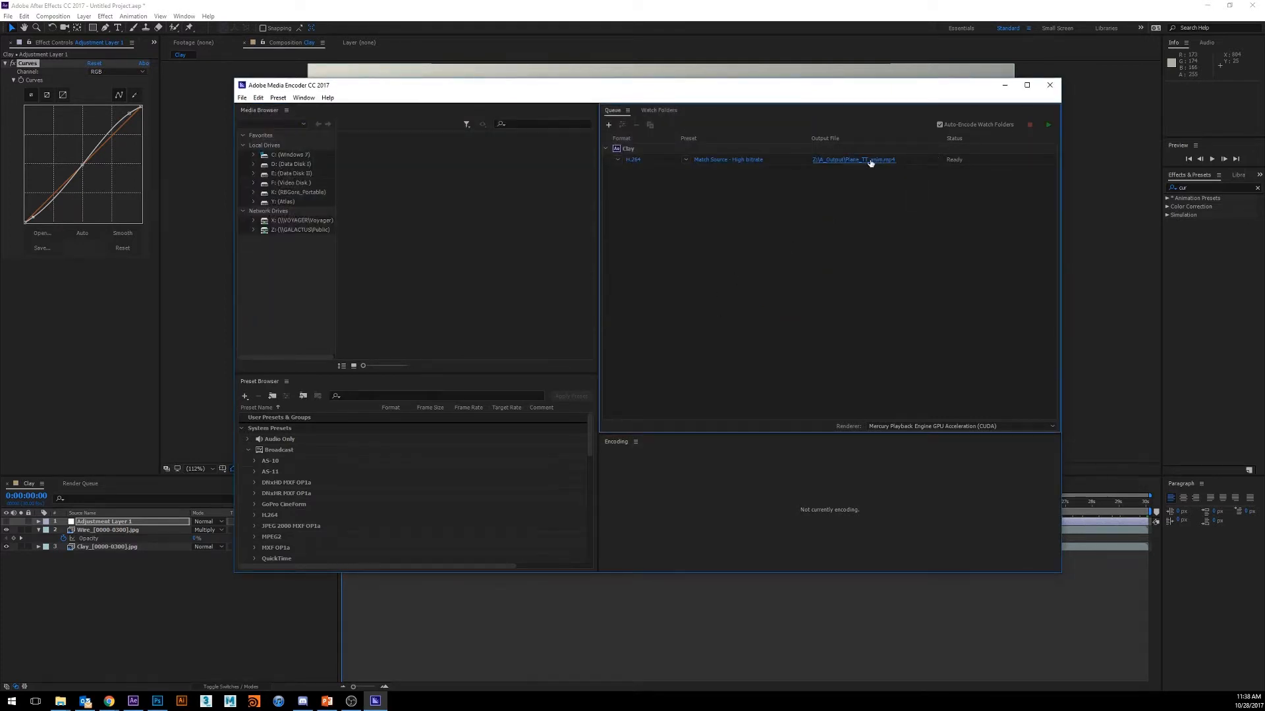
pyautogui.click(1050, 126)
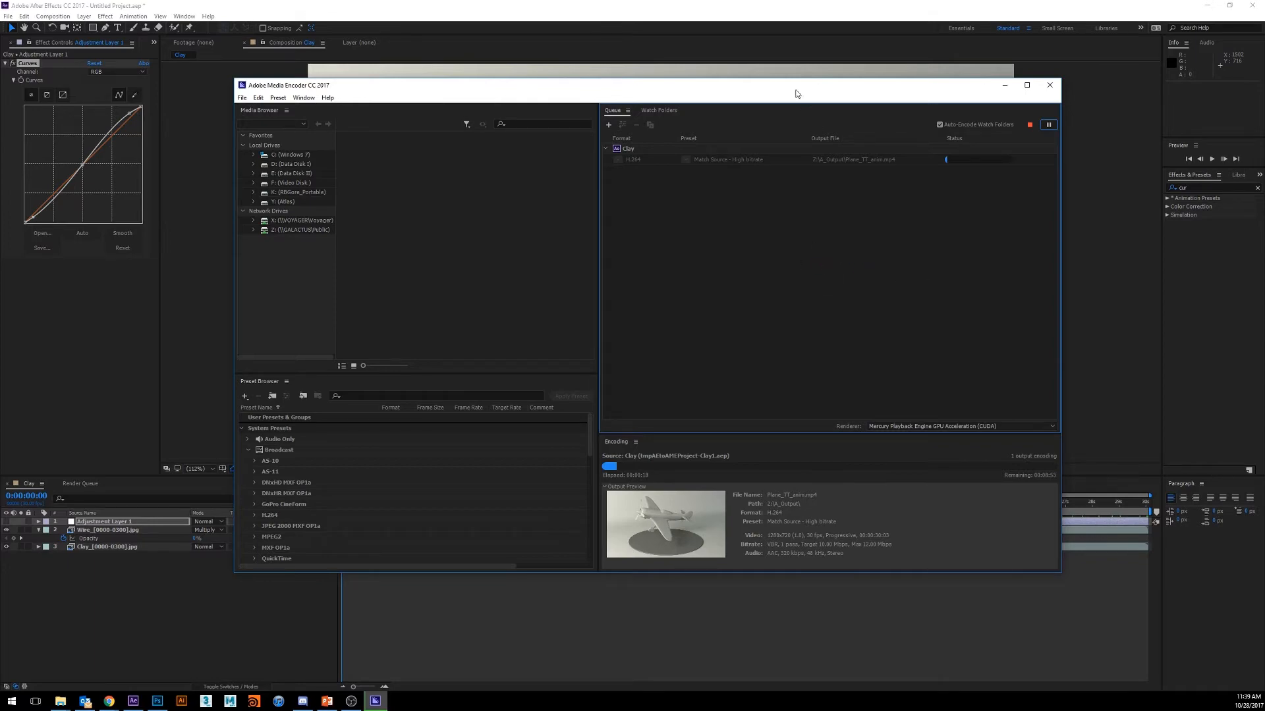
pyautogui.moveTo(798, 89); pyautogui.dragTo(833, 80)
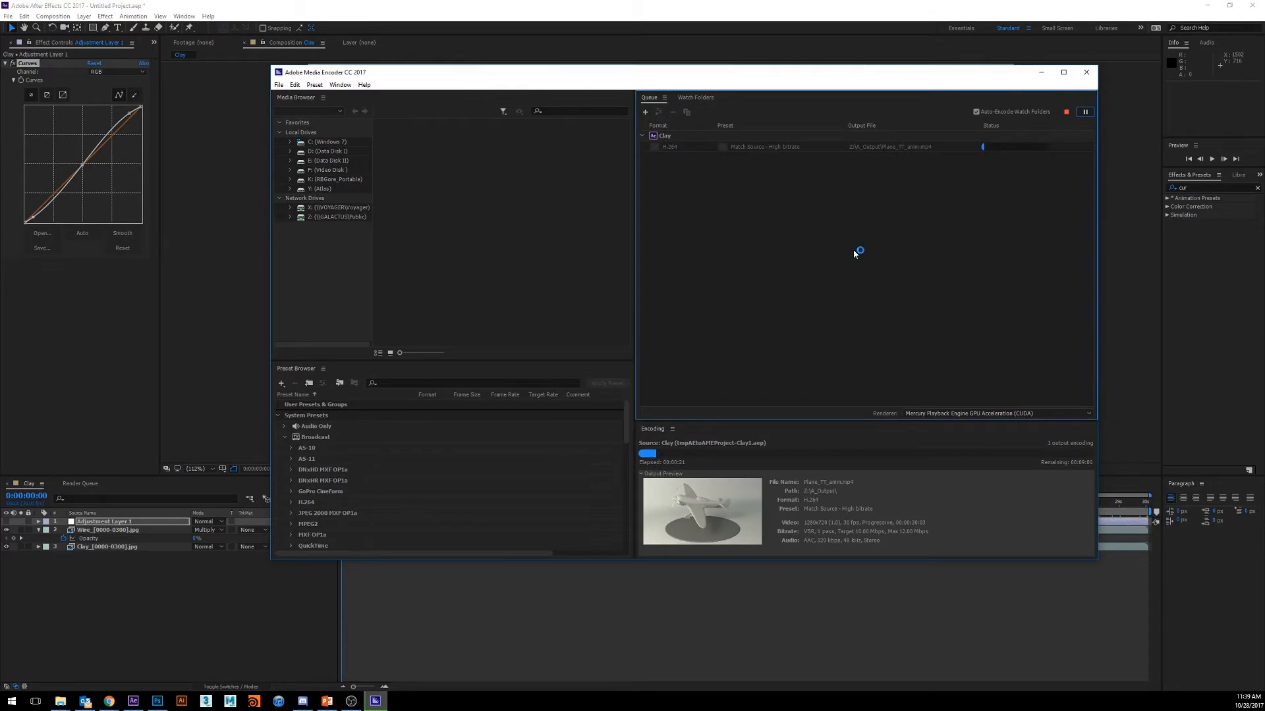